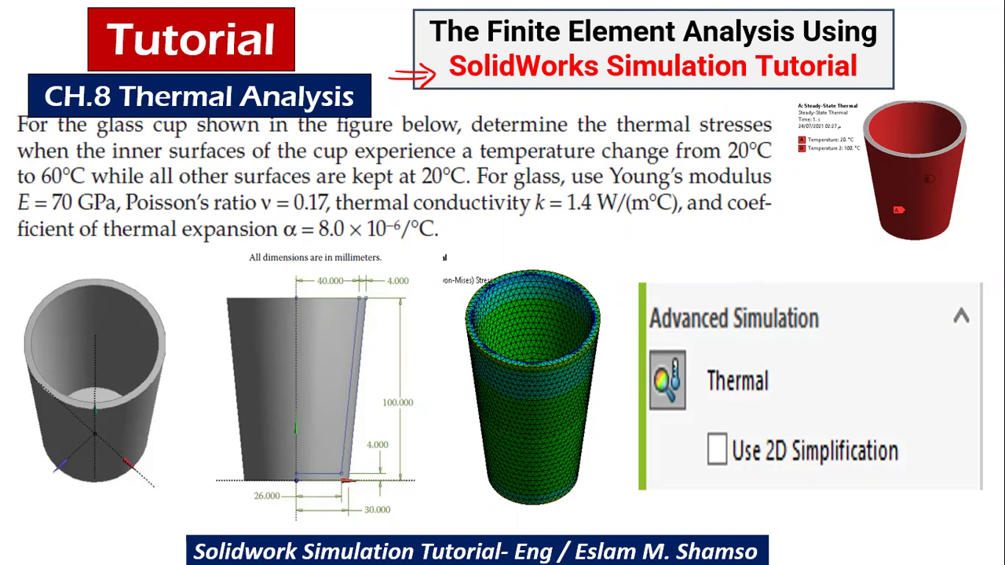
# Underline 'Thermal' and 'Advanced Simulation' on the problem slide in red pen ink.
pyautogui.moveTo(792, 400); pyautogui.dragTo(699, 398)
pyautogui.moveTo(787, 330); pyautogui.dragTo(691, 331)
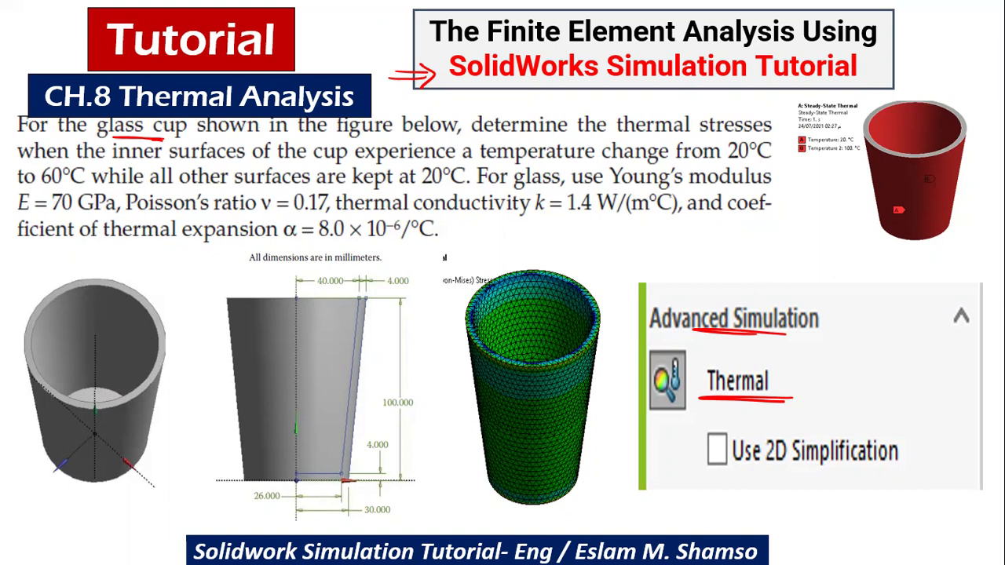
# Underline the values 70 GPa and 0.17 and the word 'millimeters' in red ink.
pyautogui.moveTo(51, 212); pyautogui.dragTo(100, 211)
pyautogui.moveTo(275, 213); pyautogui.dragTo(345, 211)
pyautogui.moveTo(323, 267); pyautogui.dragTo(358, 268)
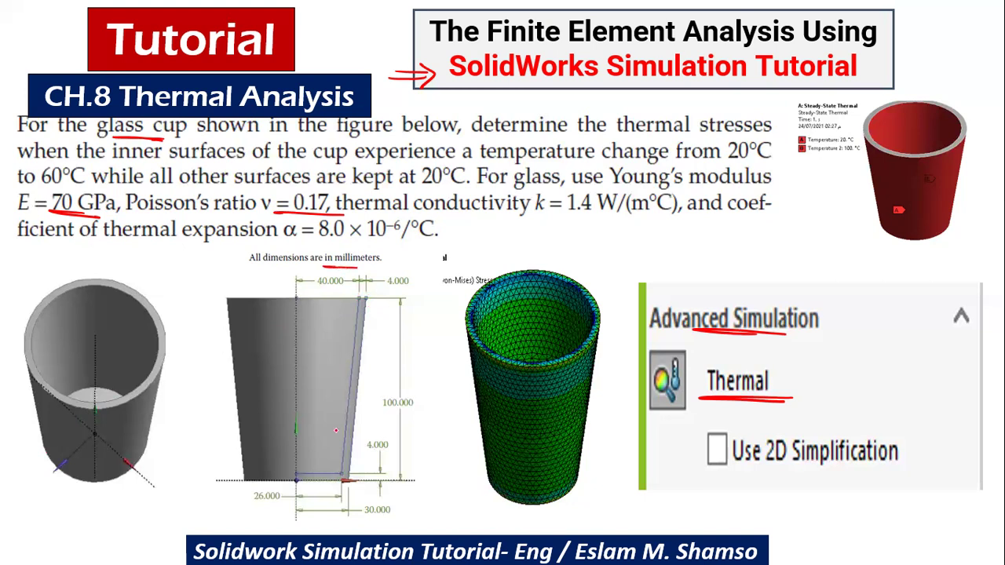
# Underline the cup drawing's 40, 4, 100, 4 and 30 dimensions in red ink.
pyautogui.moveTo(346, 288); pyautogui.dragTo(318, 289)
pyautogui.moveTo(390, 290); pyautogui.dragTo(410, 291)
pyautogui.moveTo(383, 417); pyautogui.dragTo(421, 417)
pyautogui.moveTo(384, 454); pyautogui.dragTo(366, 454)
pyautogui.moveTo(355, 519); pyautogui.dragTo(394, 520)
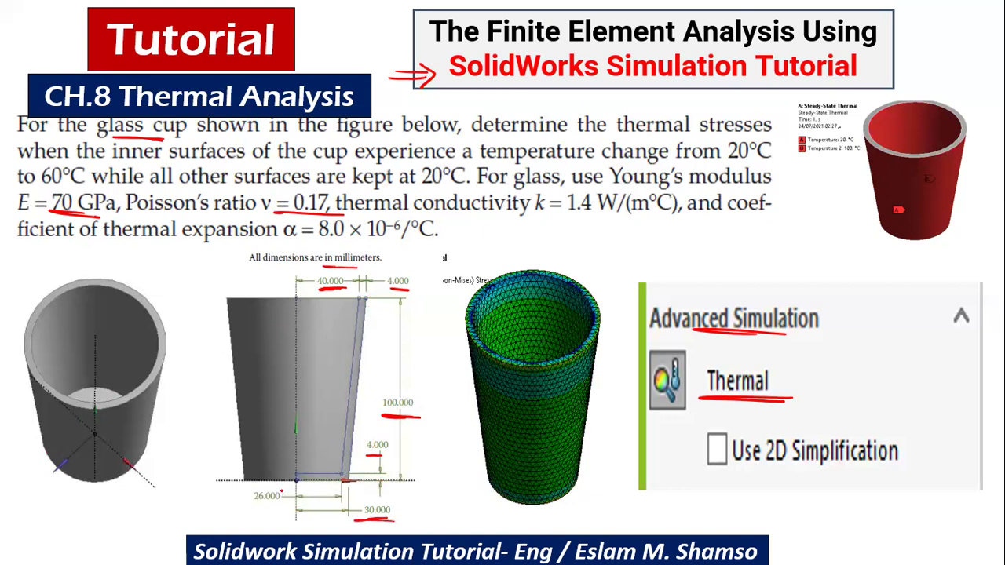
# Circle 26.000, hatch the cup's right wall in red, then end the show keeping the ink.
pyautogui.moveTo(274, 505); pyautogui.dragTo(248, 518)
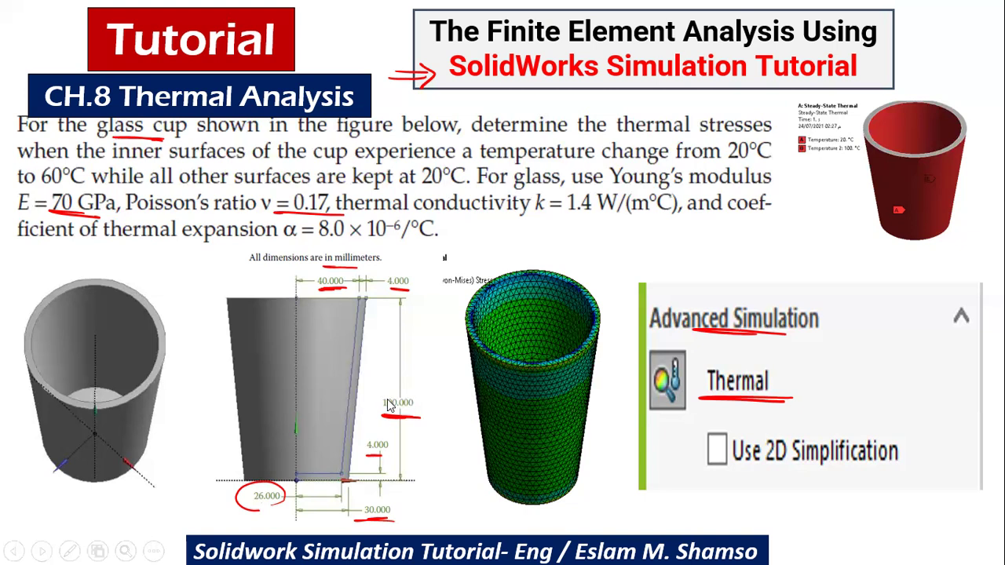
pyautogui.moveTo(364, 260)
pyautogui.mouseDown()
pyautogui.moveTo(348, 471)
pyautogui.moveTo(306, 481)
pyautogui.mouseUp()
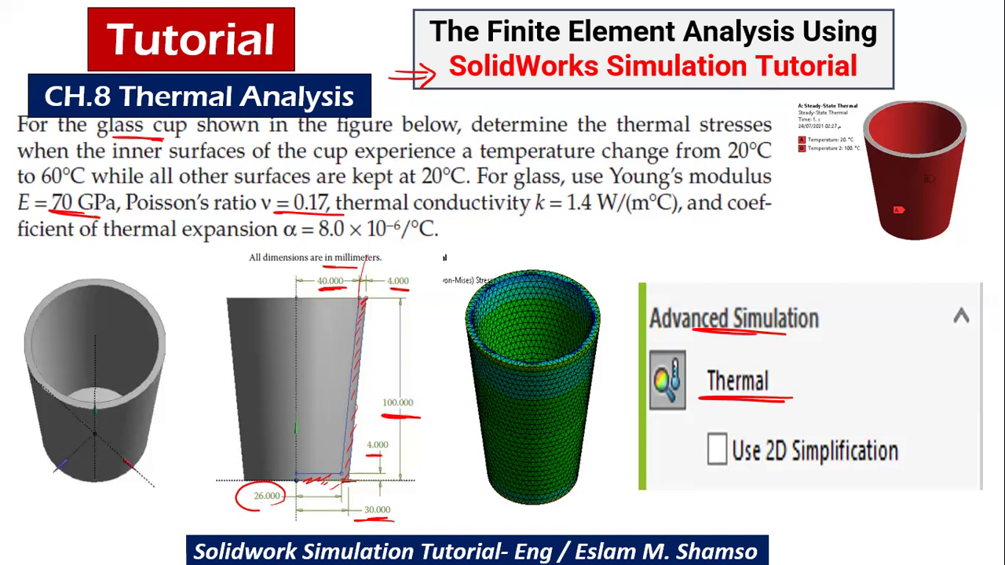
pyautogui.press('Escape')
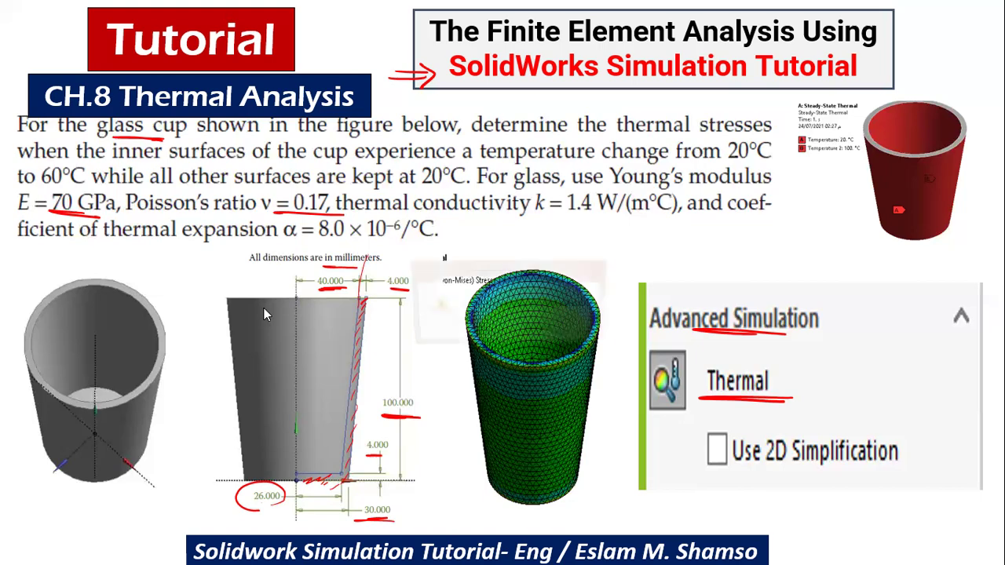
pyautogui.press('Return')
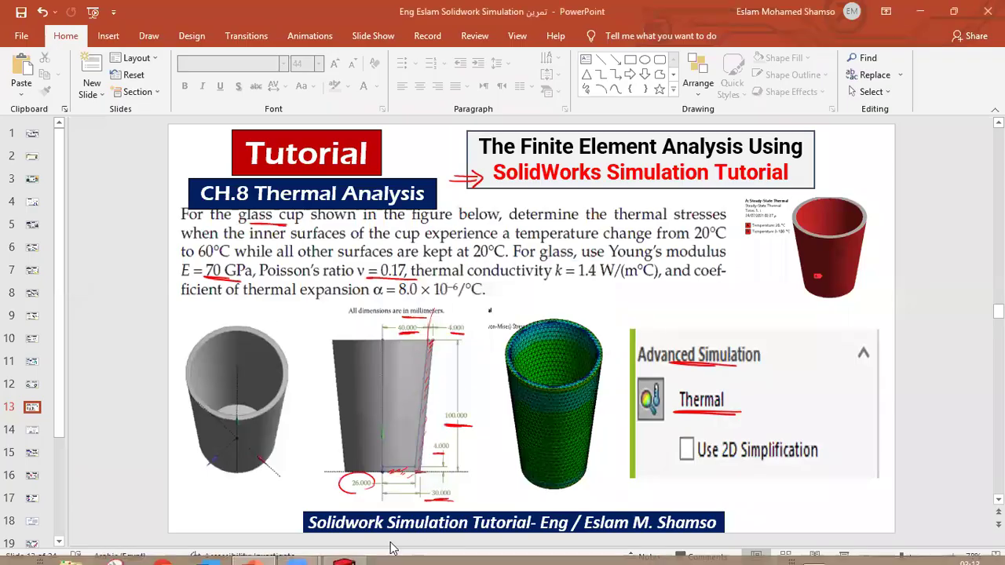
# Switch to SOLIDWORKS and create a new part document.
pyautogui.click(346, 552)
pyautogui.click(186, 12)
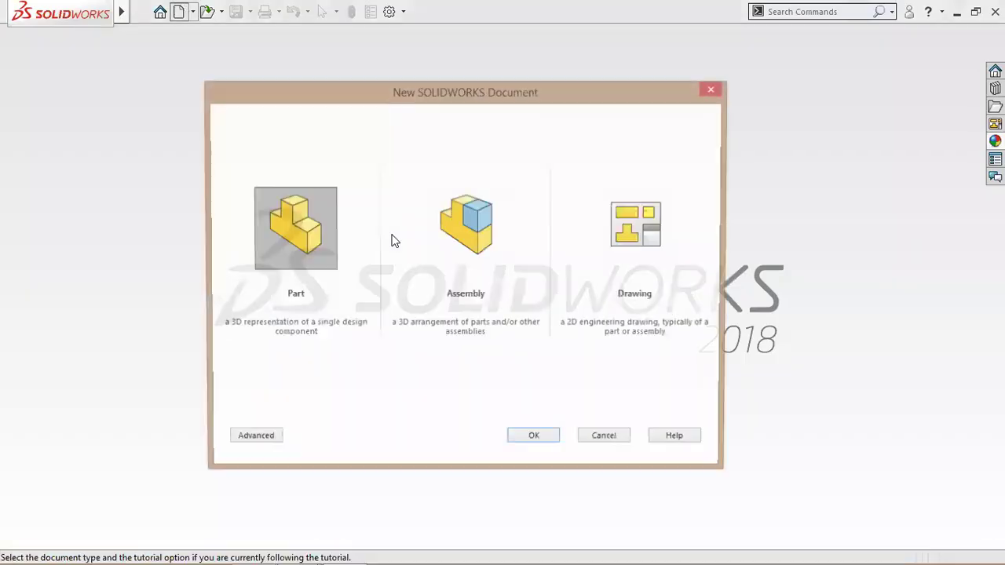
pyautogui.click(538, 440)
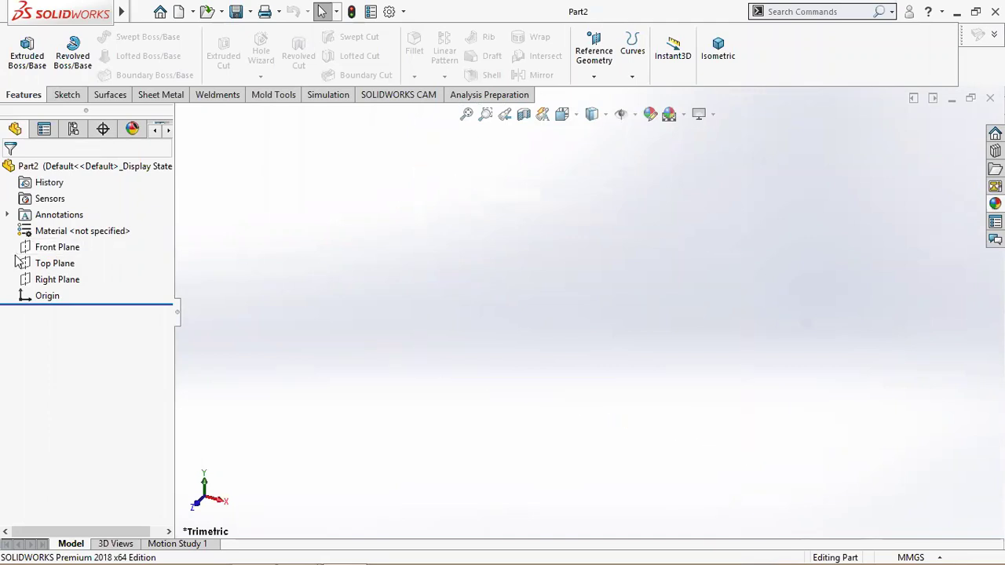
# On the Front Plane, sketch a vertical midpoint centerline centred on the origin.
pyautogui.click(55, 248)
pyautogui.click(66, 224)
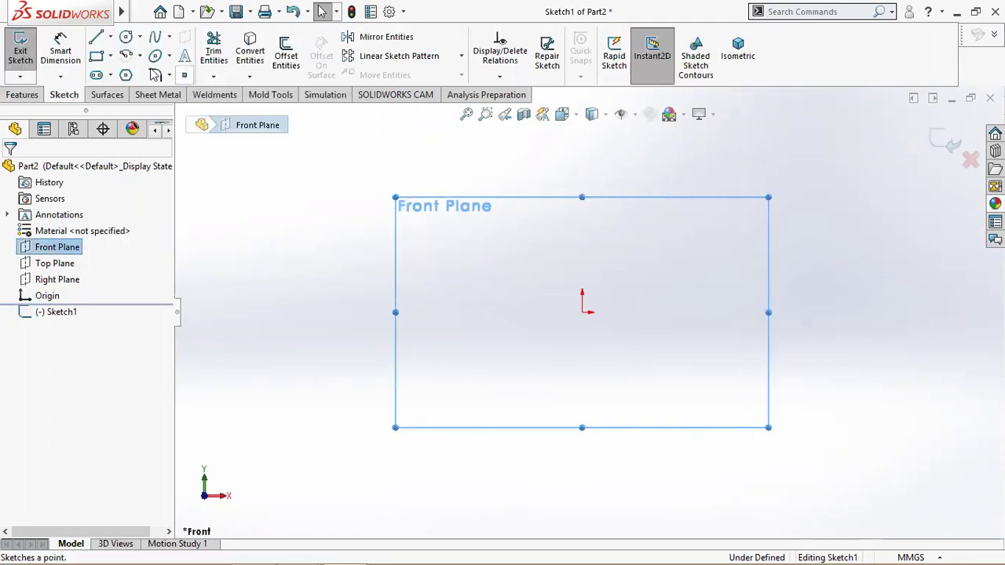
pyautogui.click(110, 37)
pyautogui.click(134, 70)
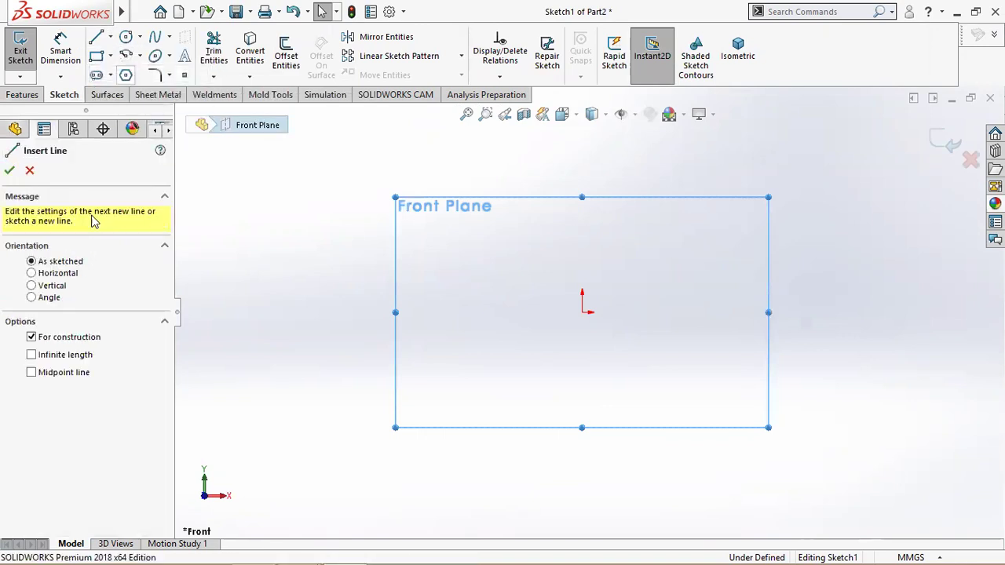
pyautogui.click(31, 373)
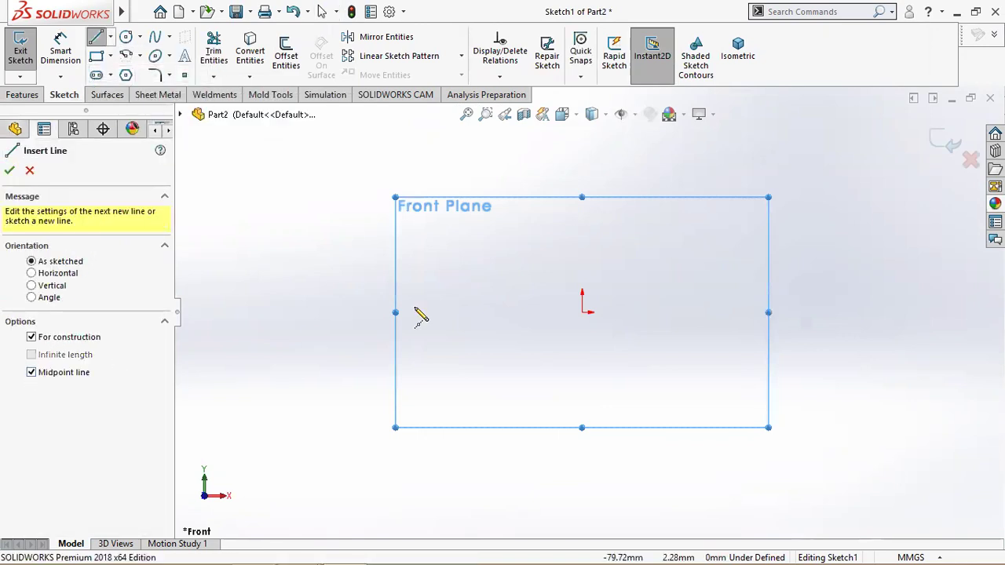
pyautogui.click(582, 311)
pyautogui.click(582, 135)
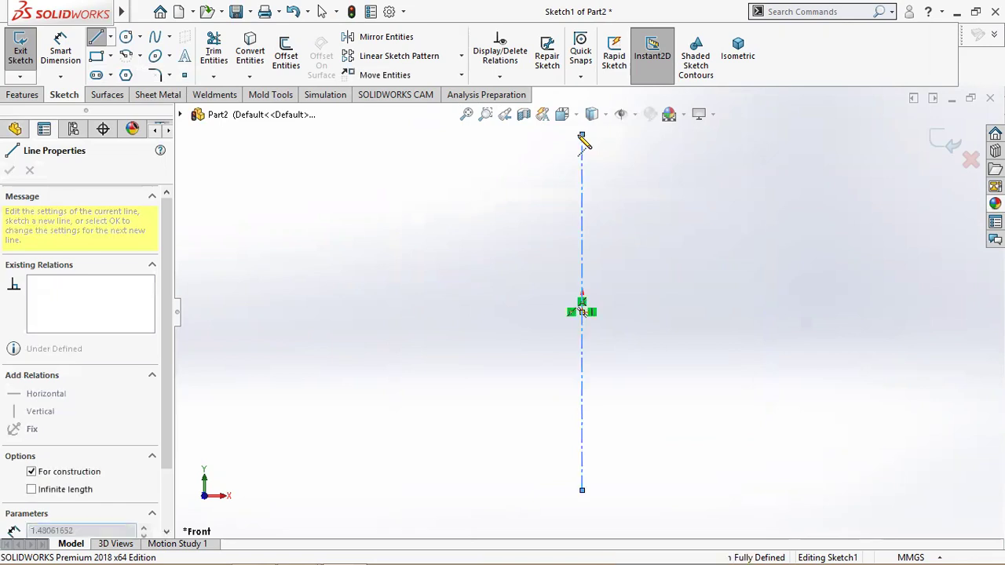
pyautogui.rightClick(582, 135)
pyautogui.click(617, 151)
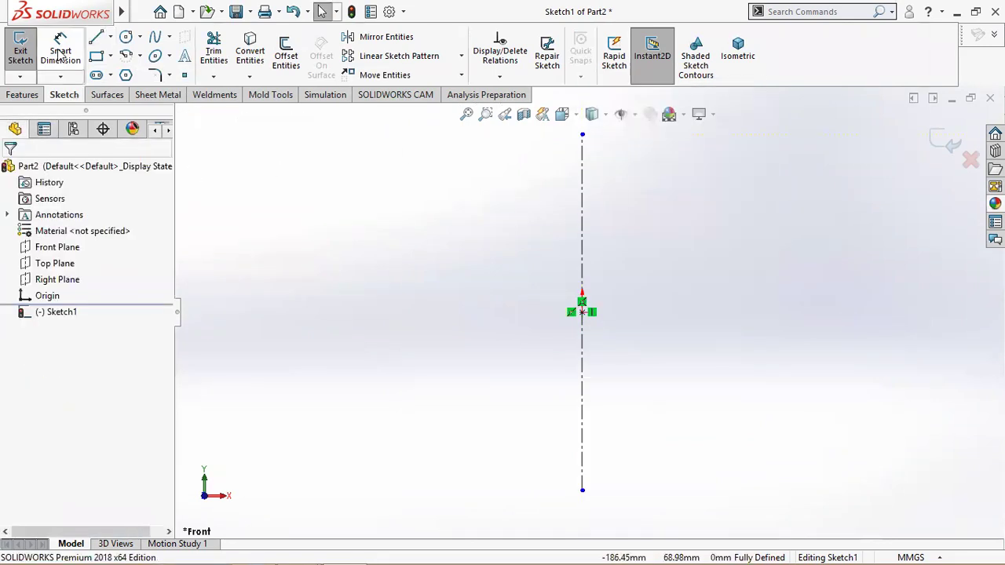
# Draw the closed tapered wall profile from the origin: bottom, slanted outer wall, top edge, slanted inner wall.
pyautogui.click(96, 37)
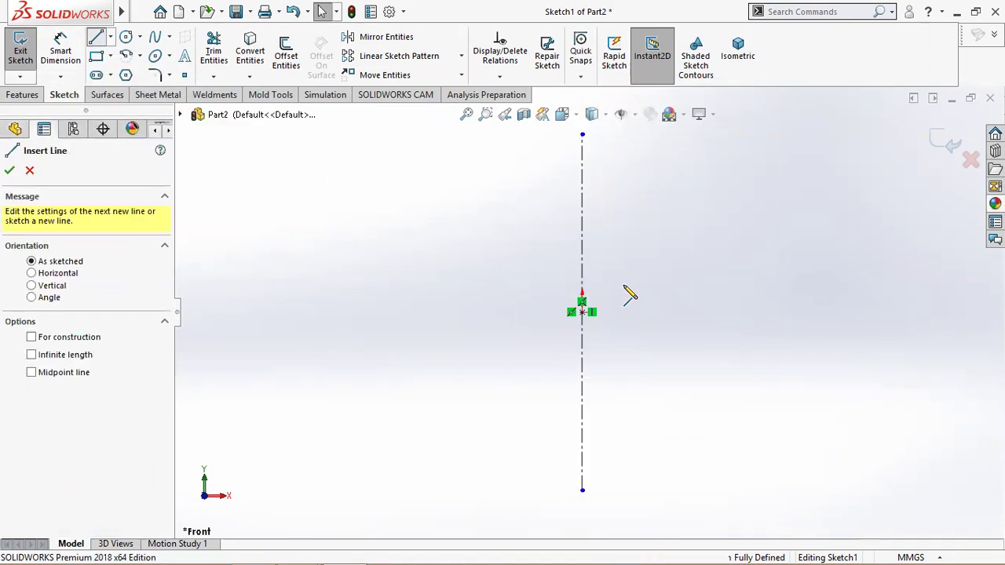
pyautogui.click(583, 313)
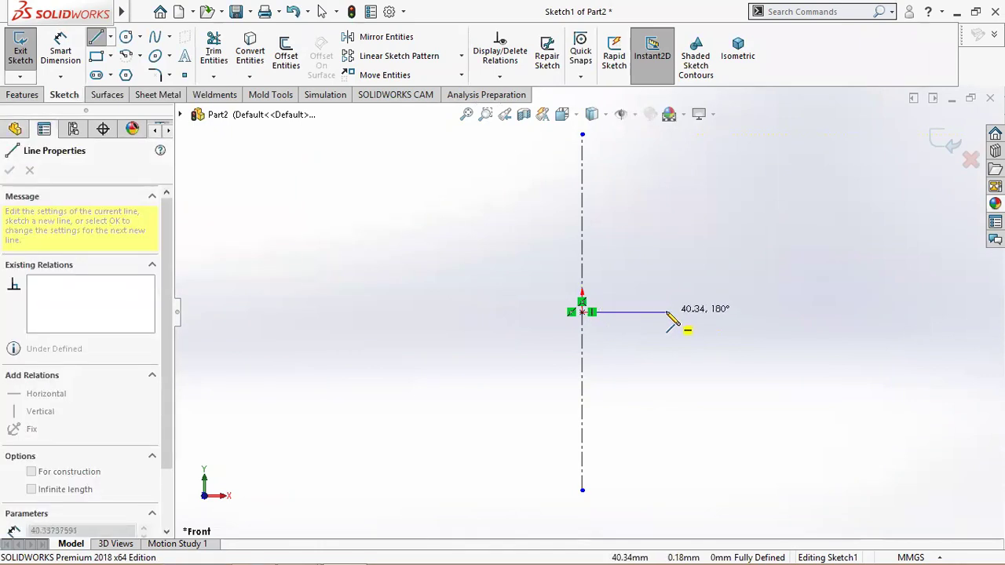
pyautogui.click(667, 313)
pyautogui.click(718, 139)
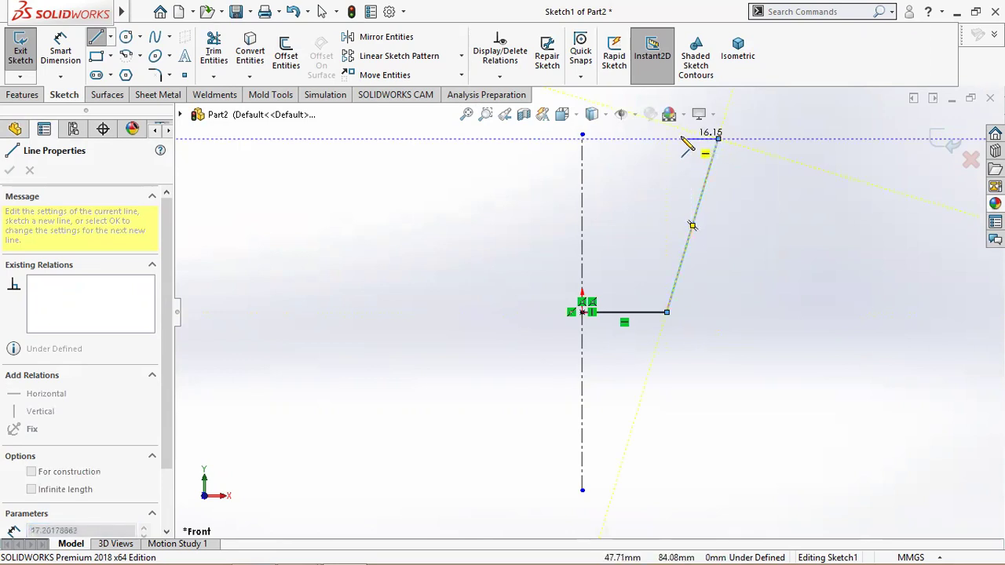
pyautogui.doubleClick(687, 139)
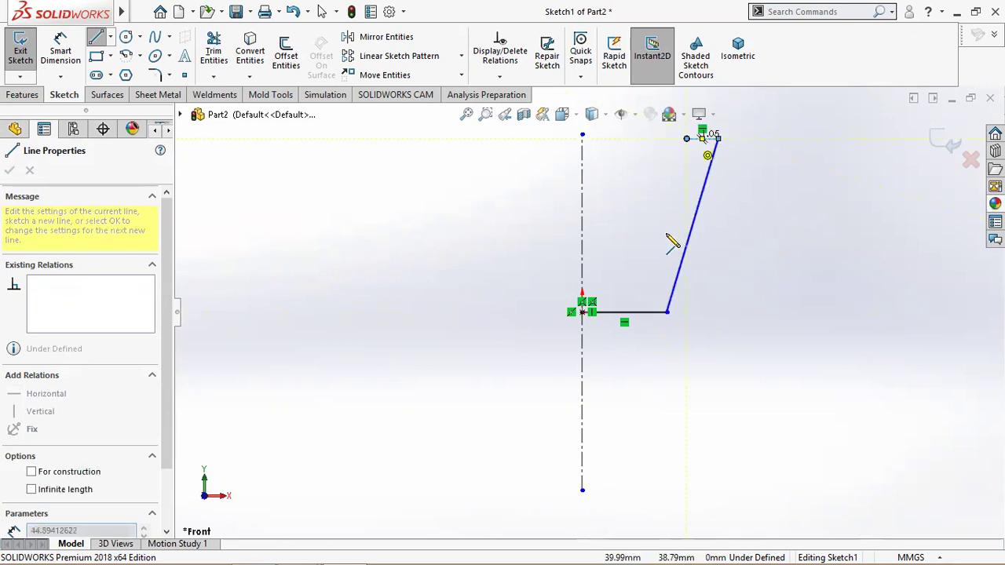
pyautogui.click(647, 291)
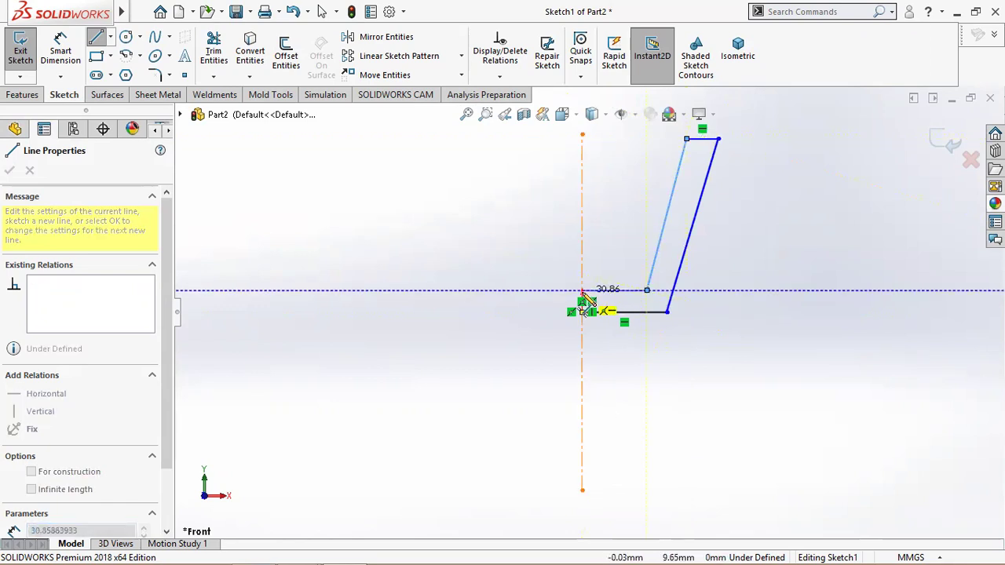
pyautogui.click(582, 290)
pyautogui.rightClick(582, 292)
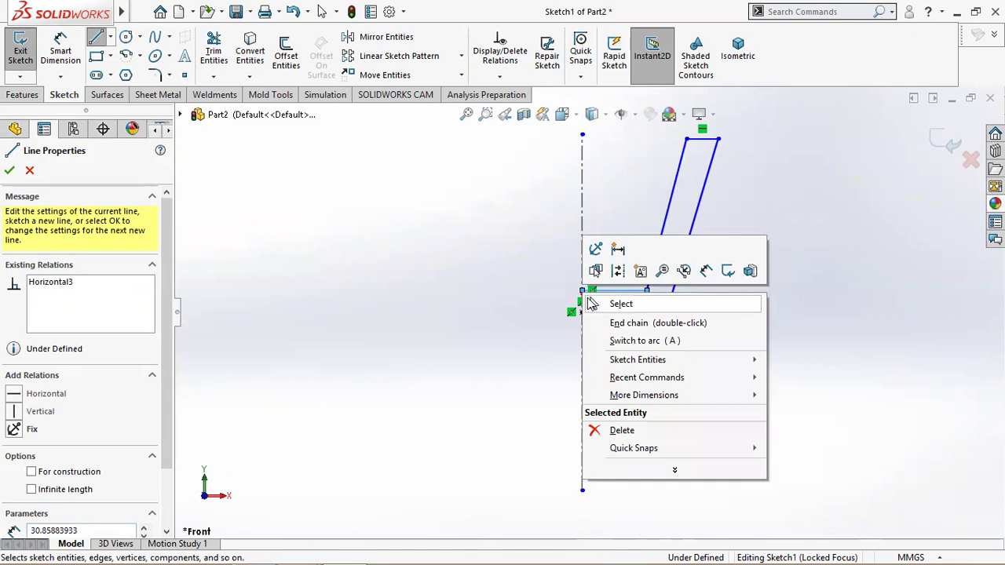
pyautogui.click(587, 301)
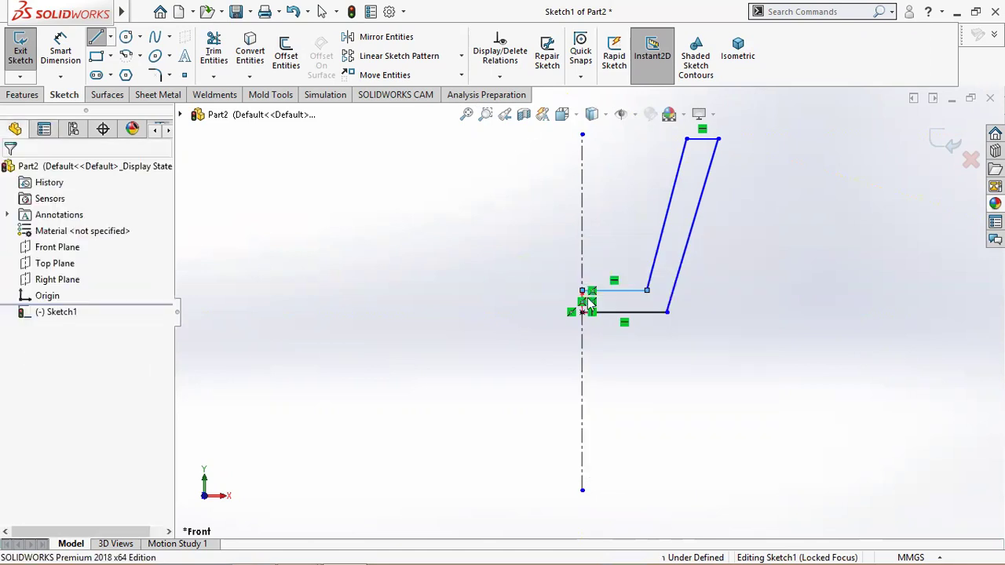
# Add a Parallel relation between the two slanted wall lines.
pyautogui.click(670, 204)
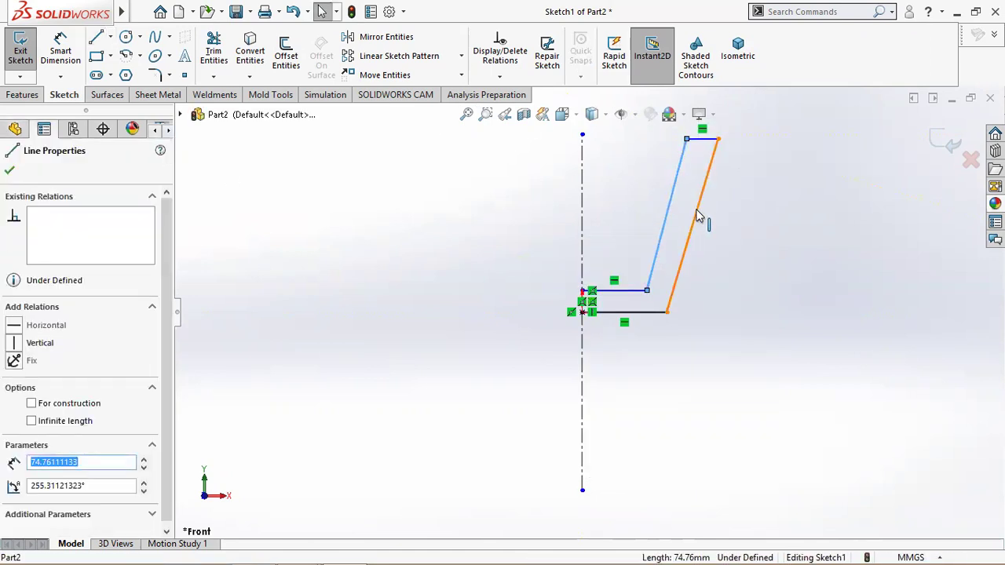
pyautogui.keyDown('ctrl'); pyautogui.click(692, 225); pyautogui.keyUp('ctrl')
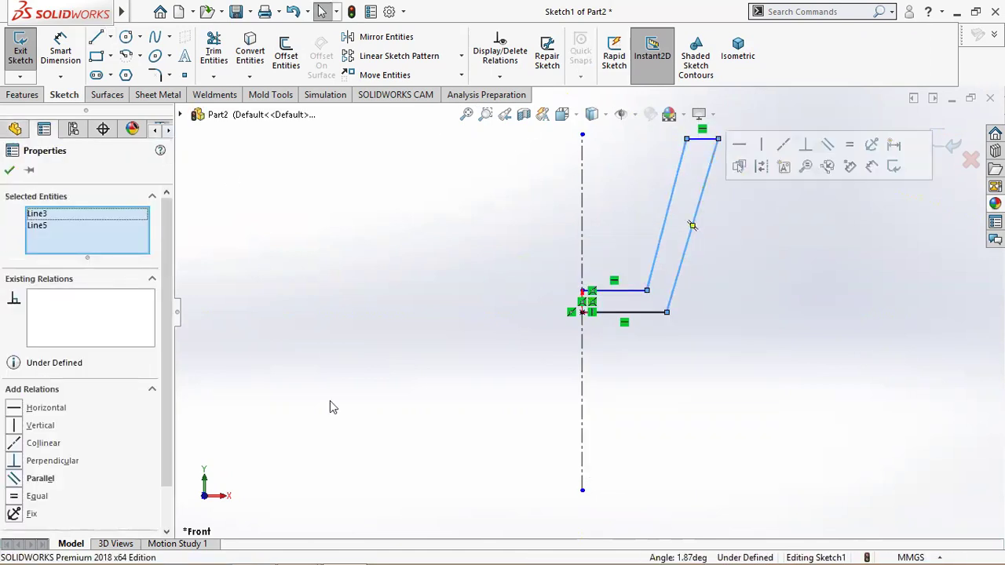
pyautogui.click(17, 480)
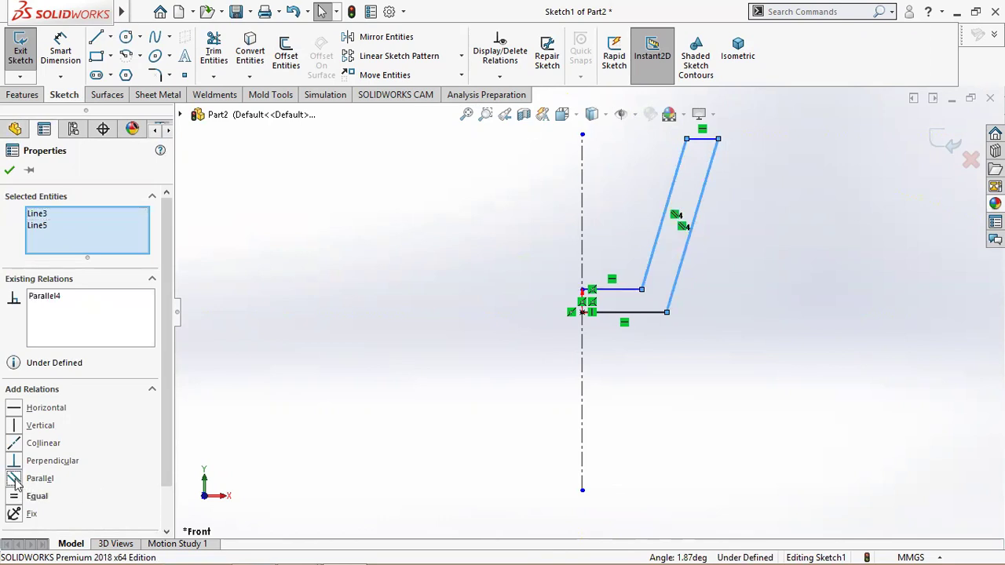
pyautogui.click(9, 172)
pyautogui.click(61, 47)
# Dimension the bottom widths from the centerline: 30 mm outer and 26 mm inner.
pyautogui.click(667, 313)
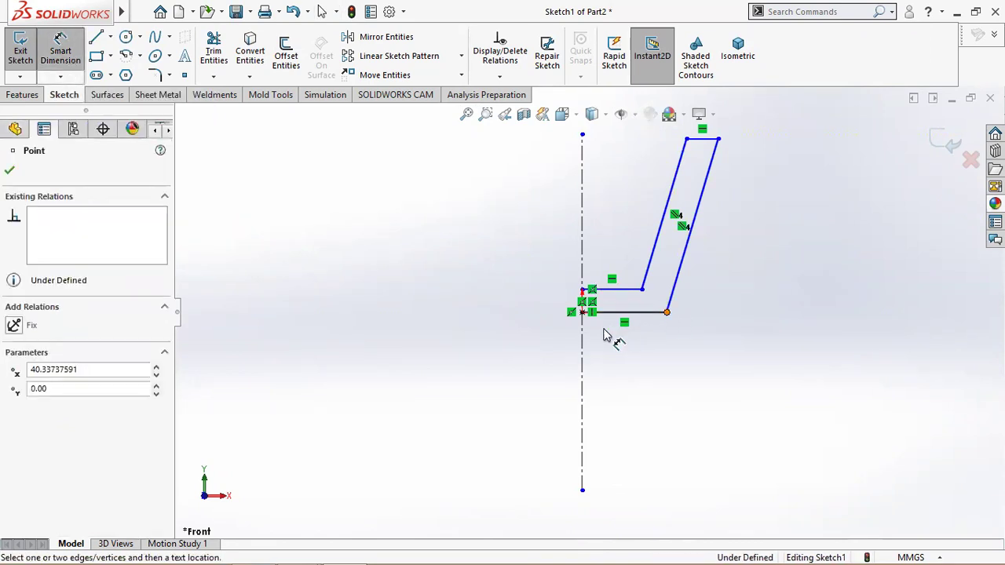
pyautogui.click(583, 333)
pyautogui.click(628, 359)
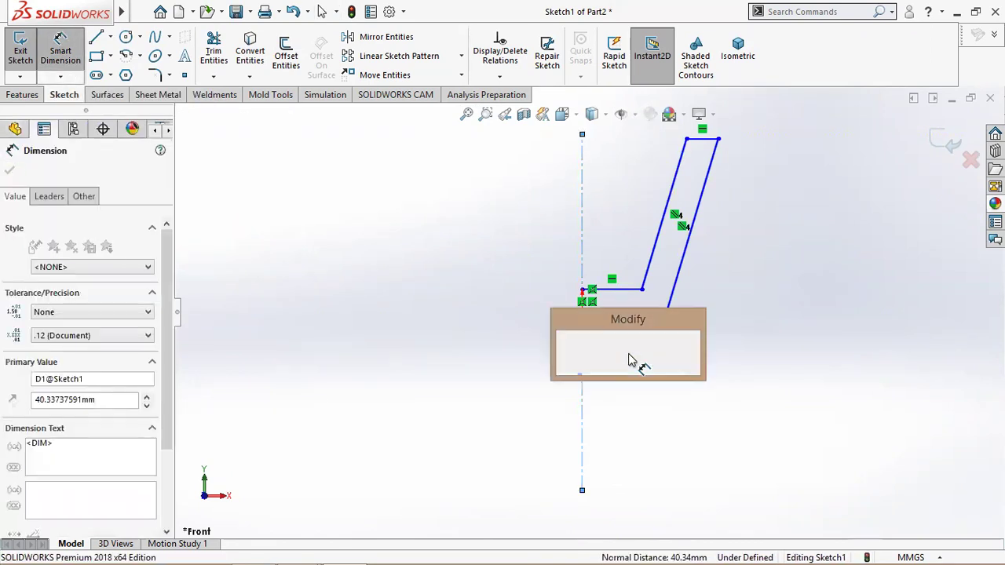
pyautogui.write('30')
pyautogui.press('Return')
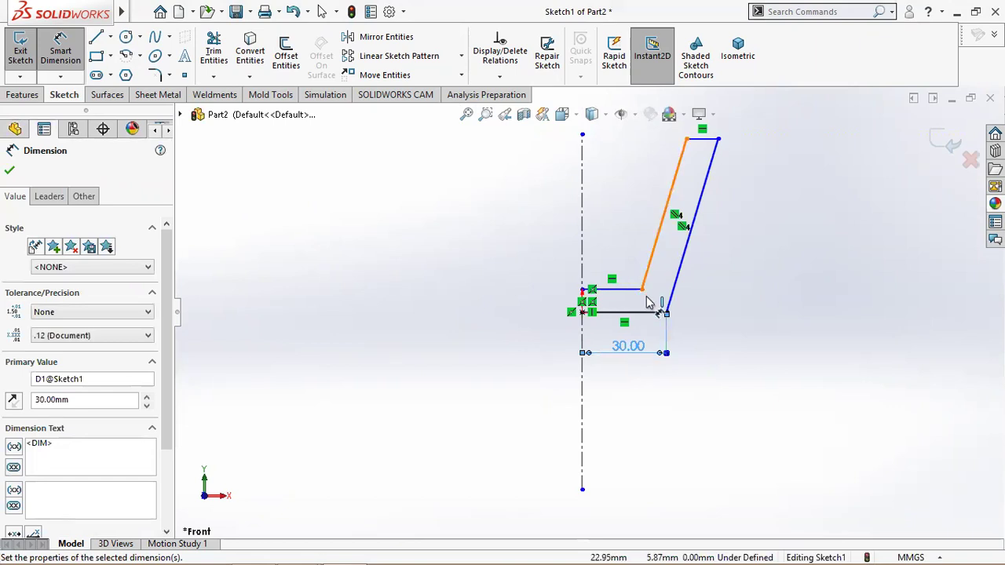
pyautogui.click(643, 290)
pyautogui.click(582, 276)
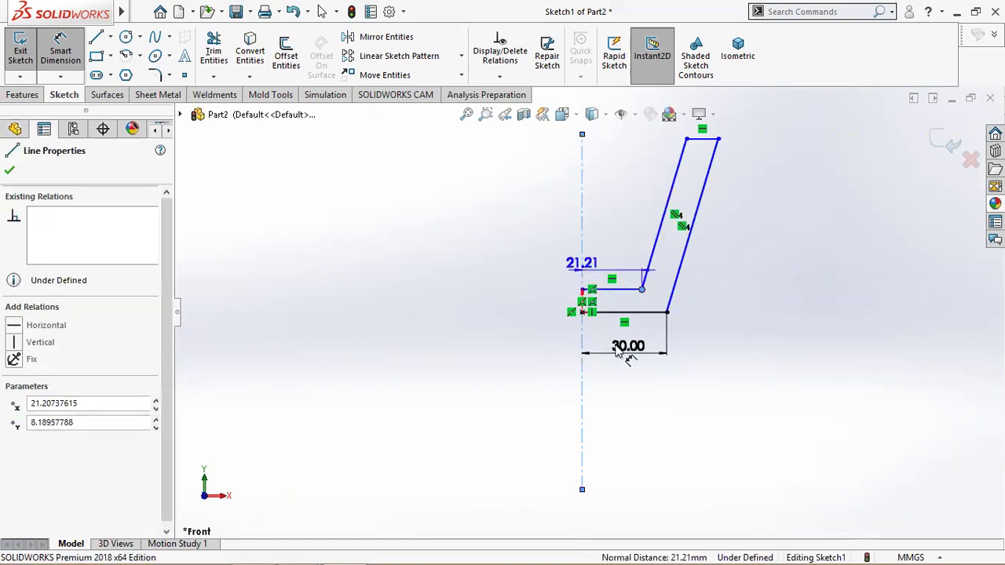
pyautogui.click(621, 395)
pyautogui.write('26')
pyautogui.press('Return')
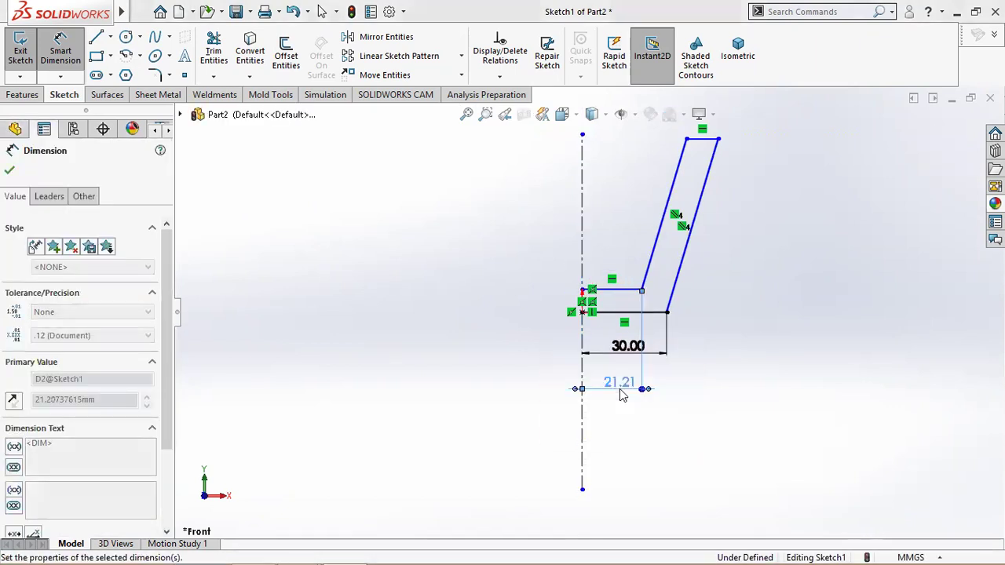
# Add the 4 mm base thickness and the 40 mm top opening from the centerline.
pyautogui.click(643, 290)
pyautogui.click(659, 313)
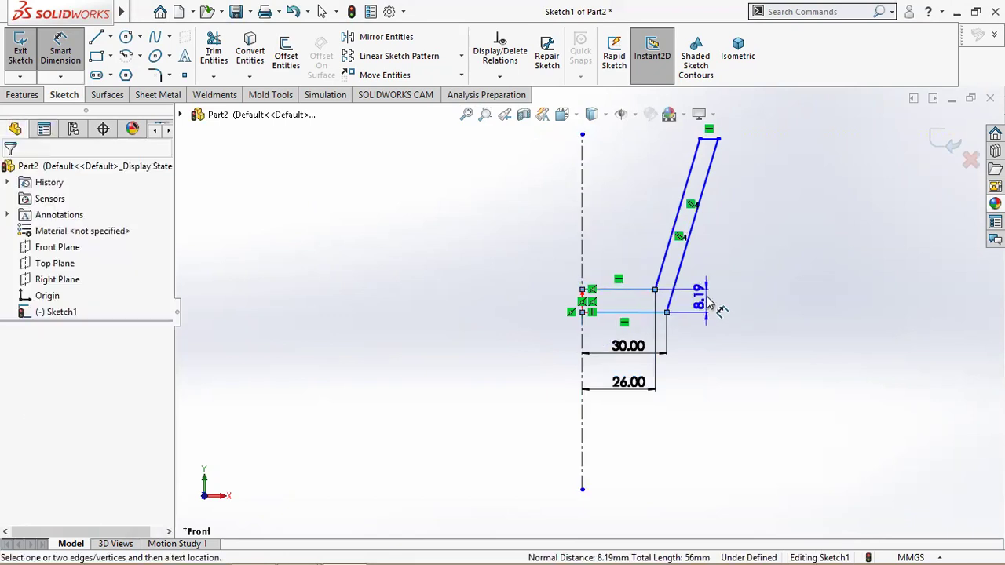
pyautogui.click(707, 296)
pyautogui.write('4')
pyautogui.press('Return')
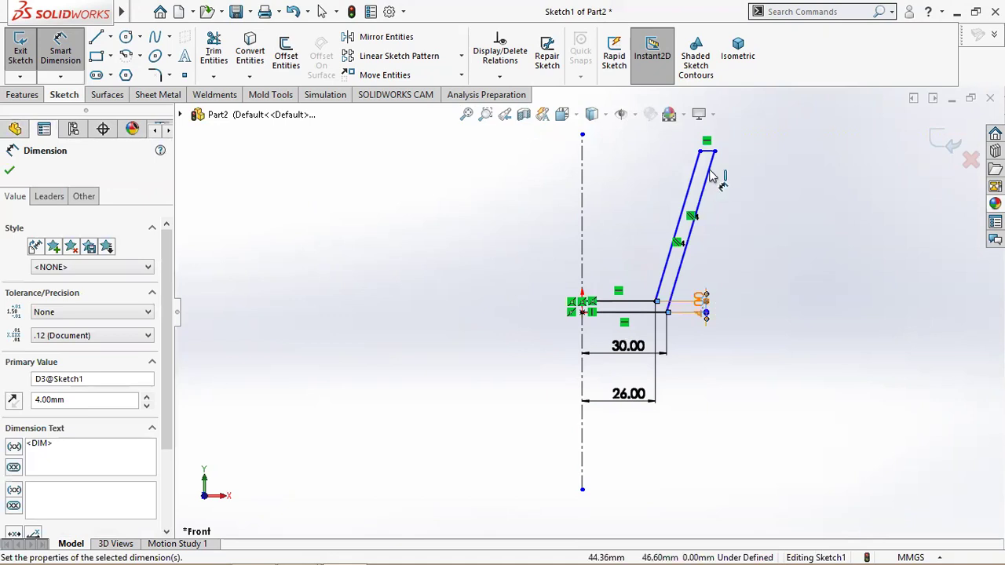
pyautogui.click(701, 152)
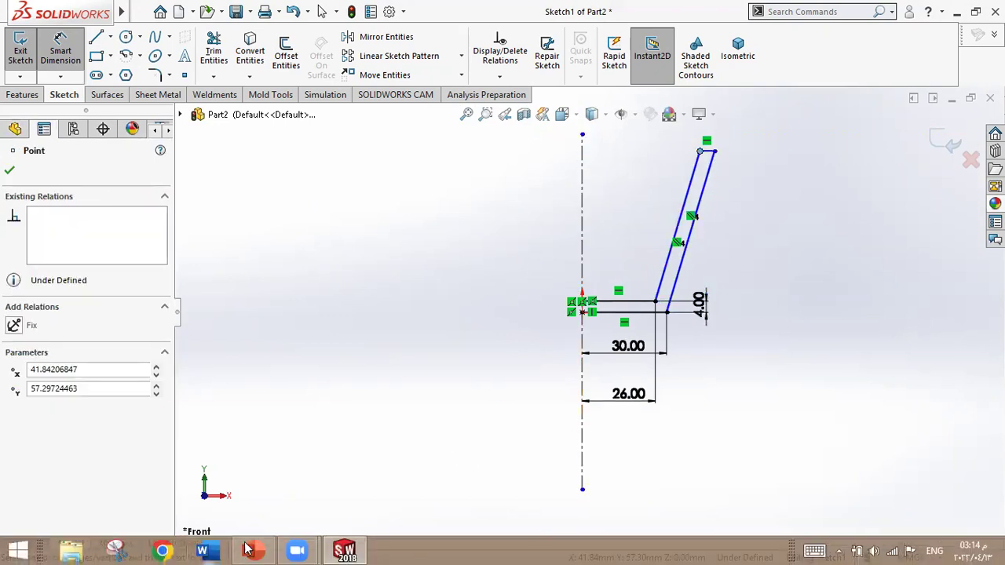
pyautogui.click(249, 549)
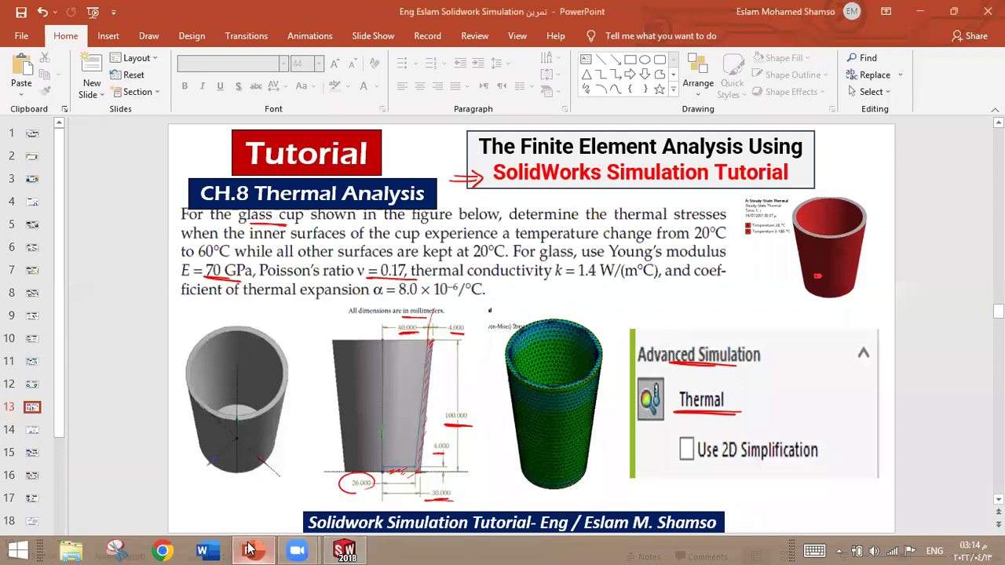
pyautogui.hotkey('alt', 'Tab')
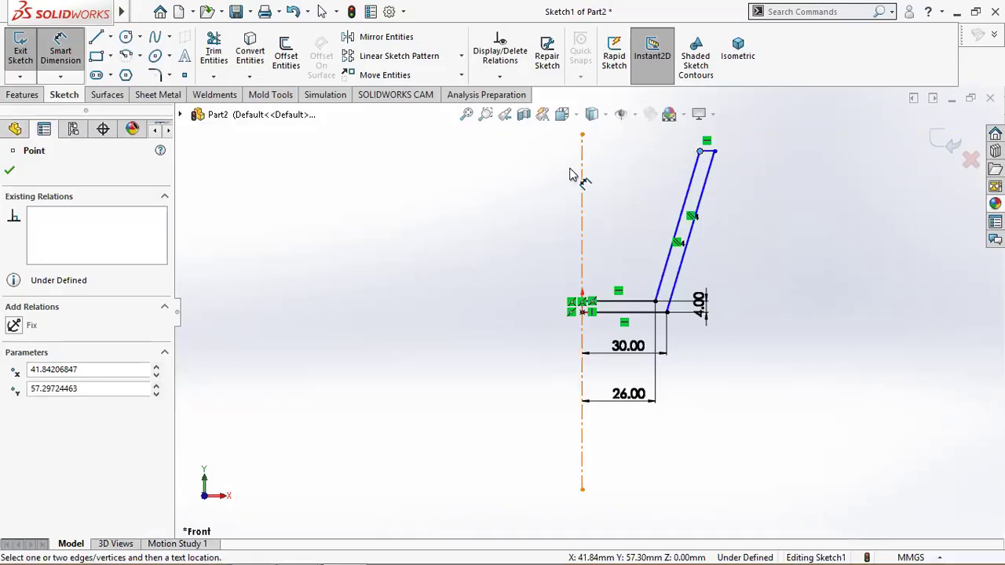
pyautogui.click(582, 174)
pyautogui.click(634, 174)
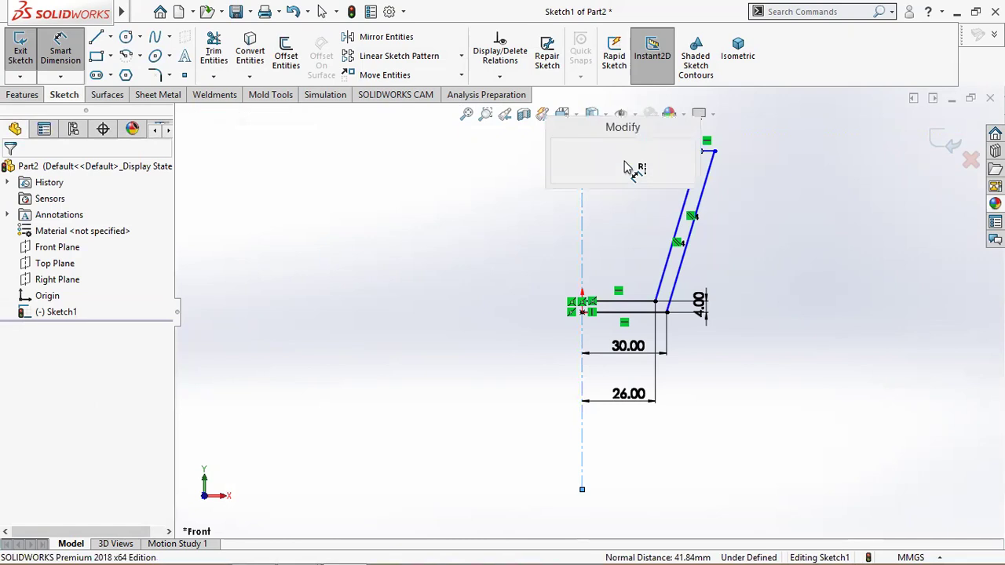
pyautogui.write('40')
pyautogui.press('Return')
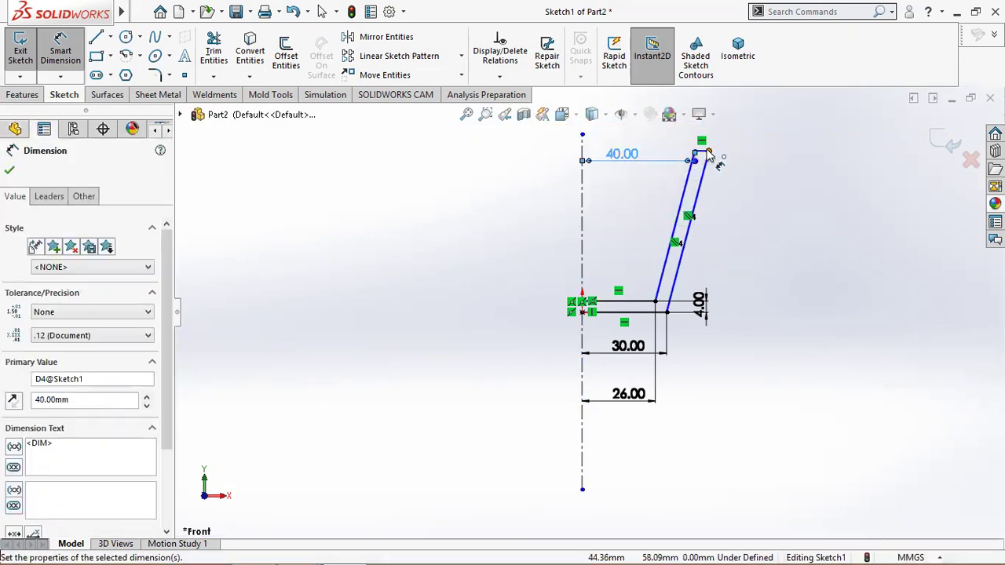
# Delete the rejected 4 mm top wall width dimension and reconfirm the 40 mm top opening.
pyautogui.click(708, 152)
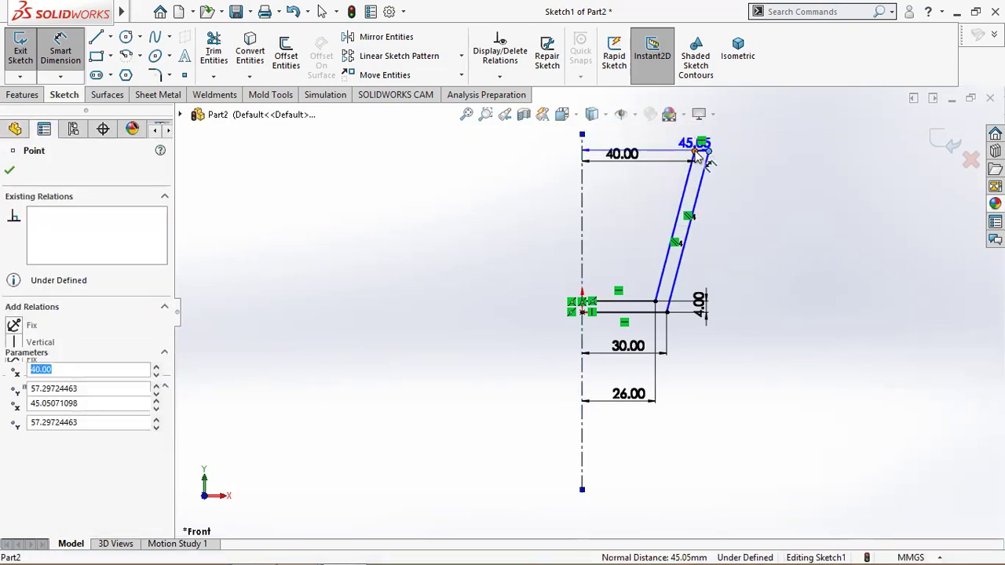
pyautogui.click(729, 146)
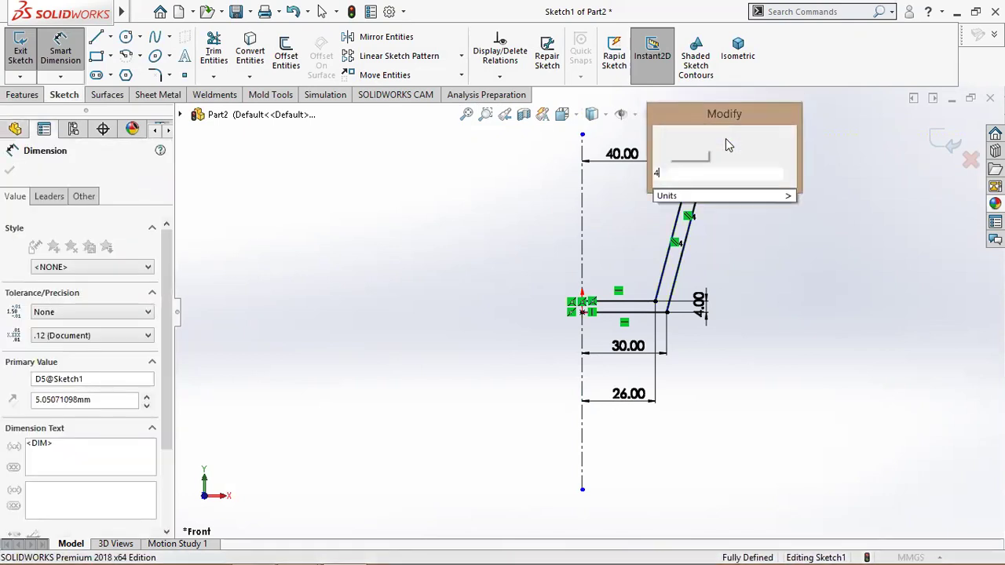
pyautogui.write('4')
pyautogui.press('Return')
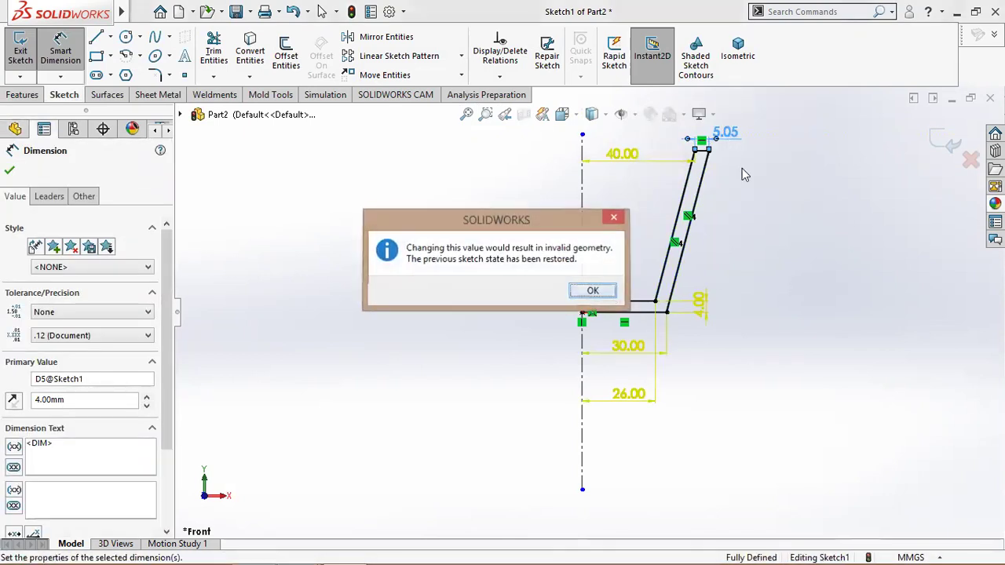
pyautogui.click(614, 291)
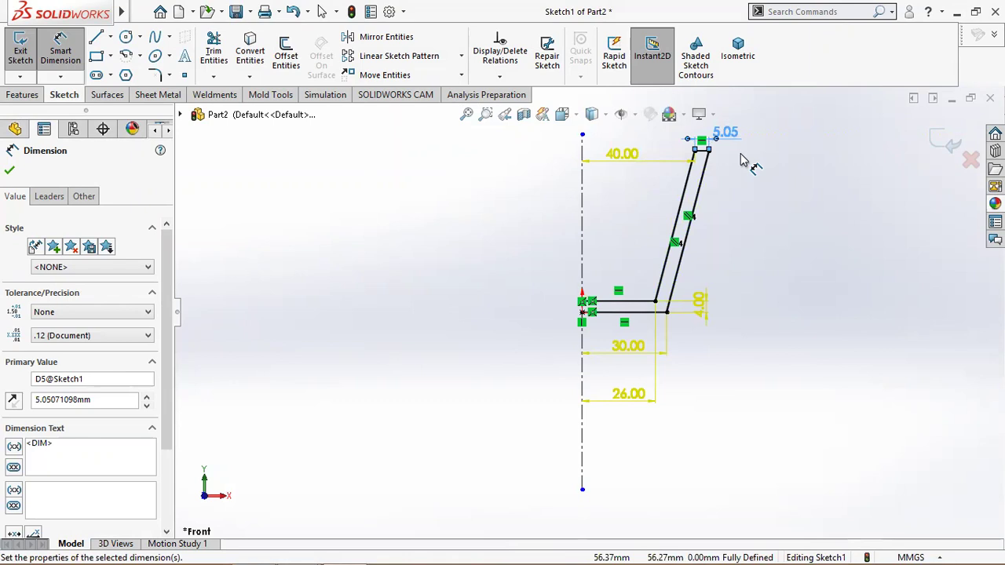
pyautogui.press('Delete')
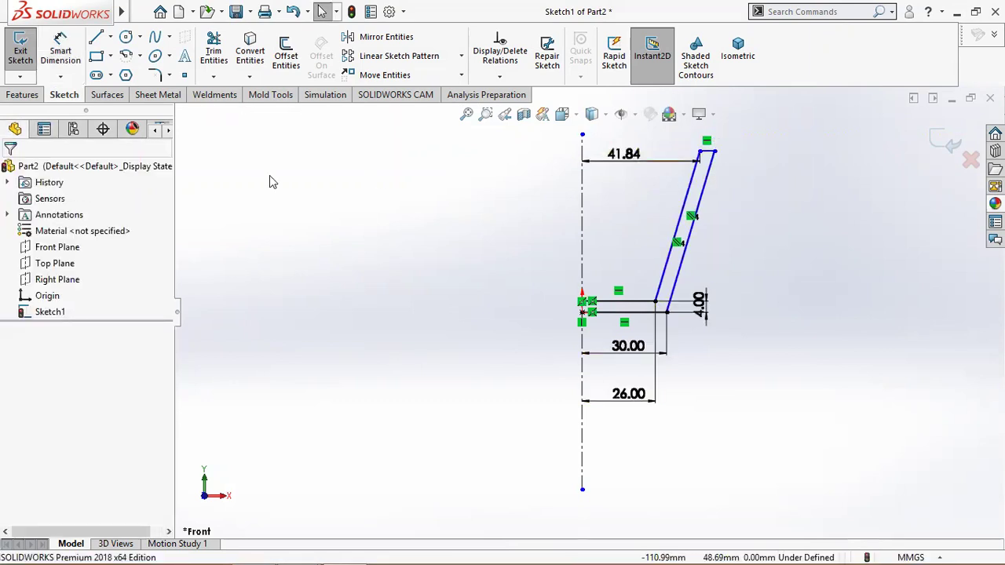
pyautogui.click(624, 154)
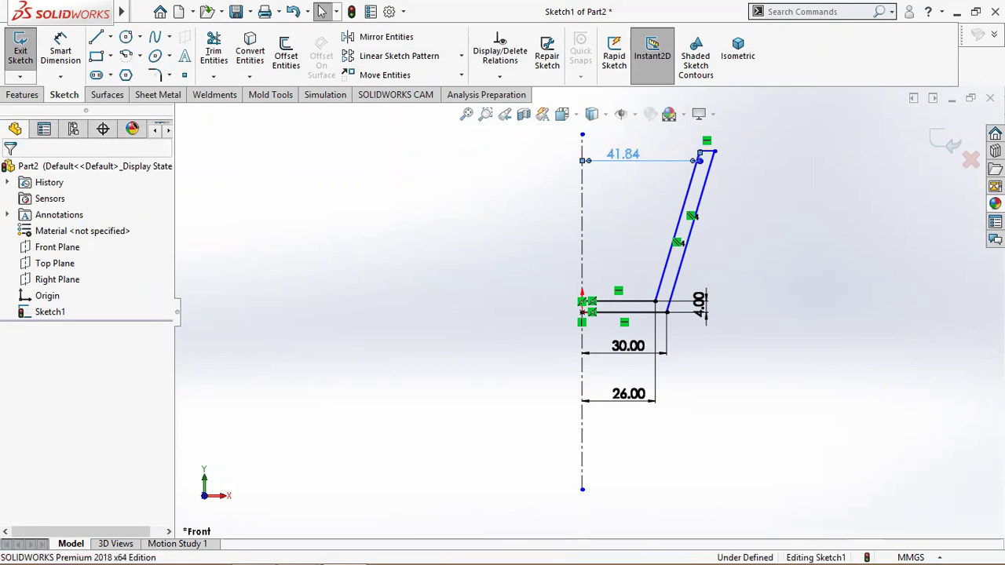
pyautogui.doubleClick(621, 153)
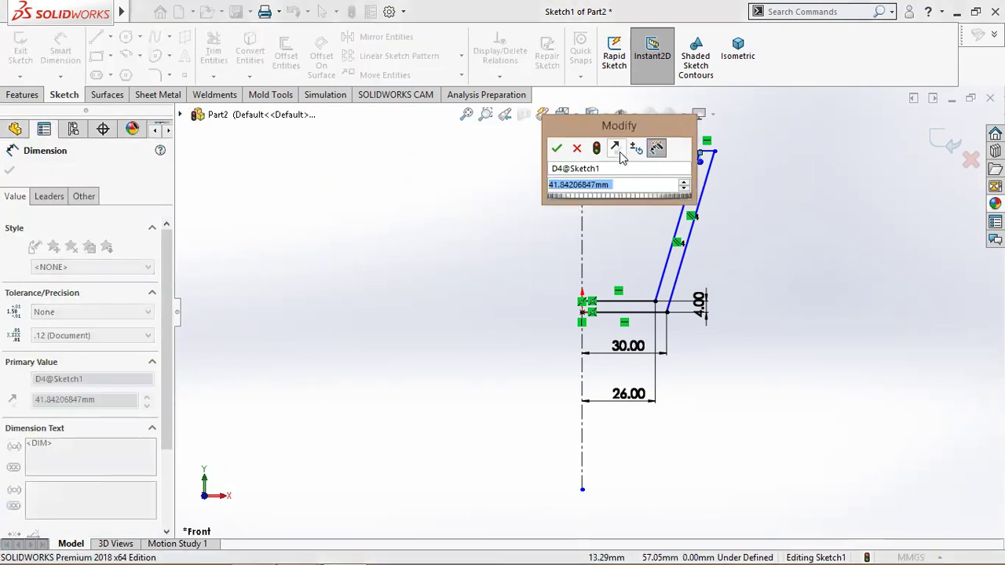
pyautogui.write('40')
pyautogui.press('Return')
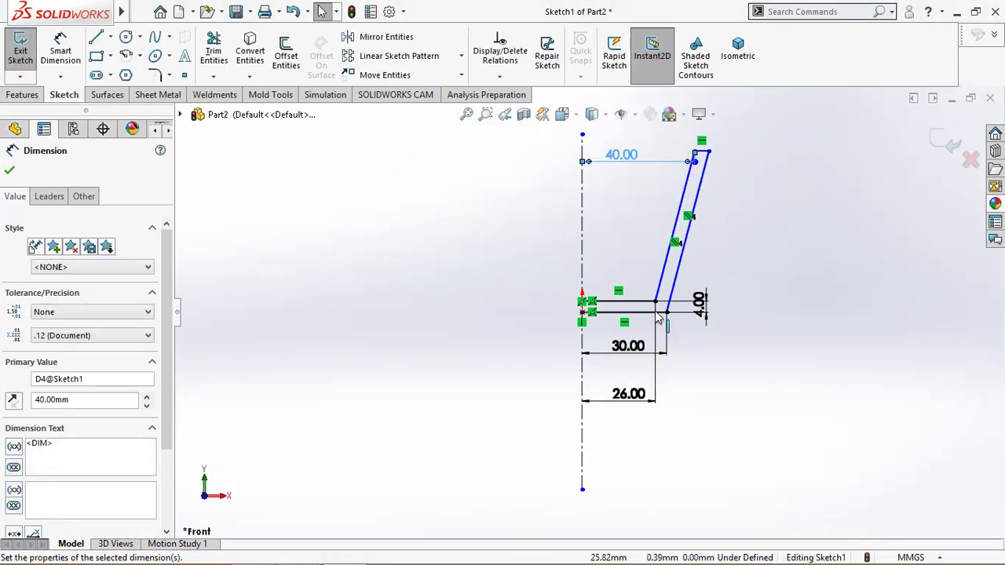
pyautogui.click(61, 51)
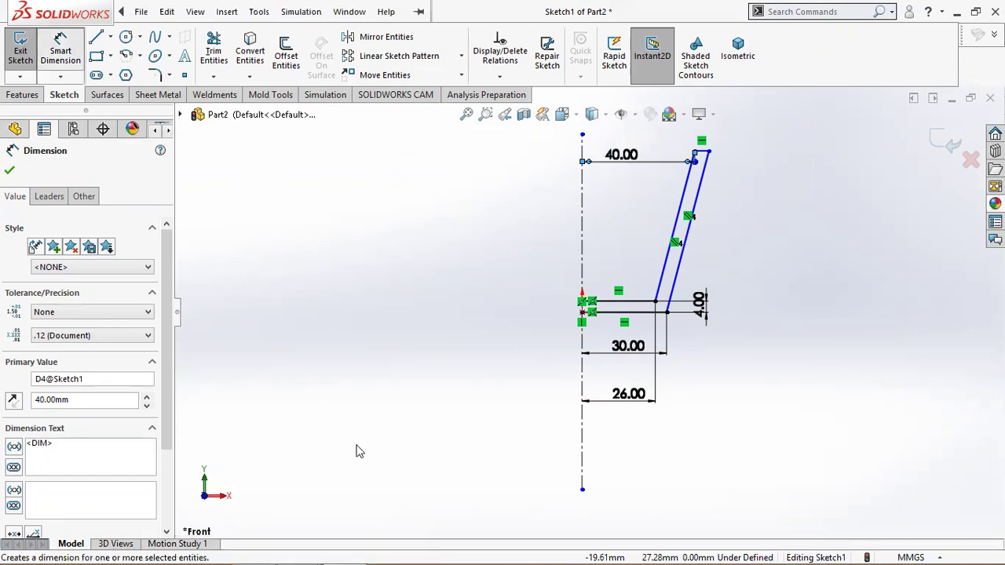
pyautogui.click(249, 550)
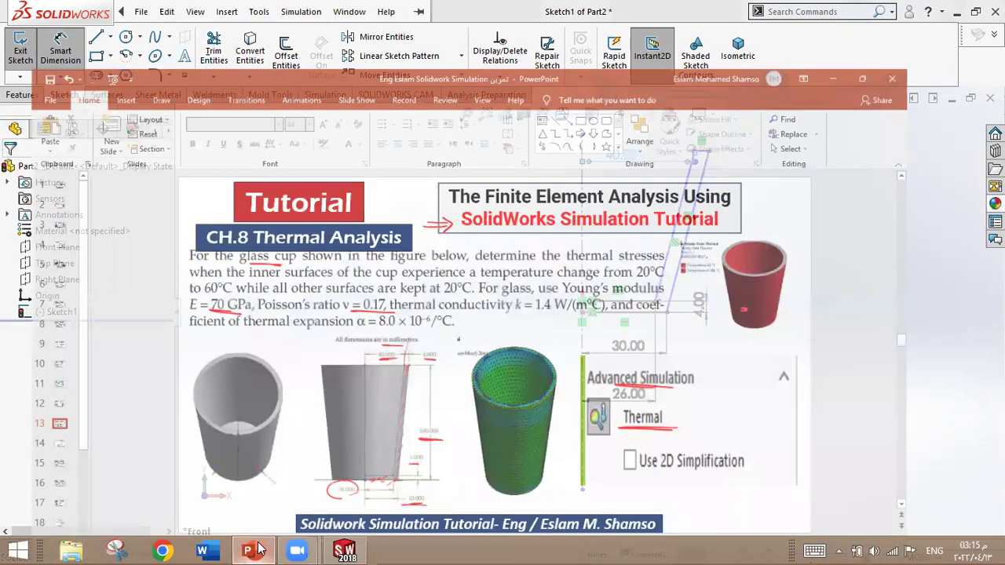
pyautogui.click(249, 549)
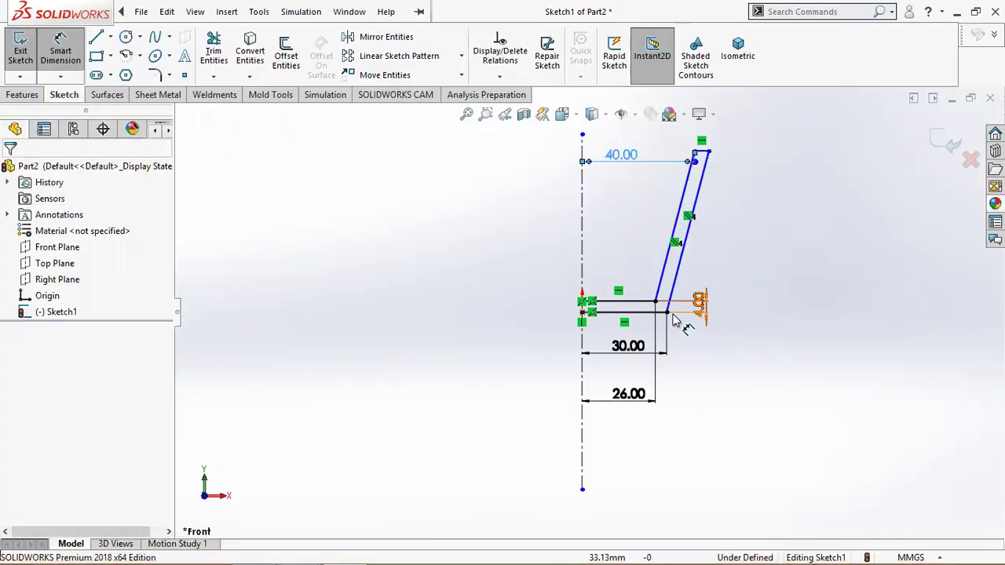
# Dimension the cup's outer height as 100 mm, fully defining the profile.
pyautogui.click(674, 318)
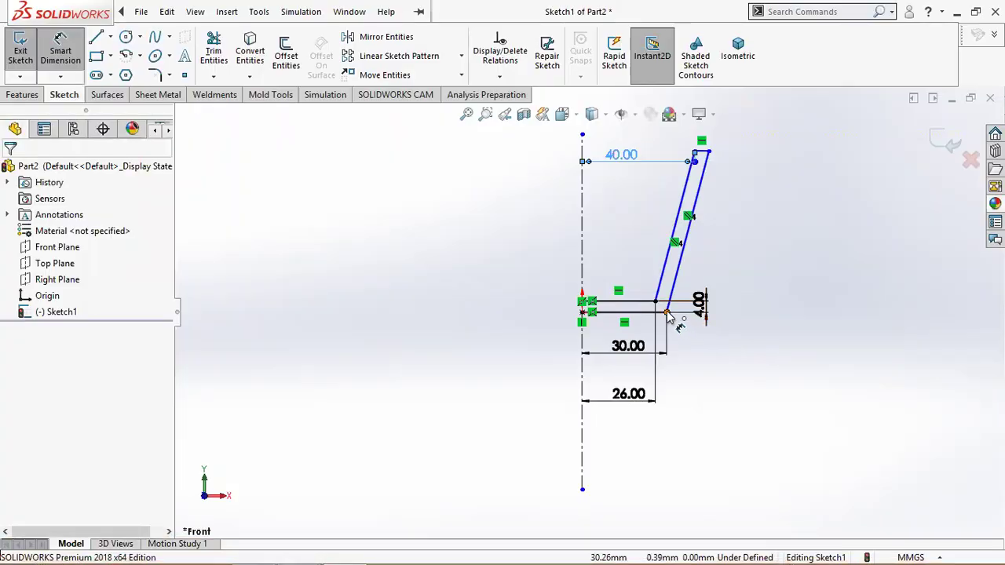
pyautogui.click(707, 145)
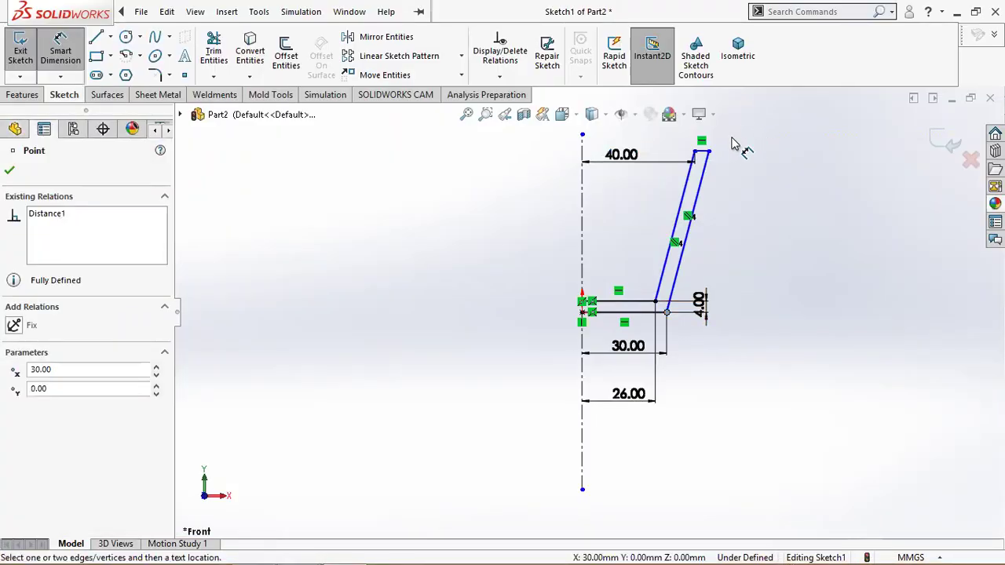
pyautogui.click(773, 214)
pyautogui.write('100')
pyautogui.press('Return')
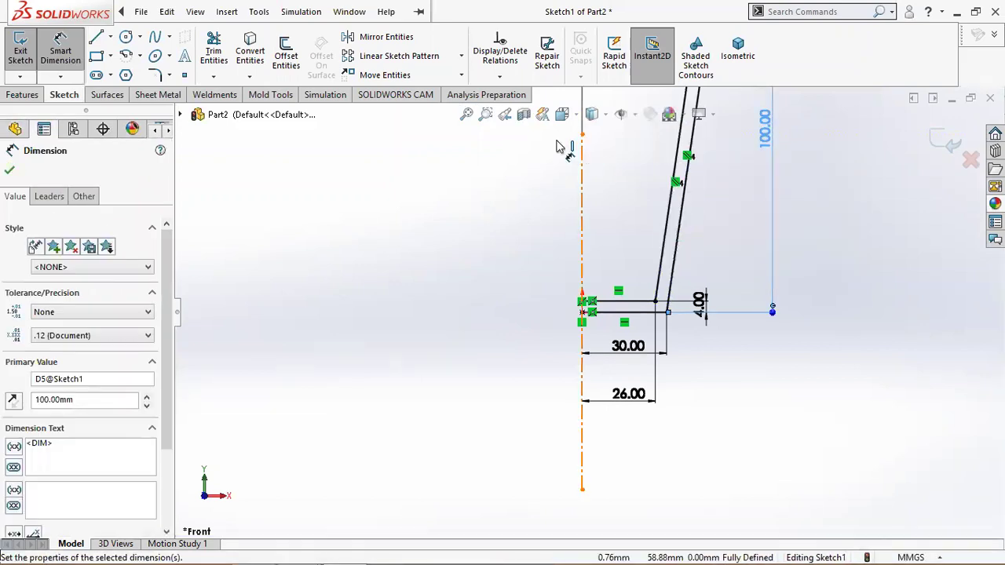
pyautogui.click(466, 114)
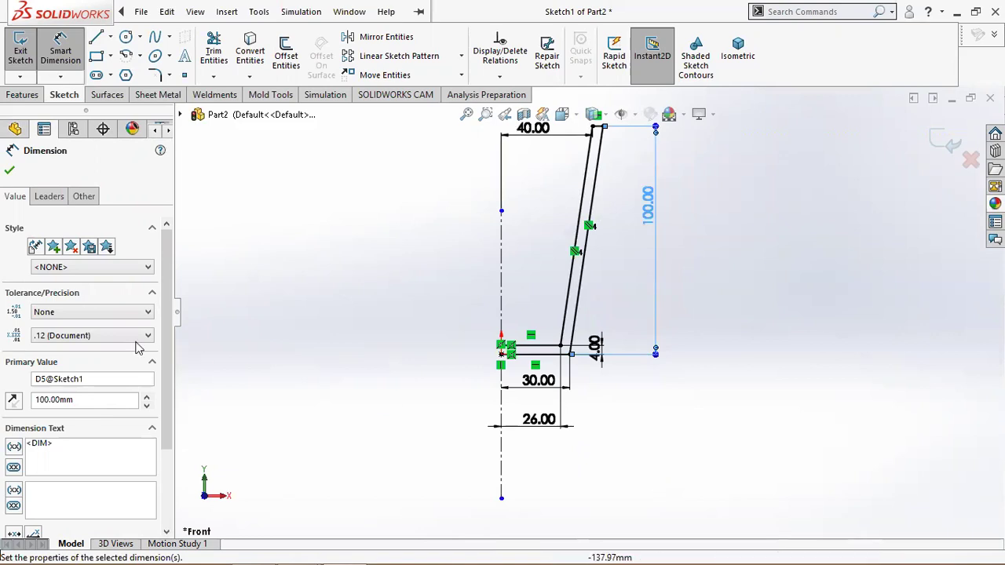
pyautogui.click(9, 170)
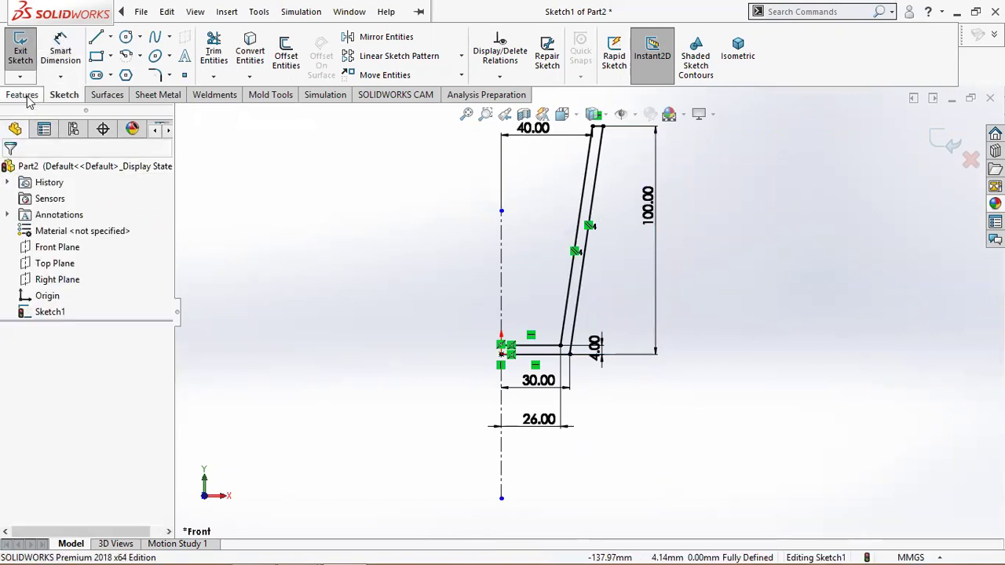
pyautogui.click(25, 96)
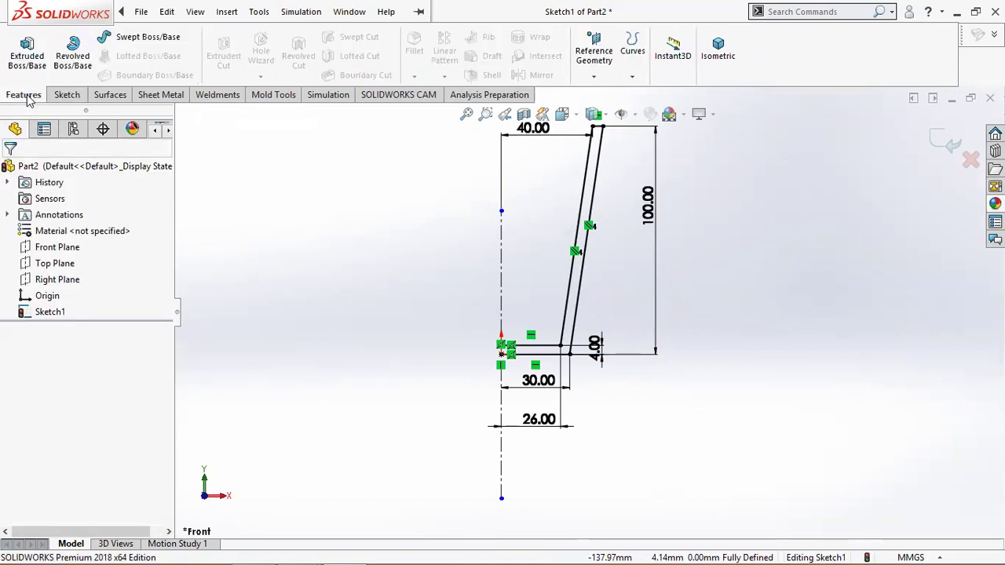
# Revolve the wall profile about the centerline into the solid tapered cup Revolve1.
pyautogui.click(75, 51)
pyautogui.click(541, 295)
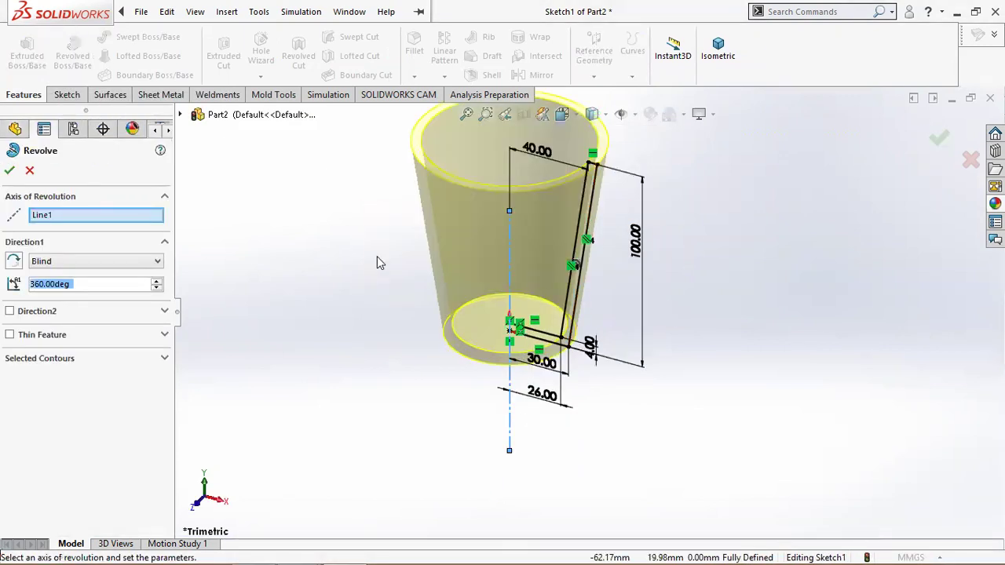
pyautogui.click(9, 169)
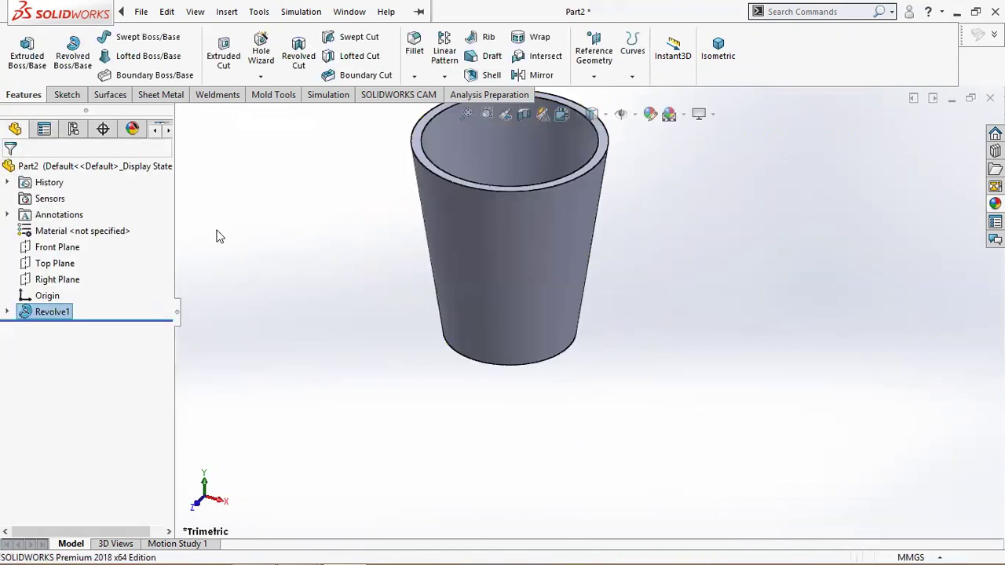
# Check the cup from top, front and bottom views, then set the Isometric view.
pyautogui.hotkey('ctrl', '5')
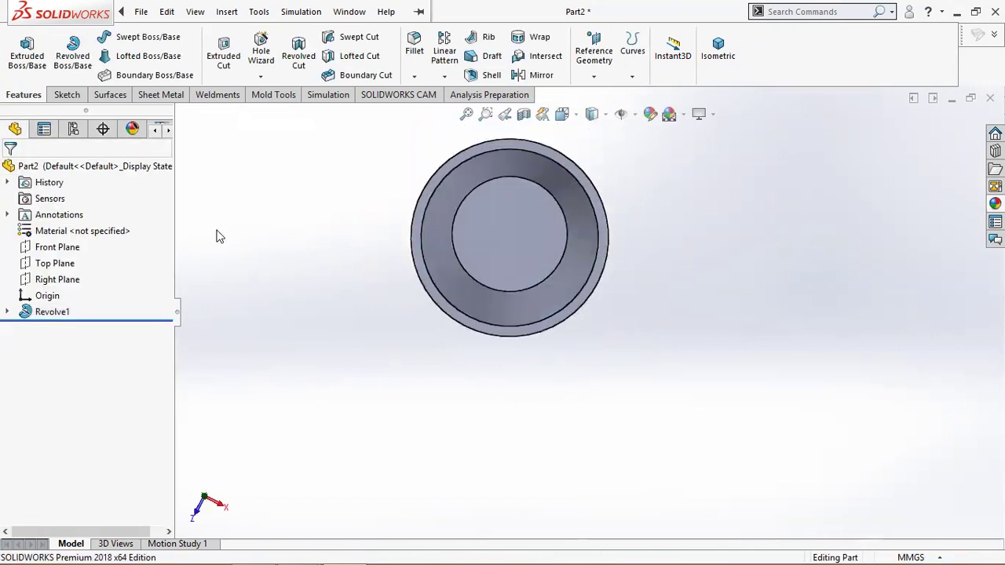
pyautogui.hotkey('ctrl', '1')
pyautogui.hotkey('ctrl', '6')
pyautogui.hotkey('ctrl', '7')
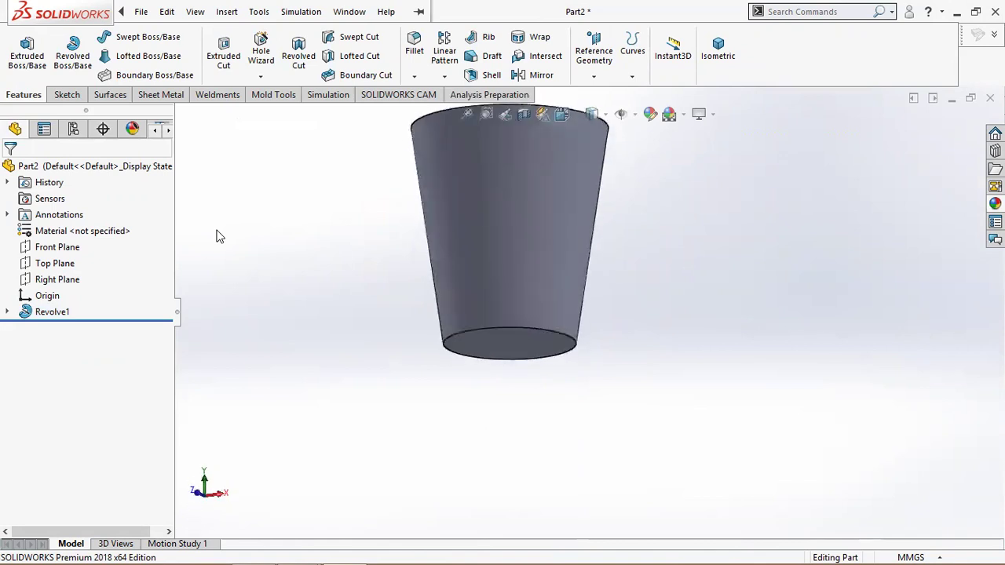
pyautogui.click(467, 114)
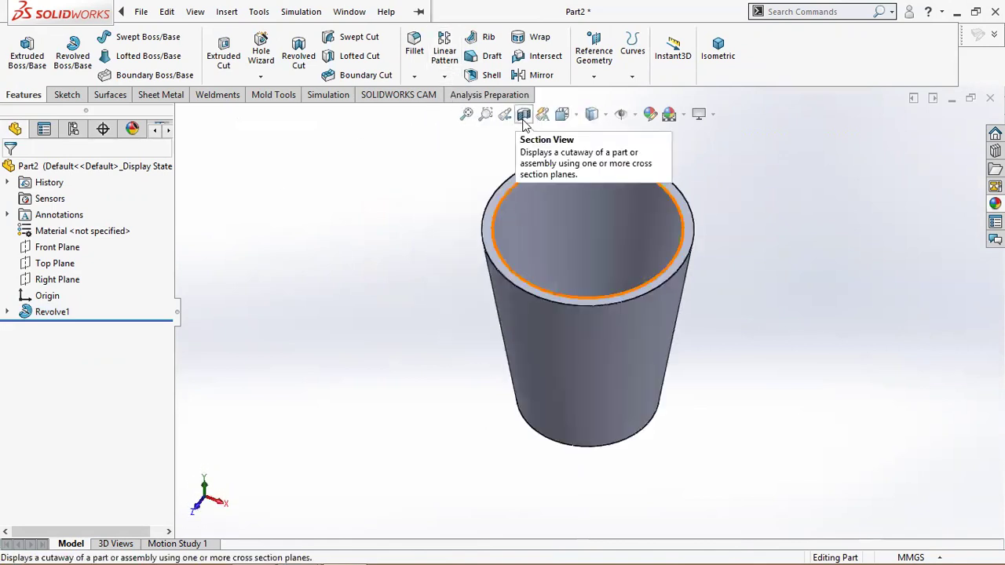
pyautogui.click(562, 114)
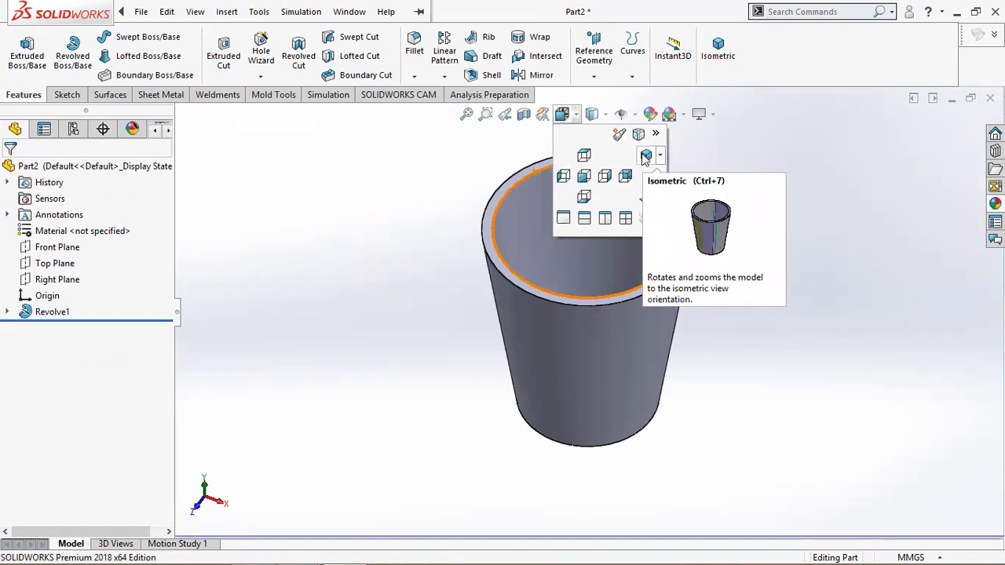
pyautogui.click(647, 155)
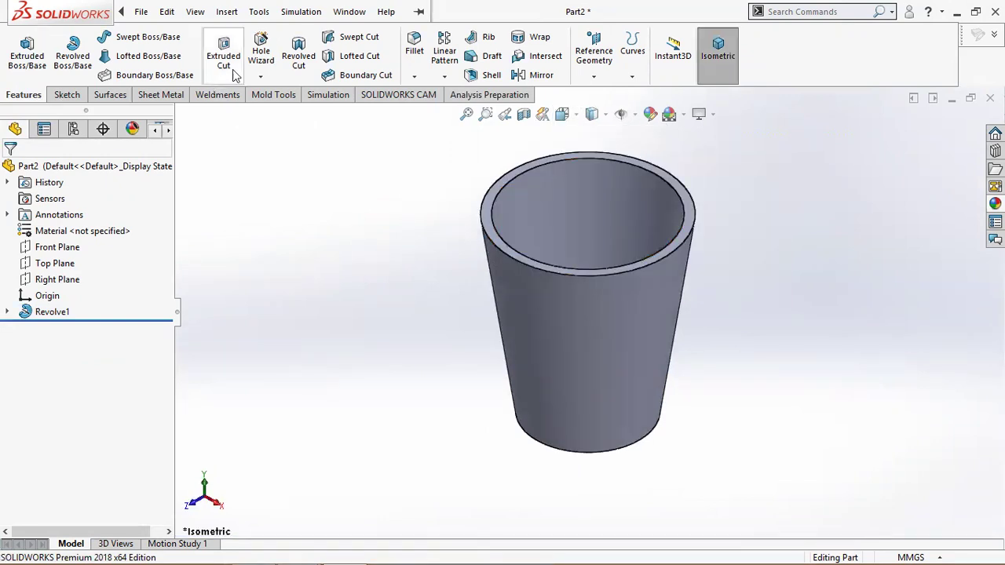
pyautogui.click(320, 96)
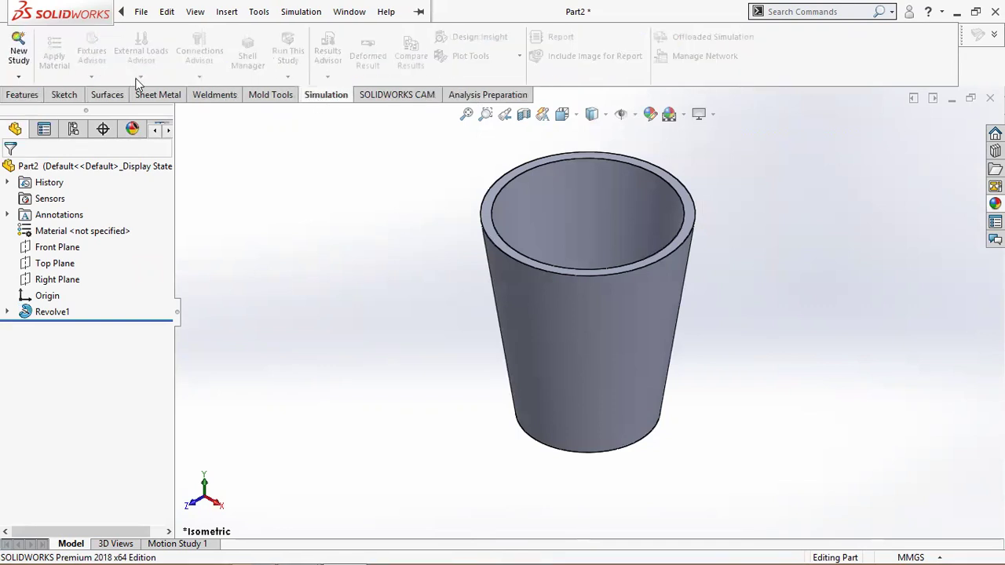
# Create a Thermal study named Thermal 1 with 2D simplification turned off.
pyautogui.click(19, 78)
pyautogui.click(39, 92)
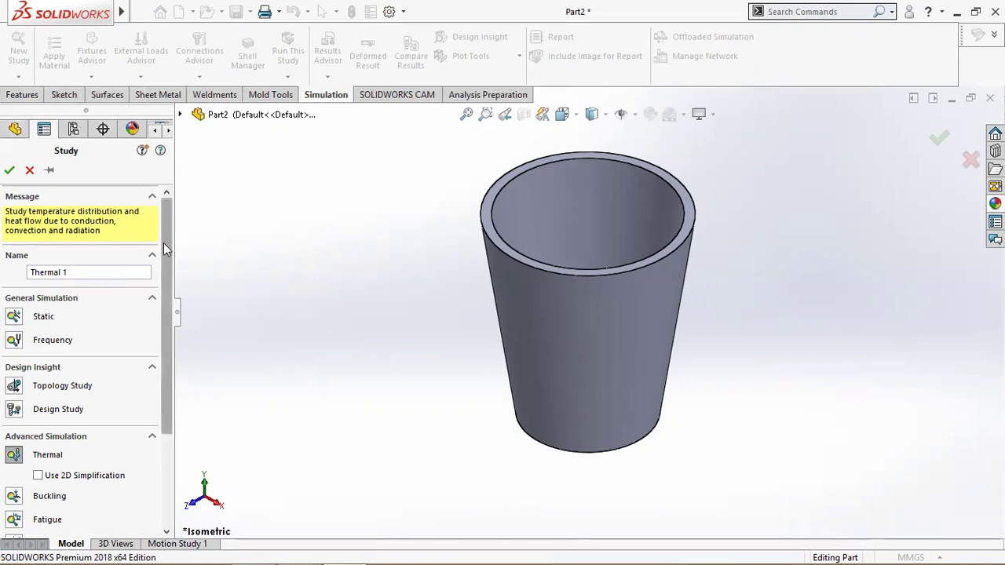
pyautogui.moveTo(165, 243); pyautogui.dragTo(167, 333)
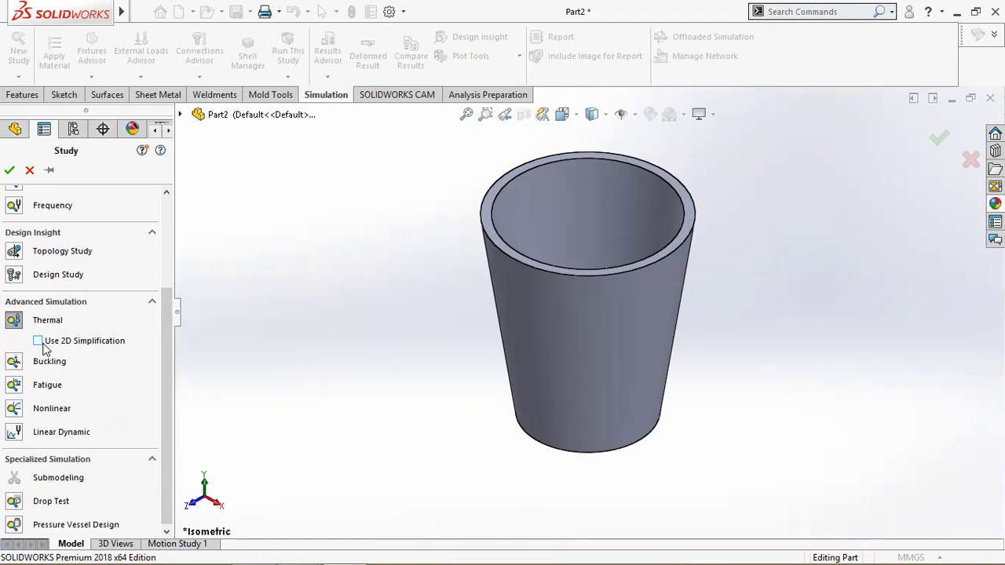
pyautogui.click(39, 341)
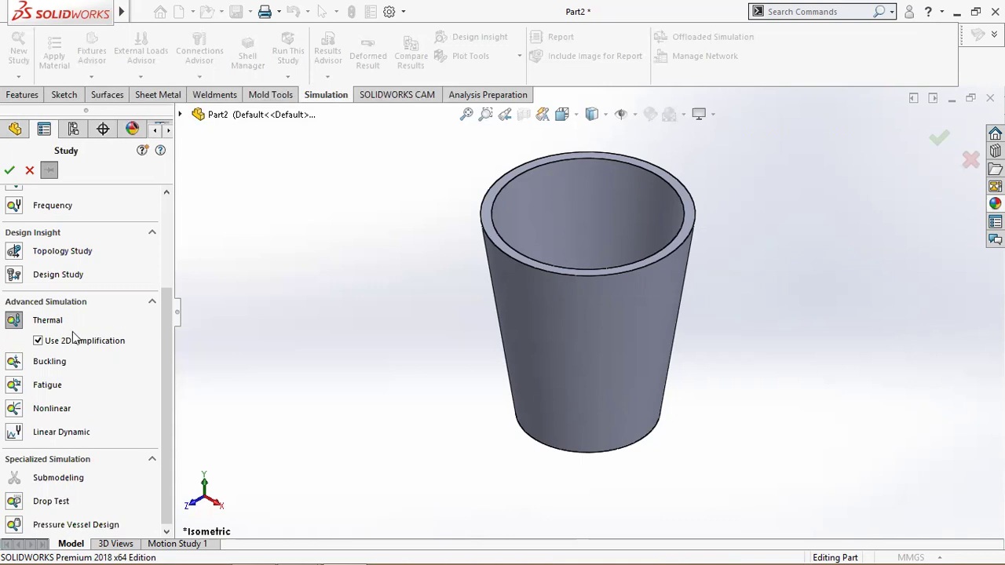
pyautogui.click(10, 175)
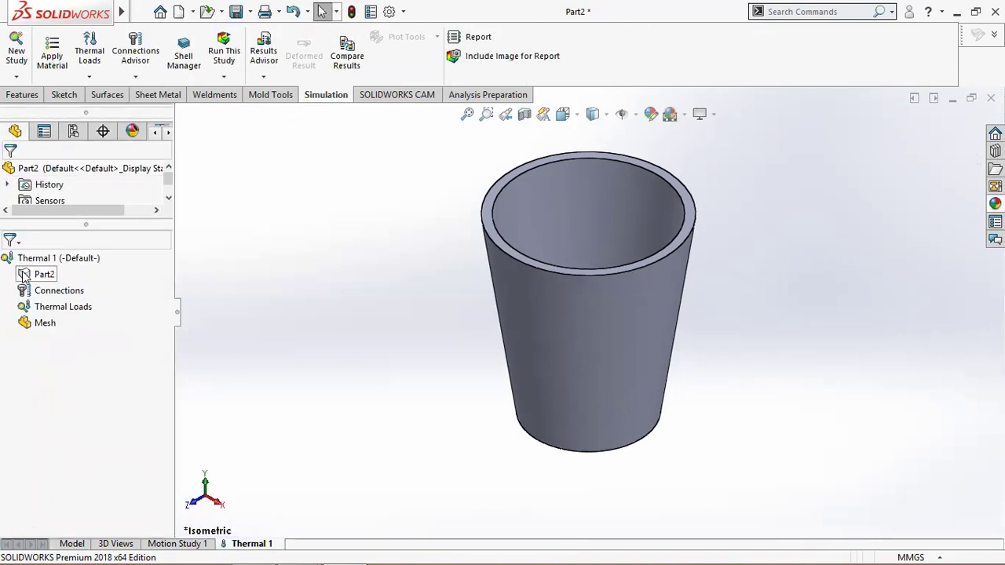
# Apply Glass from Other Non-metals to Part2 in the Thermal 1 study.
pyautogui.rightClick(24, 277)
pyautogui.click(150, 287)
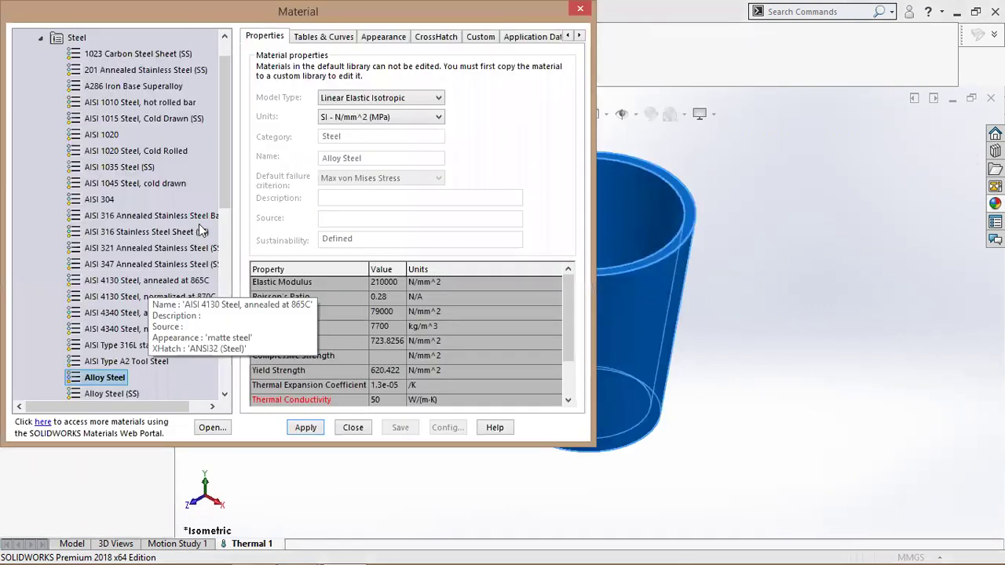
pyautogui.moveTo(227, 180); pyautogui.dragTo(230, 297)
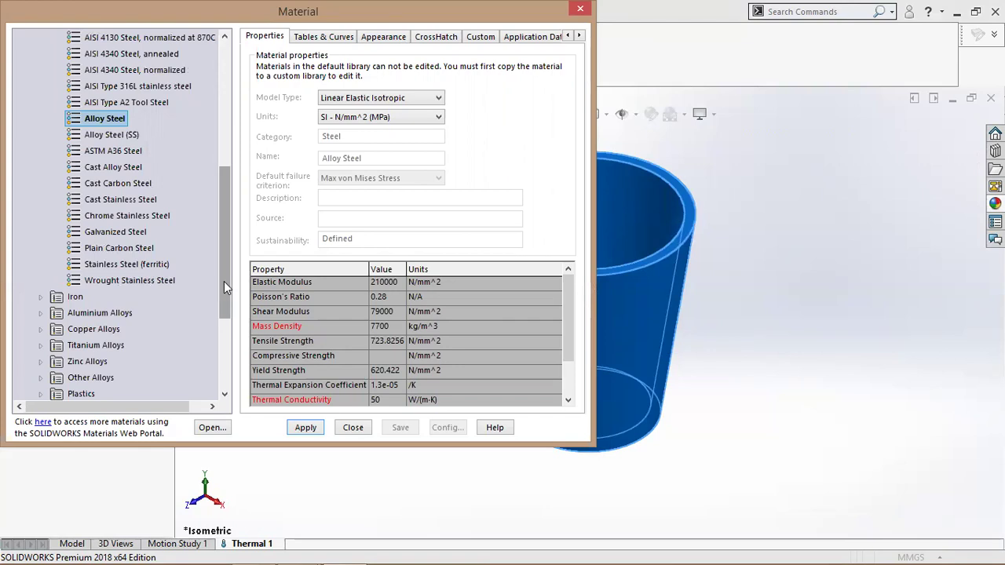
pyautogui.moveTo(223, 281); pyautogui.dragTo(228, 380)
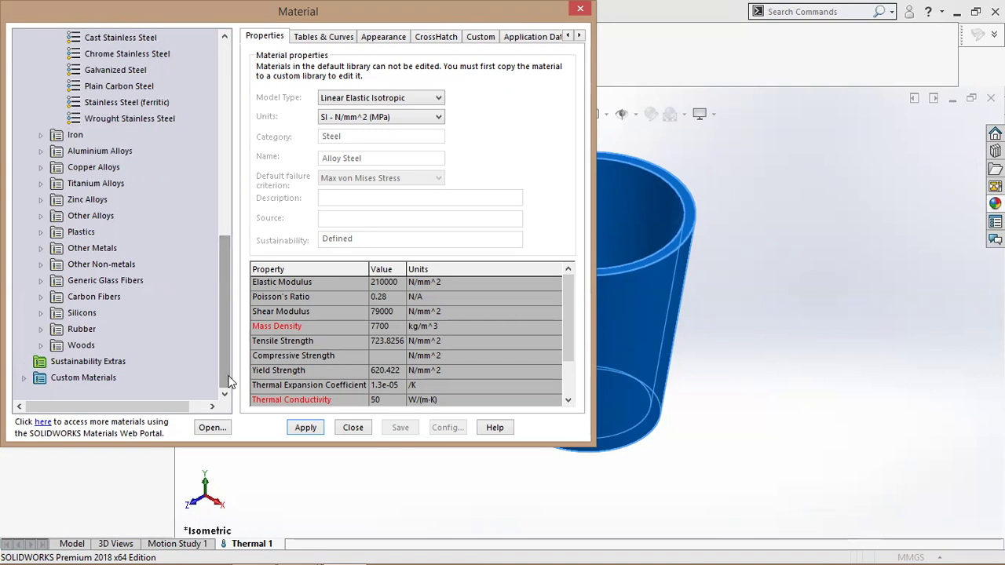
pyautogui.moveTo(225, 370); pyautogui.dragTo(226, 342)
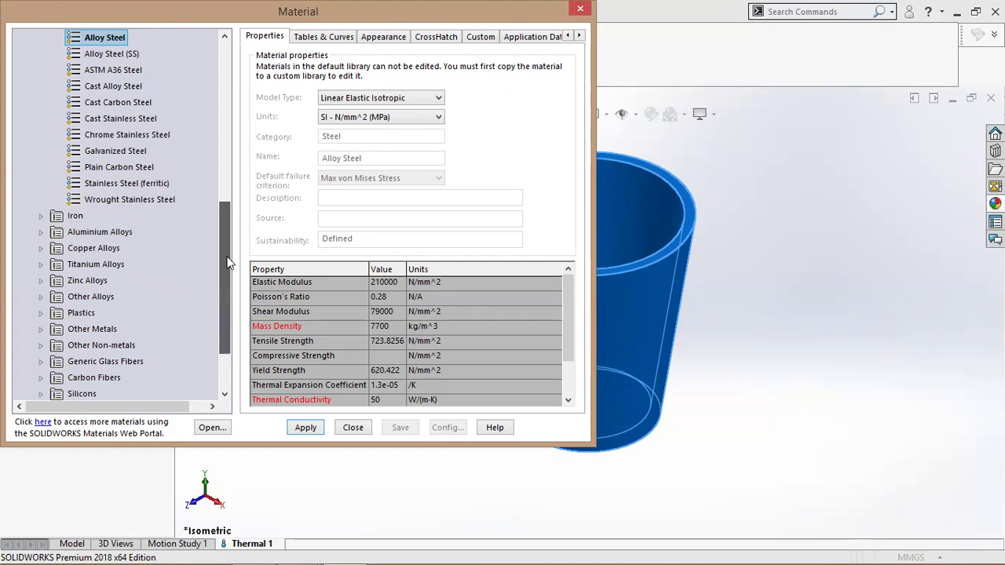
pyautogui.scroll(-1, 225, 283)
pyautogui.click(42, 297)
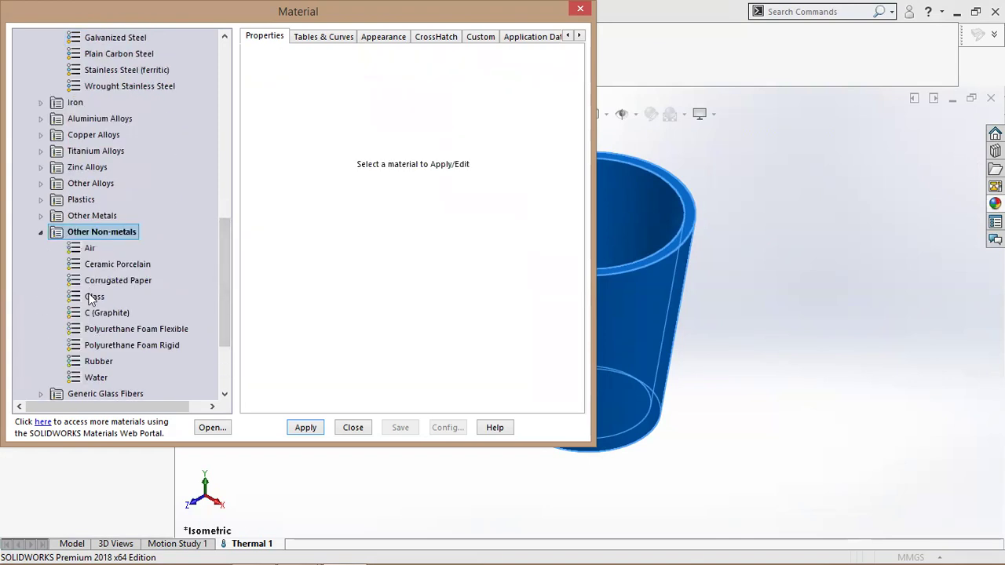
pyautogui.click(91, 297)
pyautogui.click(306, 430)
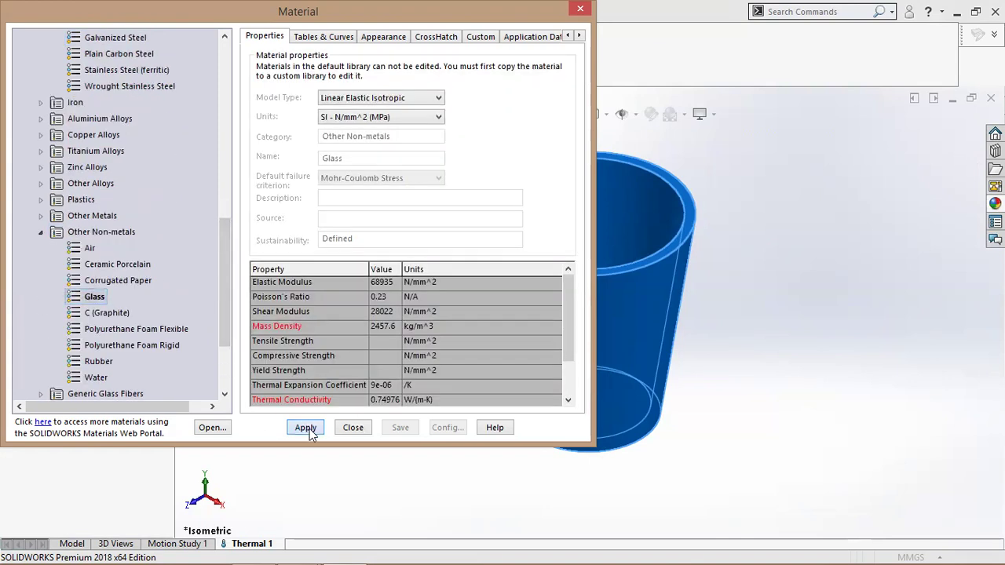
pyautogui.click(355, 429)
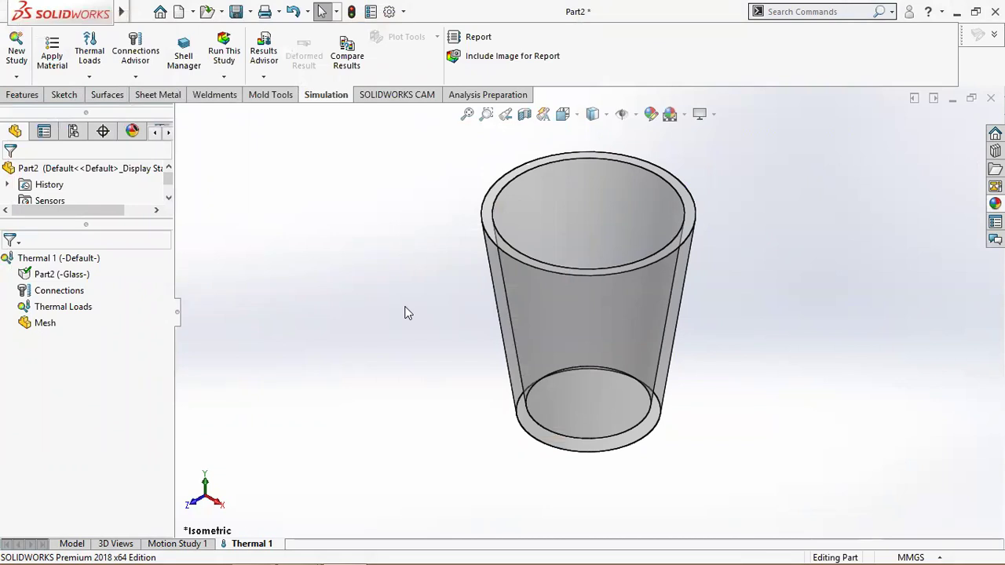
pyautogui.rightClick(59, 275)
pyautogui.click(108, 289)
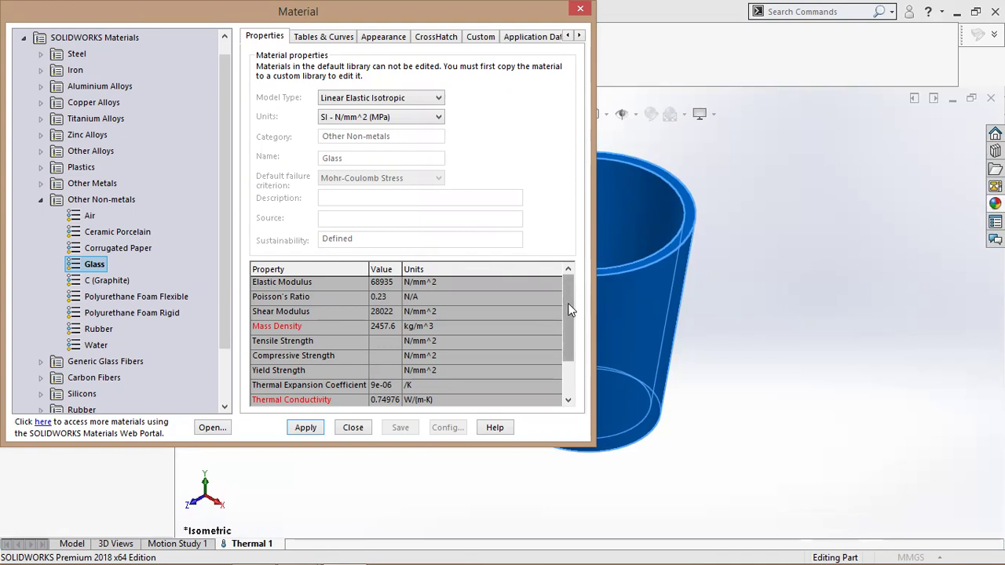
pyautogui.scroll(-1, 564, 308)
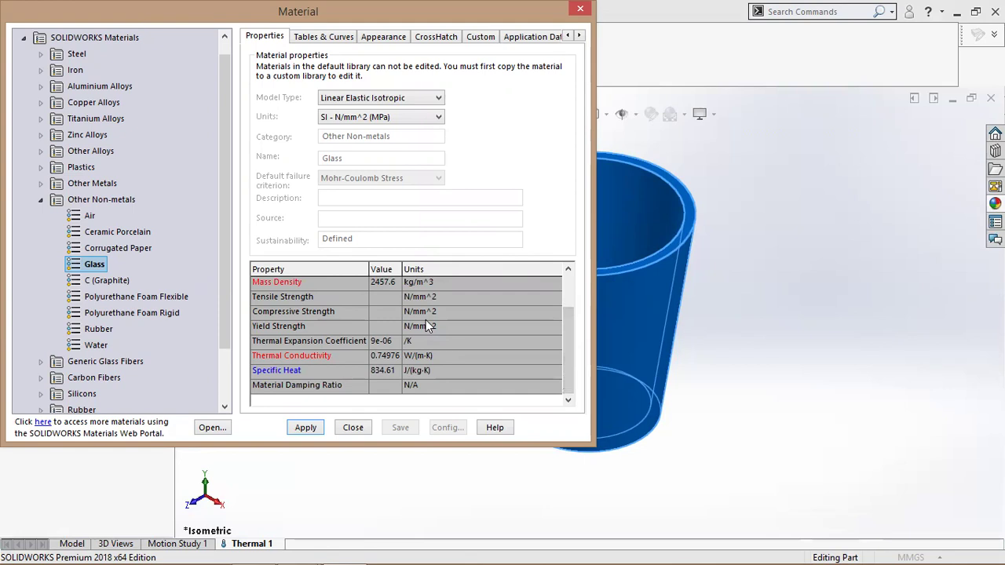
pyautogui.click(354, 435)
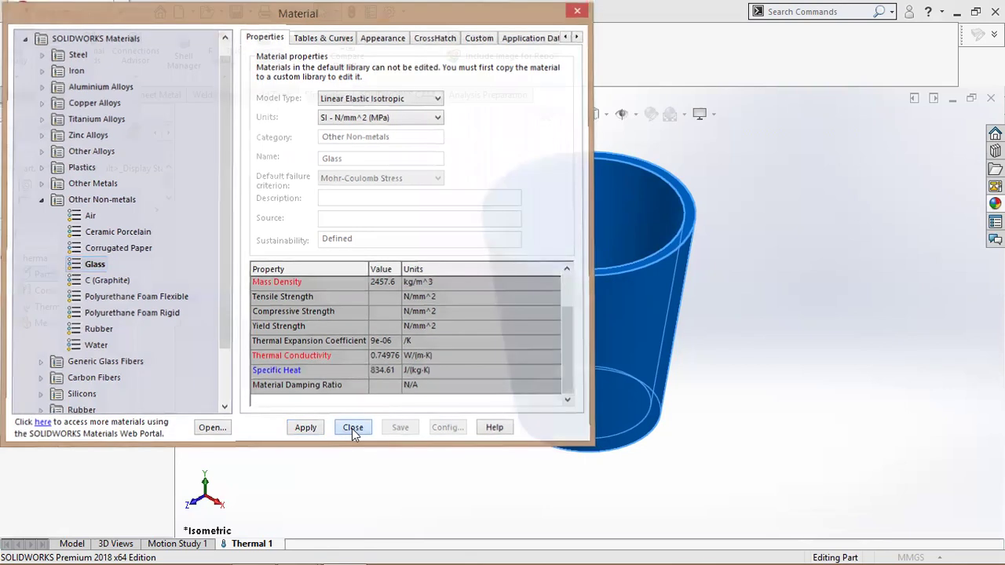
pyautogui.click(354, 434)
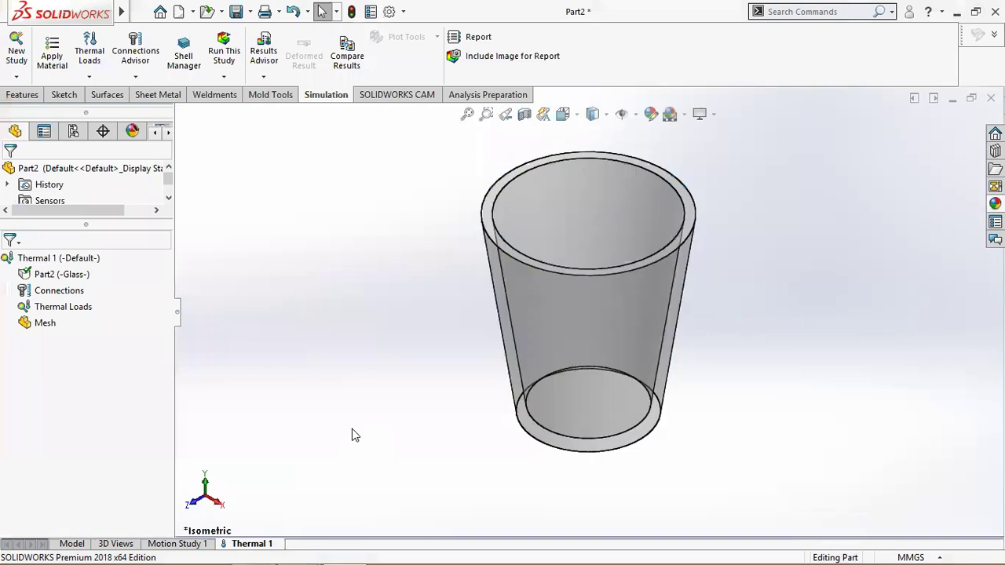
# Start a new Temperature thermal load on the cup's Face<1>.
pyautogui.rightClick(52, 308)
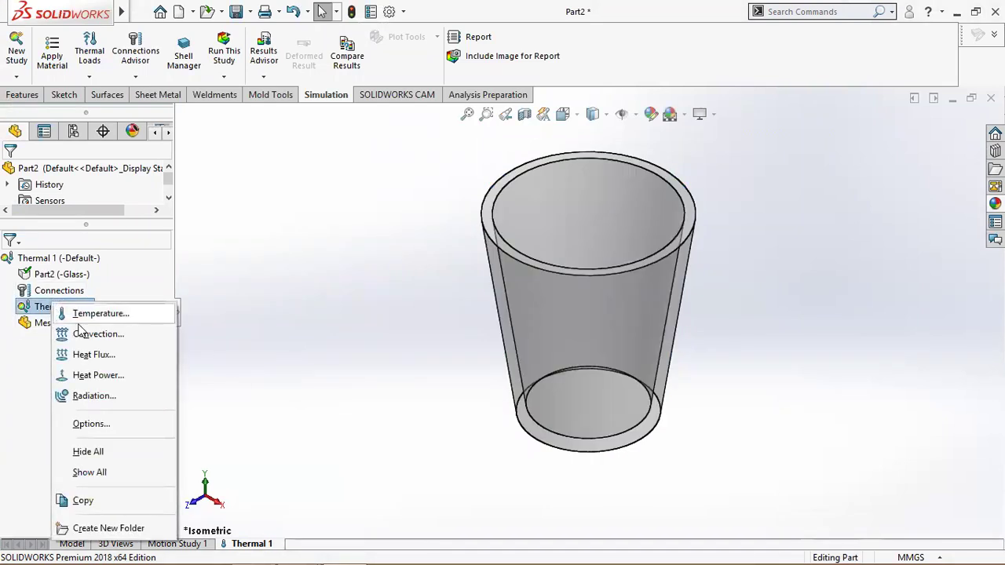
pyautogui.click(206, 322)
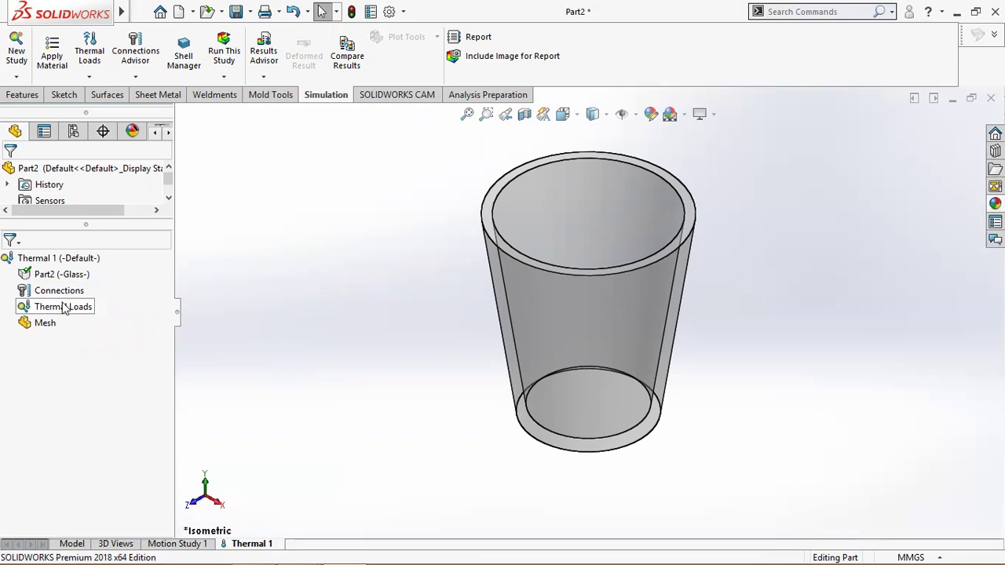
pyautogui.rightClick(64, 308)
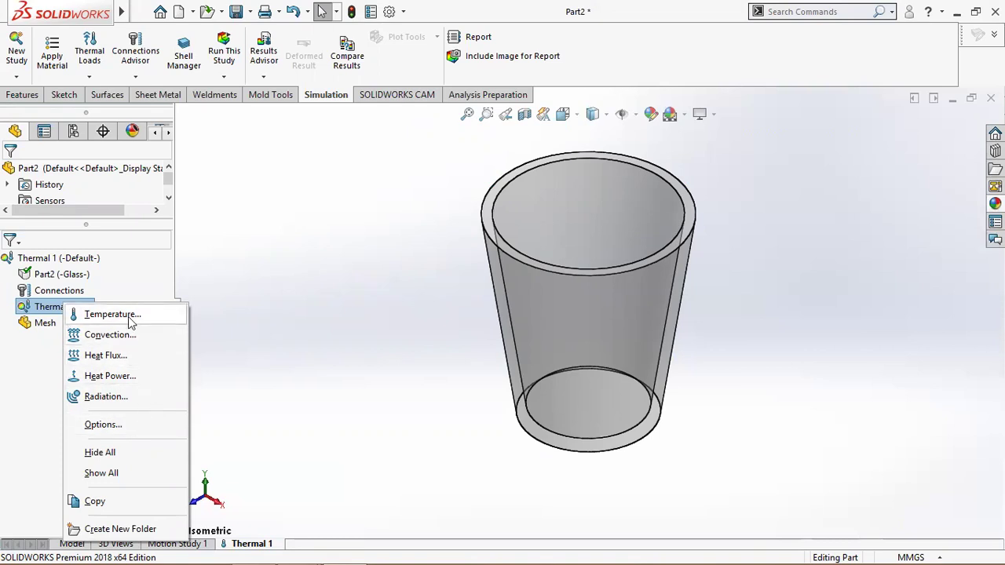
pyautogui.click(112, 314)
pyautogui.click(548, 306)
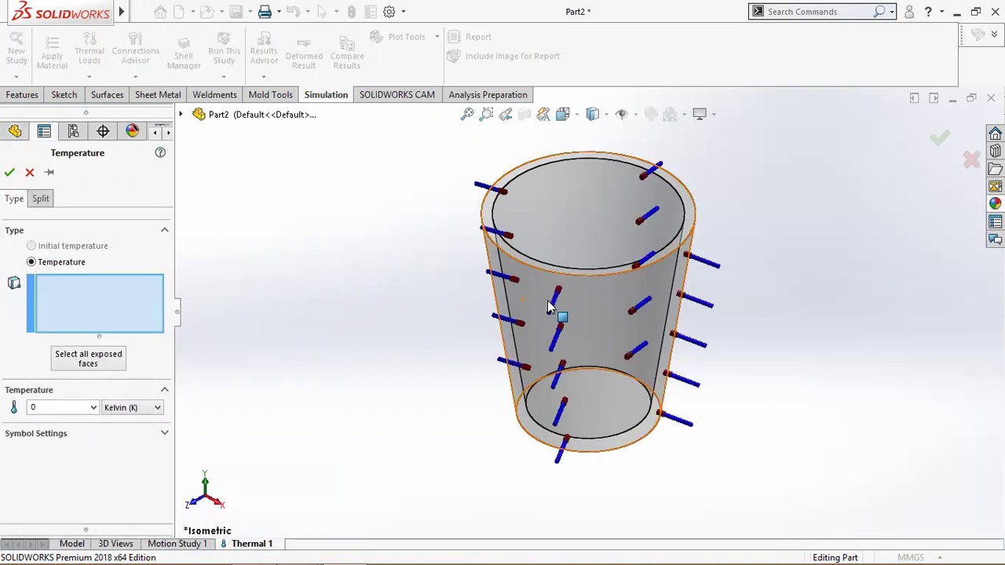
pyautogui.click(549, 306)
# Check the problem slide in PowerPoint, then reopen the temperature unit list in SOLIDWORKS.
pyautogui.click(134, 409)
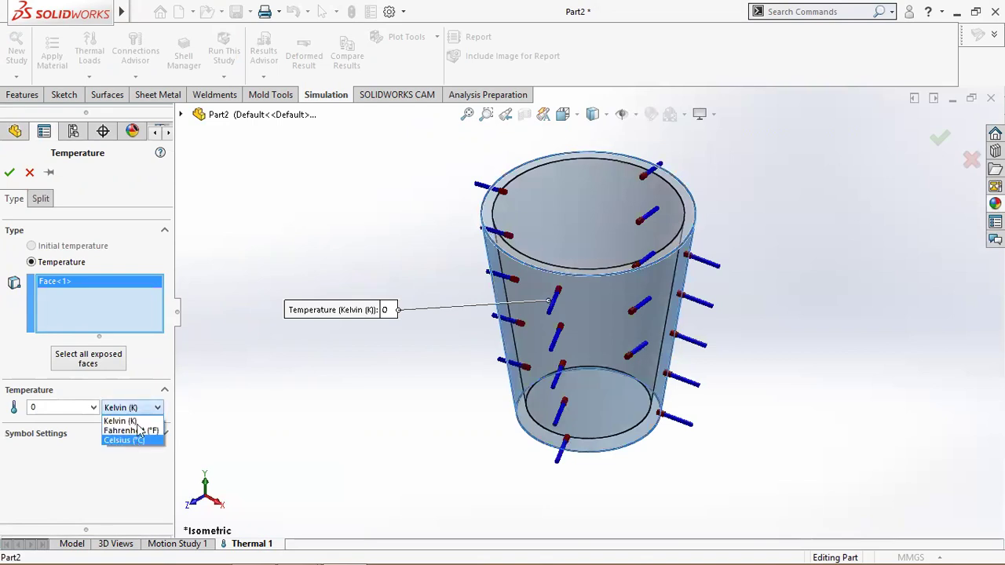
pyautogui.click(253, 550)
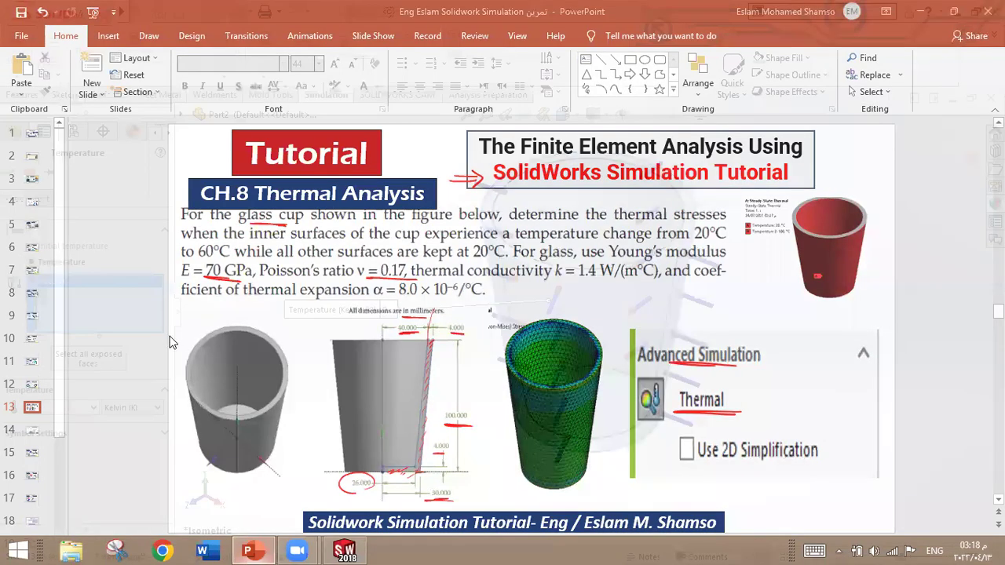
pyautogui.hotkey('alt', 'Tab')
pyautogui.click(134, 408)
# Switch the first temperature load to Celsius and set it to 20 °C.
pyautogui.click(133, 440)
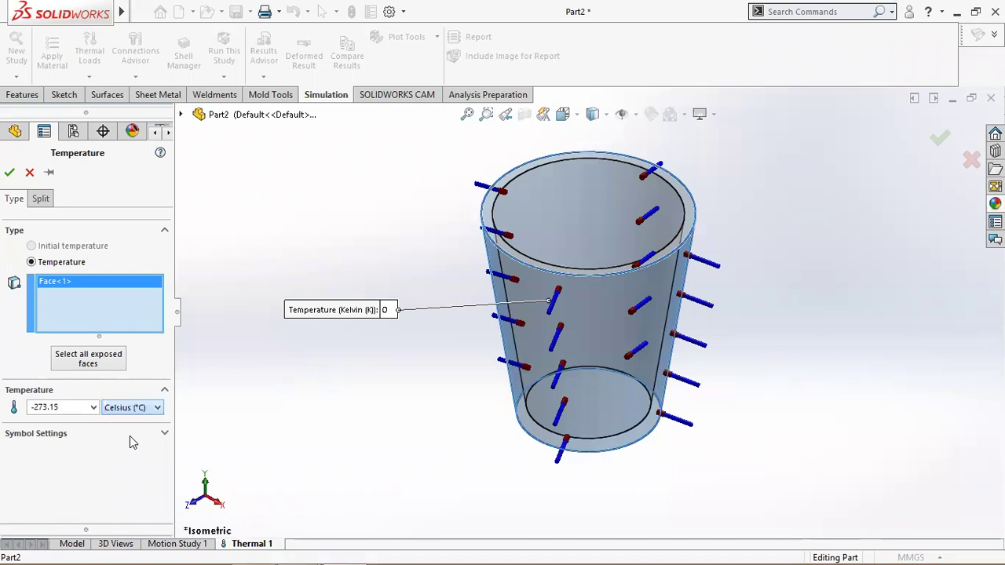
pyautogui.doubleClick(75, 405)
pyautogui.click(74, 406)
pyautogui.press('BackSpace')
pyautogui.press('BackSpace')
pyautogui.press('BackSpace')
pyautogui.press('BackSpace')
pyautogui.press('BackSpace')
pyautogui.press('BackSpace')
pyautogui.press('BackSpace')
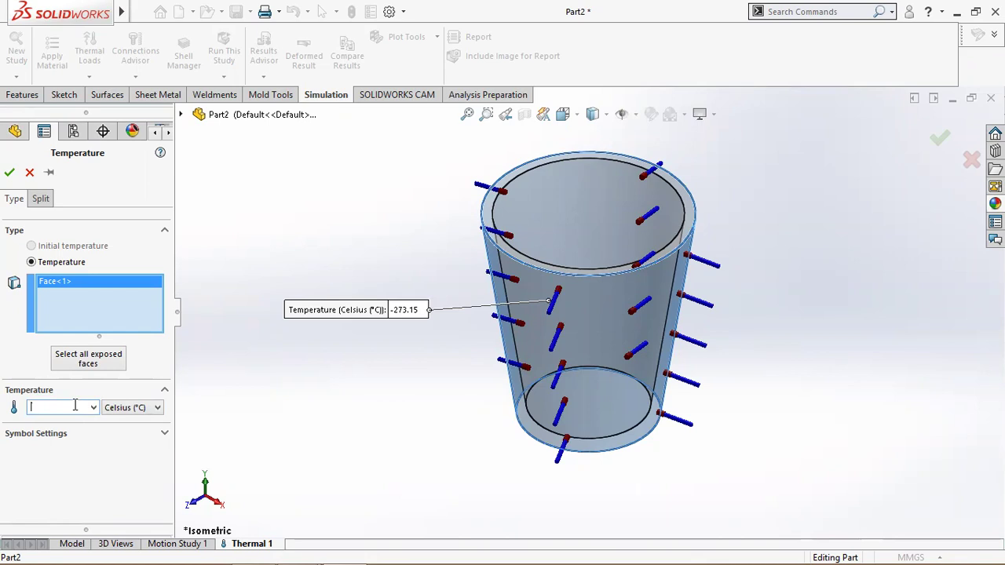
pyautogui.write('2')
pyautogui.write('0')
pyautogui.click(9, 173)
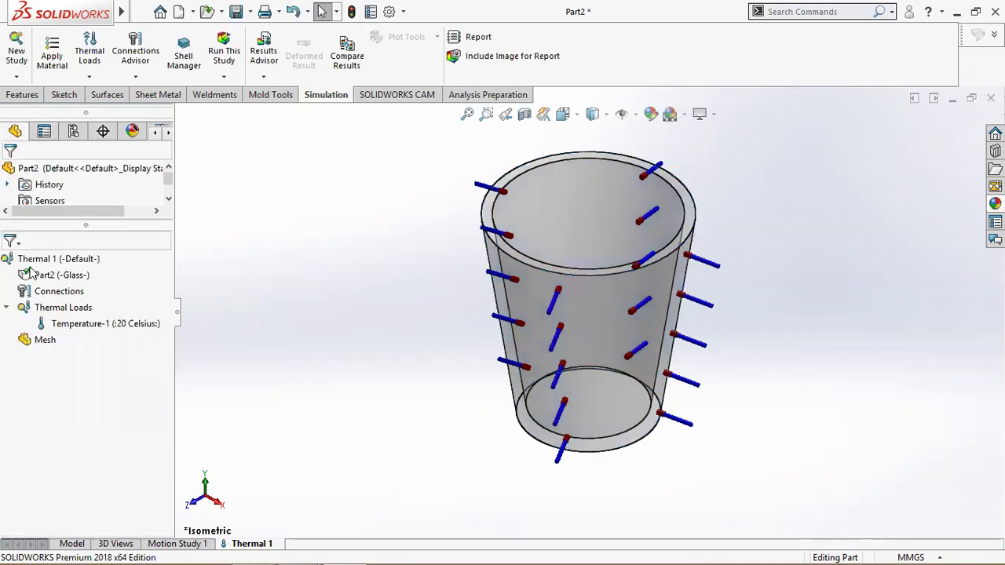
# Add a second Temperature load of 60 °C on the cup's inner face.
pyautogui.rightClick(61, 308)
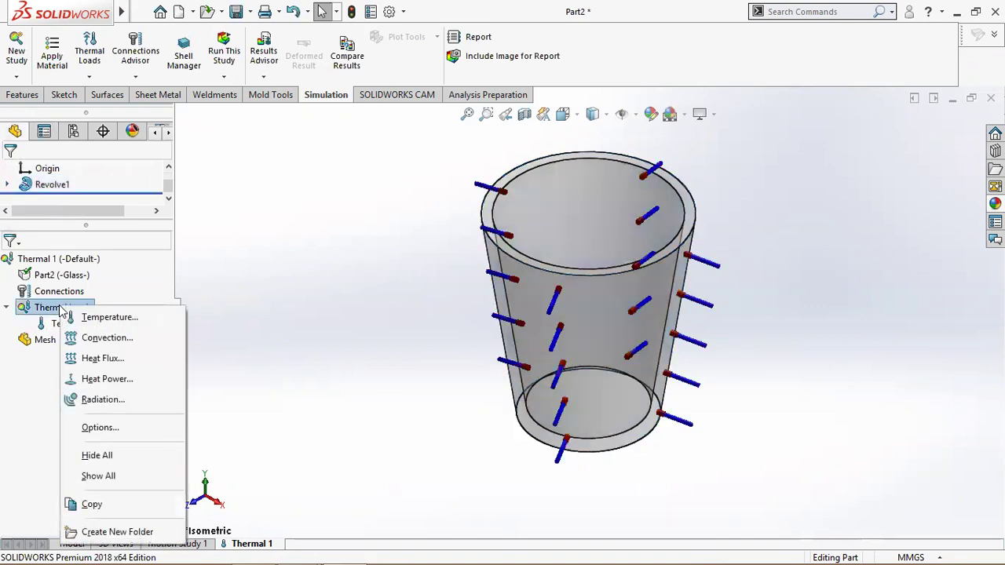
pyautogui.click(103, 317)
pyautogui.click(574, 238)
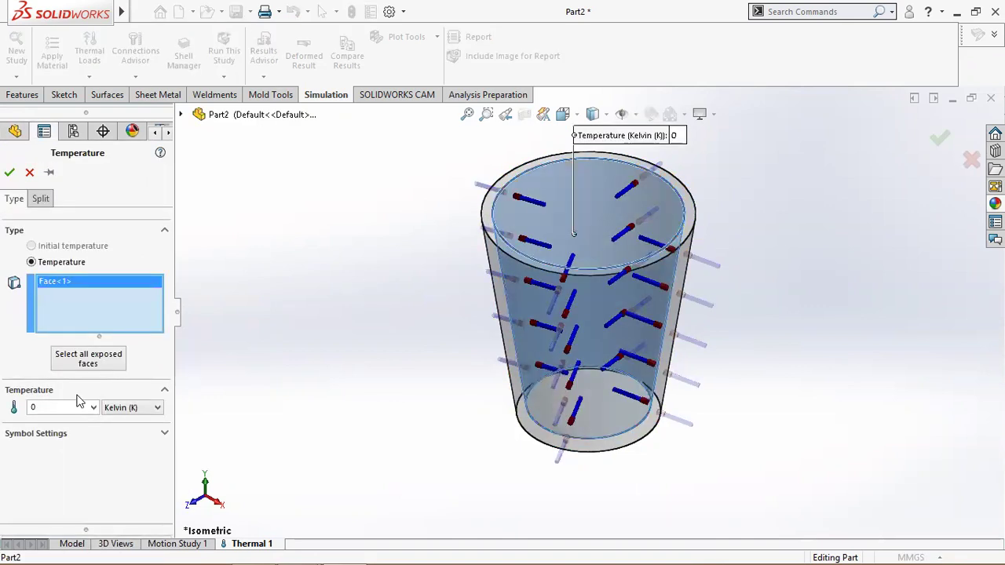
pyautogui.click(117, 407)
pyautogui.click(124, 441)
pyautogui.doubleClick(64, 407)
pyautogui.click(64, 407)
pyautogui.press('BackSpace')
pyautogui.press('BackSpace')
pyautogui.press('BackSpace')
pyautogui.press('BackSpace')
pyautogui.press('BackSpace')
pyautogui.press('BackSpace')
pyautogui.press('BackSpace')
pyautogui.write('60')
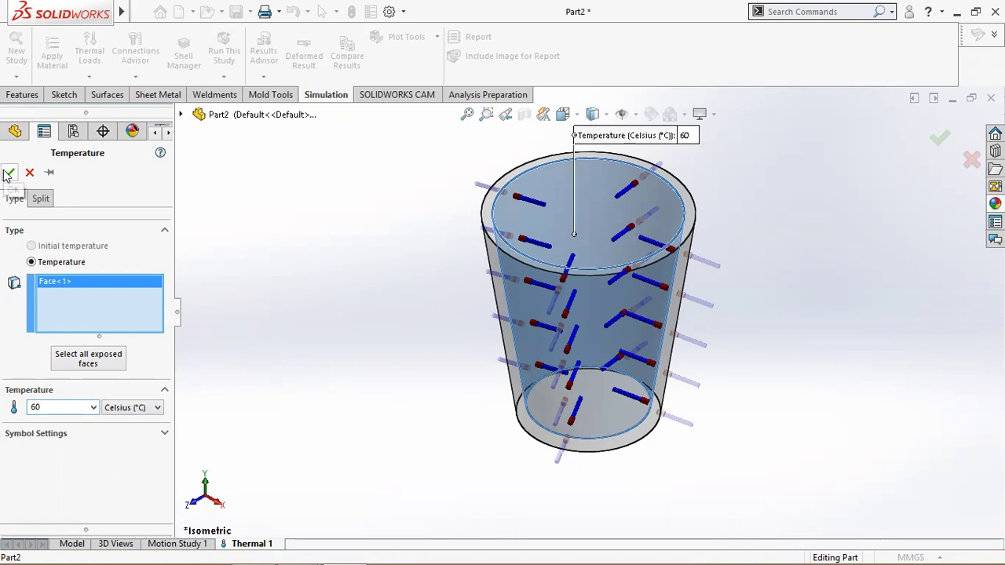
pyautogui.click(8, 174)
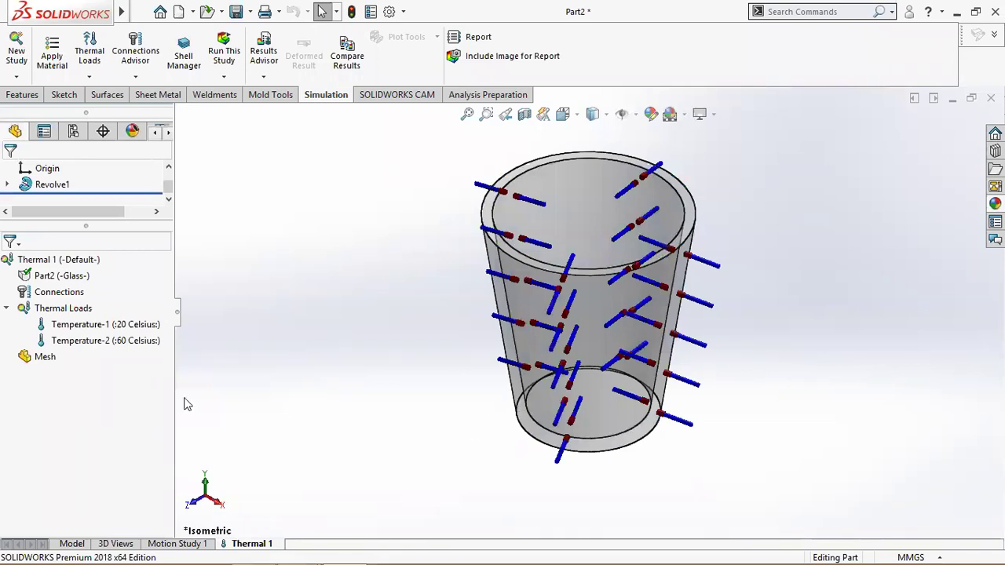
# Mesh the cup at a coarser density and run Thermal 1 for a 293.15–333.15 K plot.
pyautogui.rightClick(48, 361)
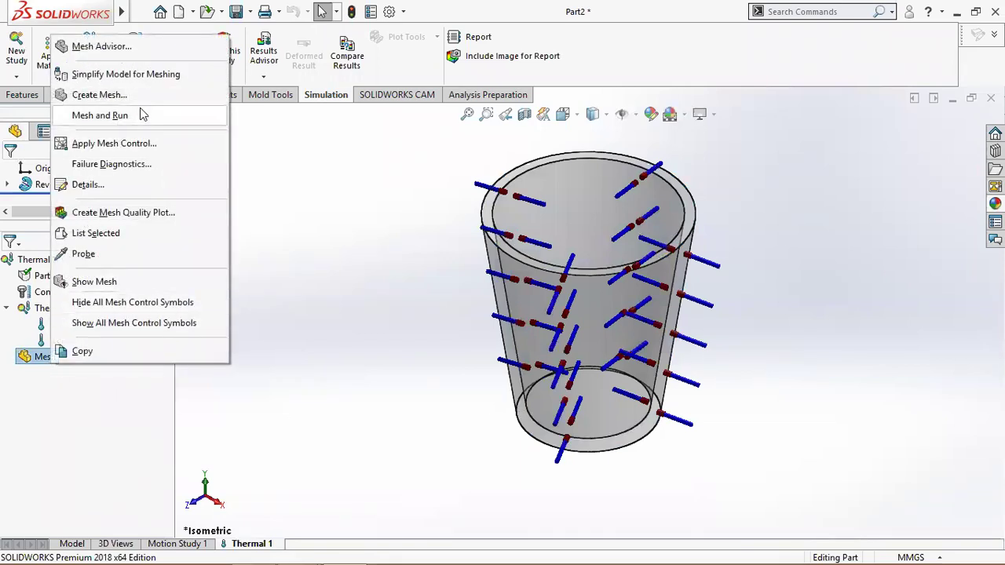
pyautogui.click(98, 94)
pyautogui.moveTo(95, 216)
pyautogui.mouseDown()
pyautogui.moveTo(59, 217)
pyautogui.moveTo(93, 218)
pyautogui.mouseUp()
pyautogui.click(8, 174)
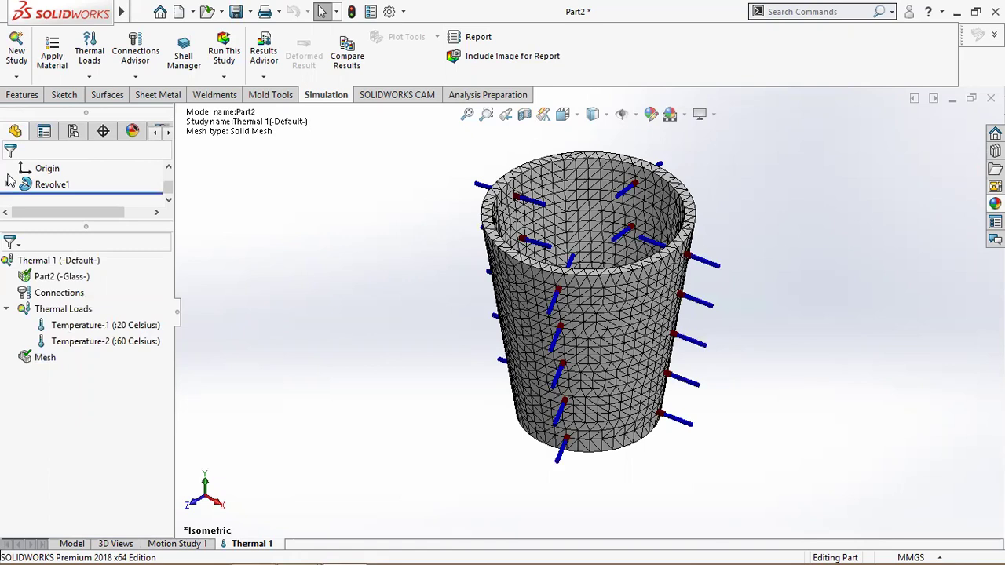
pyautogui.click(31, 358)
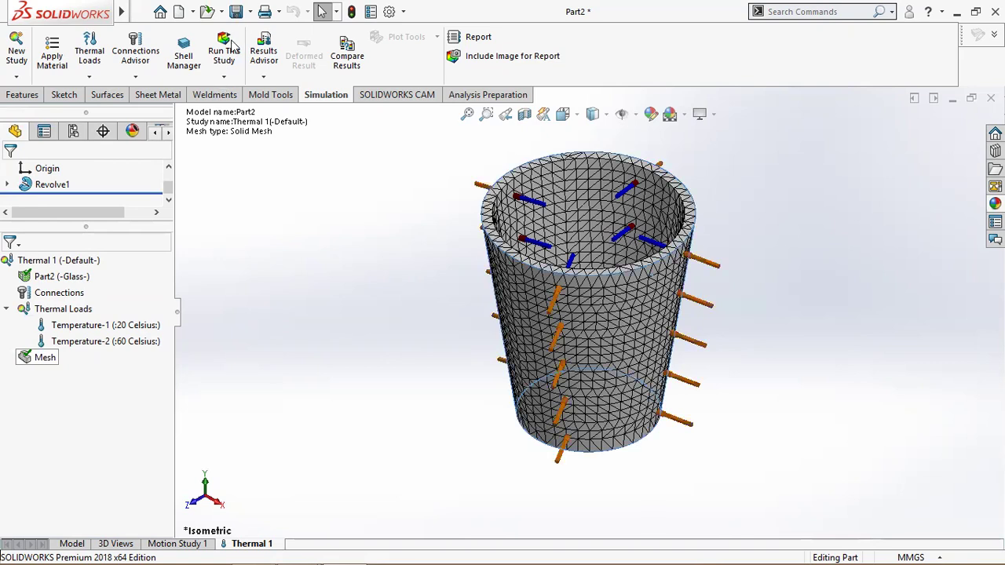
pyautogui.click(233, 47)
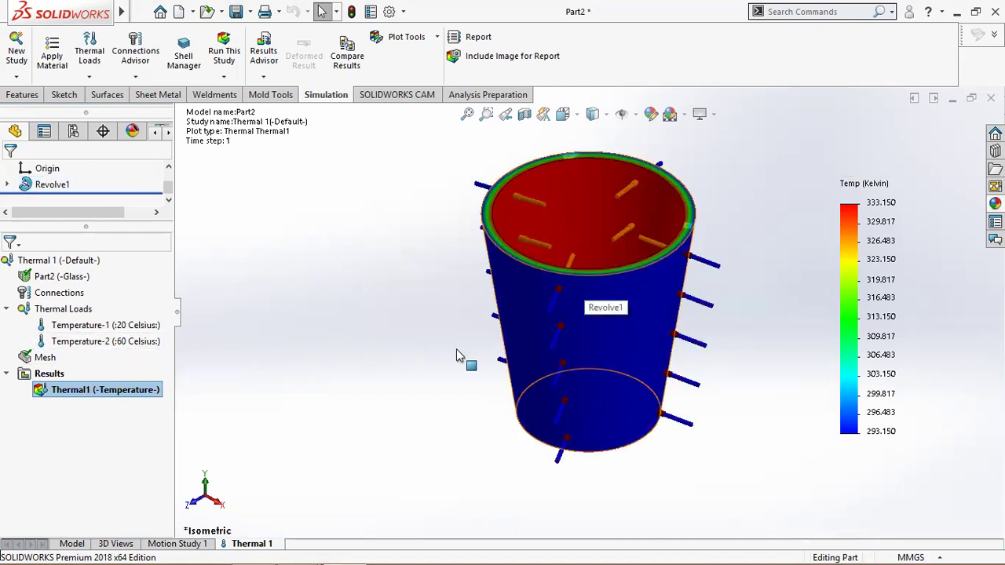
# Edit the Thermal1 plot to read in Celsius with Mesh boundary lines shown.
pyautogui.rightClick(127, 395)
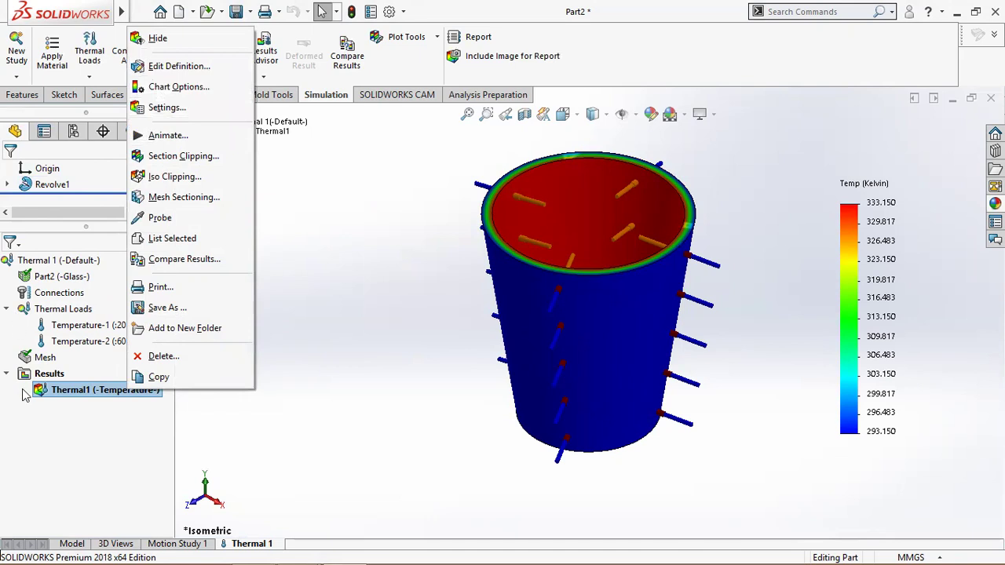
pyautogui.doubleClick(56, 388)
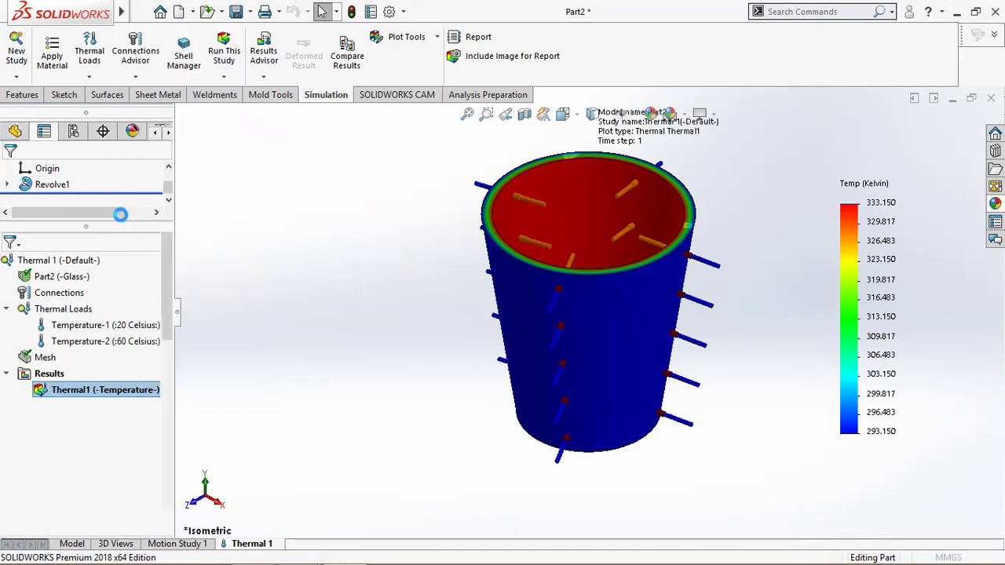
pyautogui.click(96, 202)
pyautogui.click(17, 202)
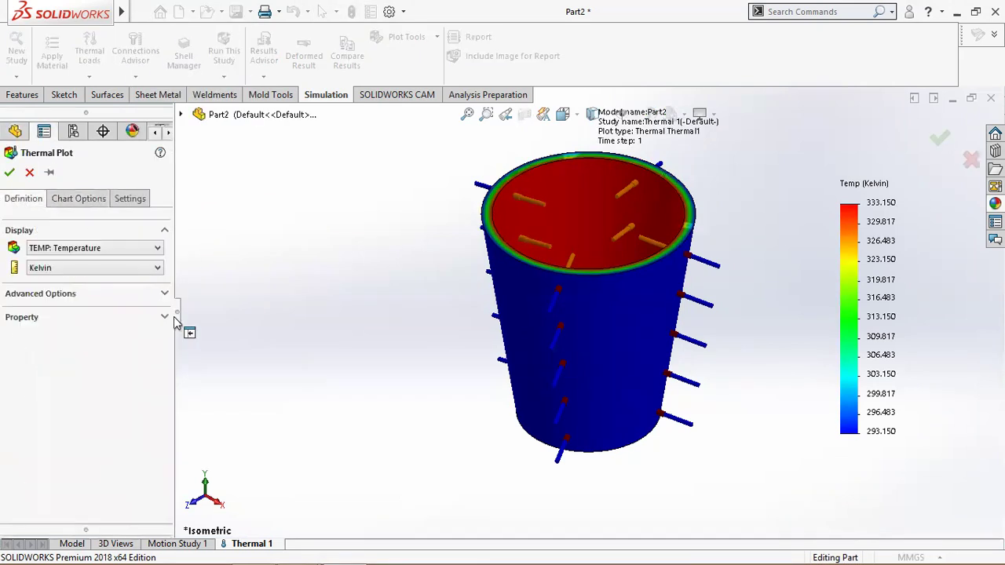
pyautogui.click(150, 272)
pyautogui.click(79, 301)
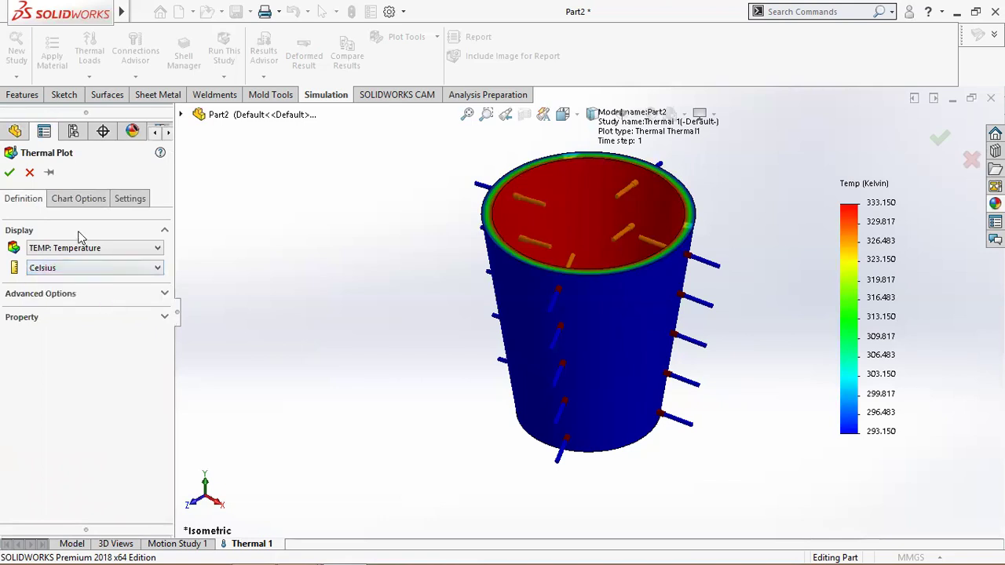
pyautogui.click(79, 198)
pyautogui.click(130, 198)
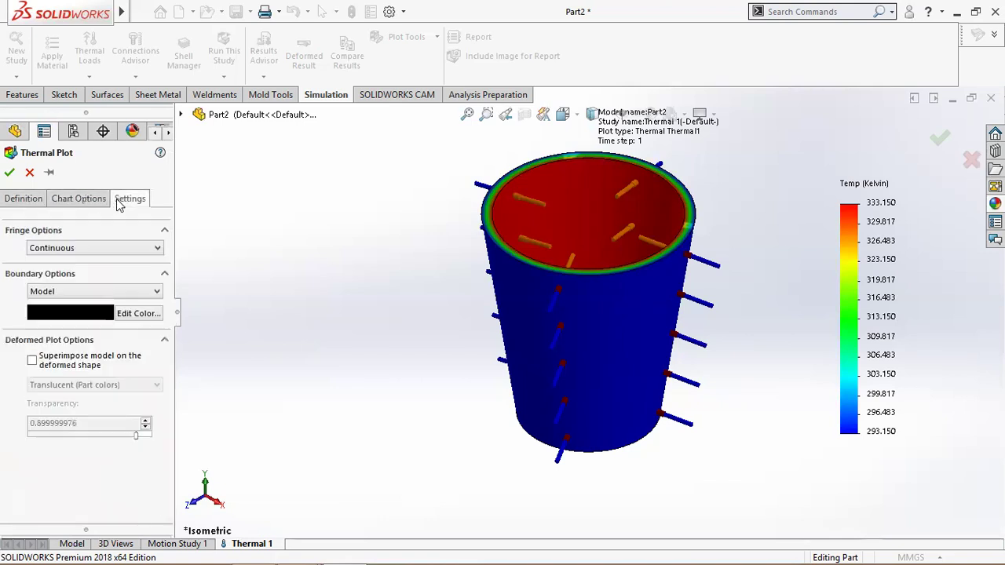
pyautogui.click(92, 291)
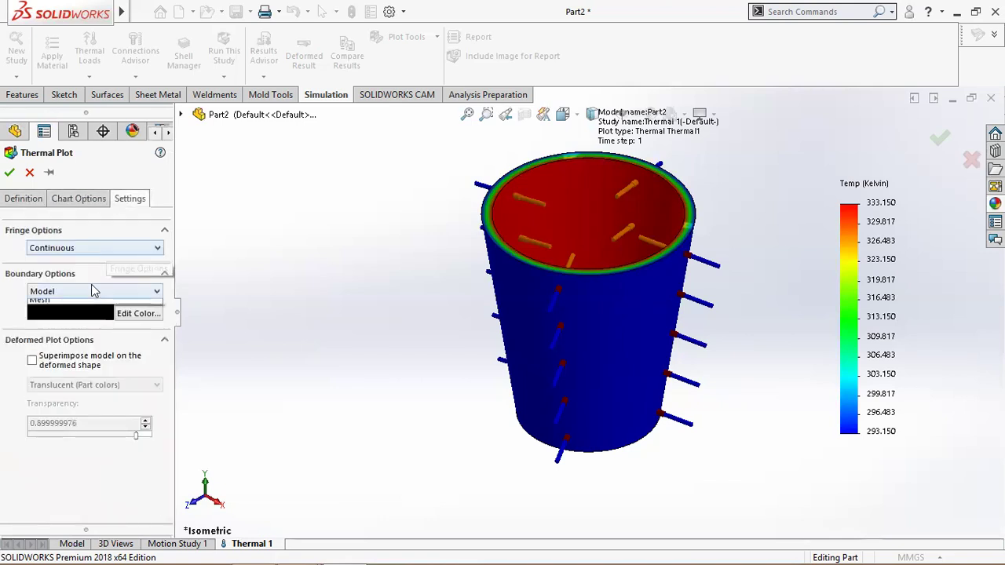
pyautogui.click(77, 324)
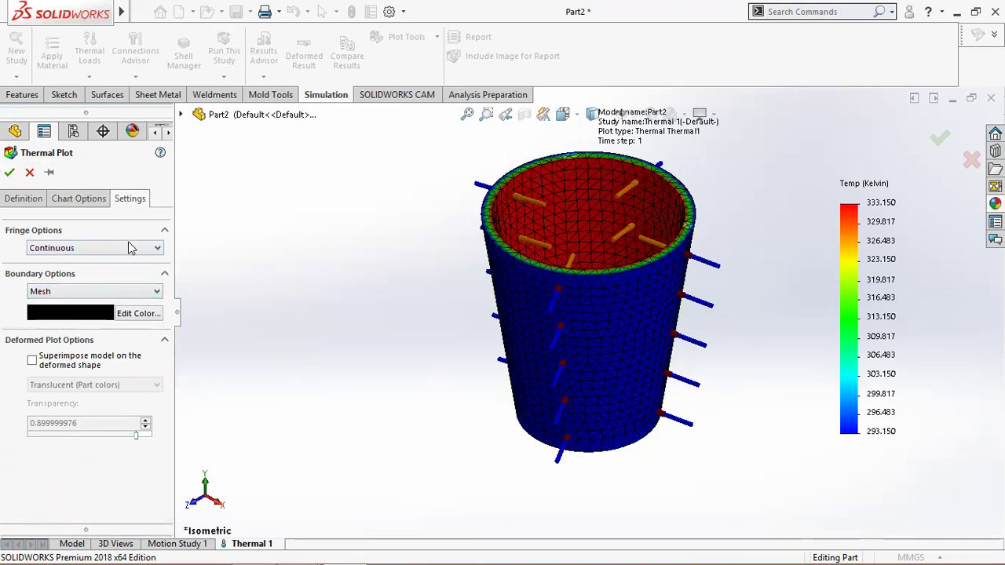
pyautogui.click(31, 174)
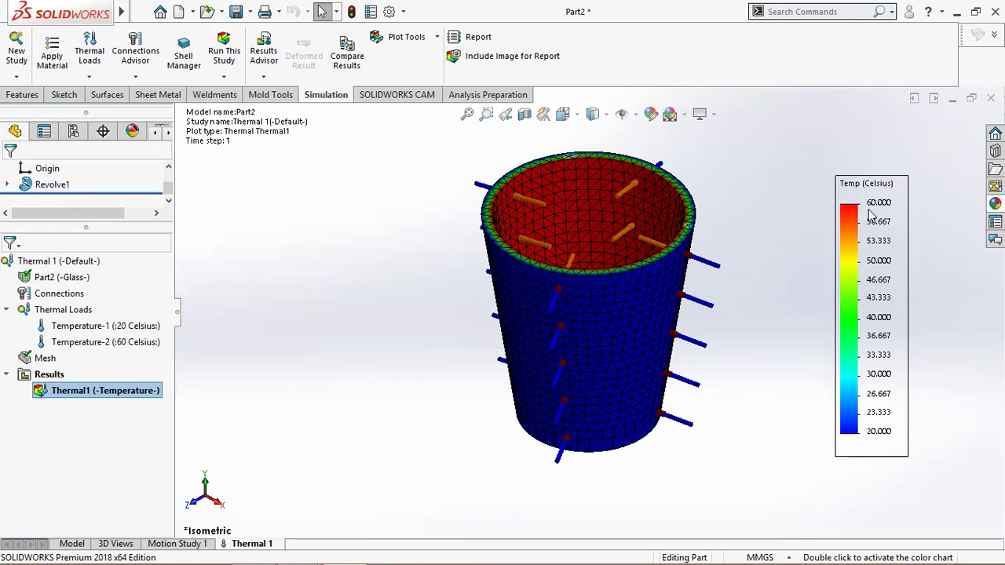
pyautogui.click(570, 118)
pyautogui.click(585, 156)
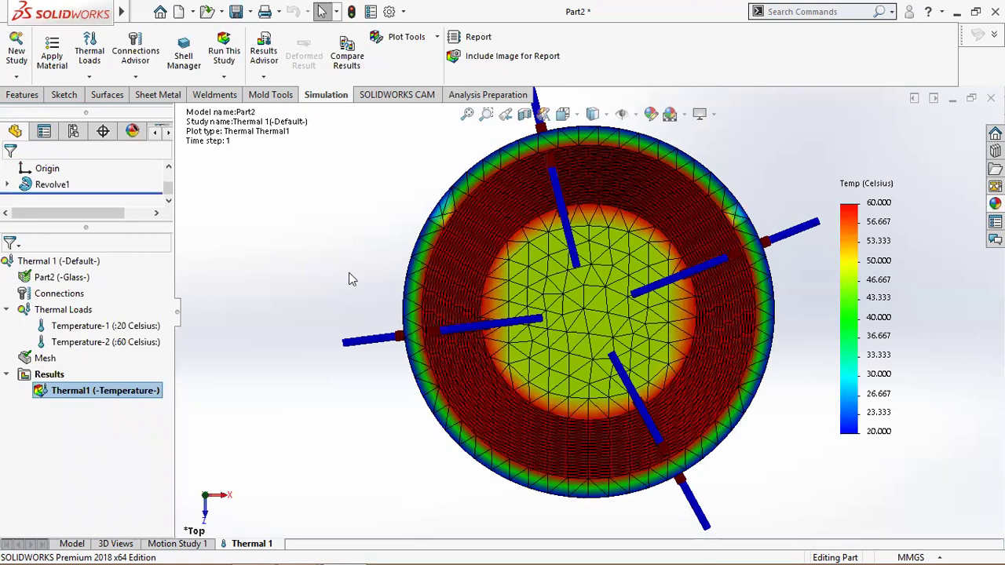
pyautogui.press('z')
pyautogui.scroll(-1, 487, 286)
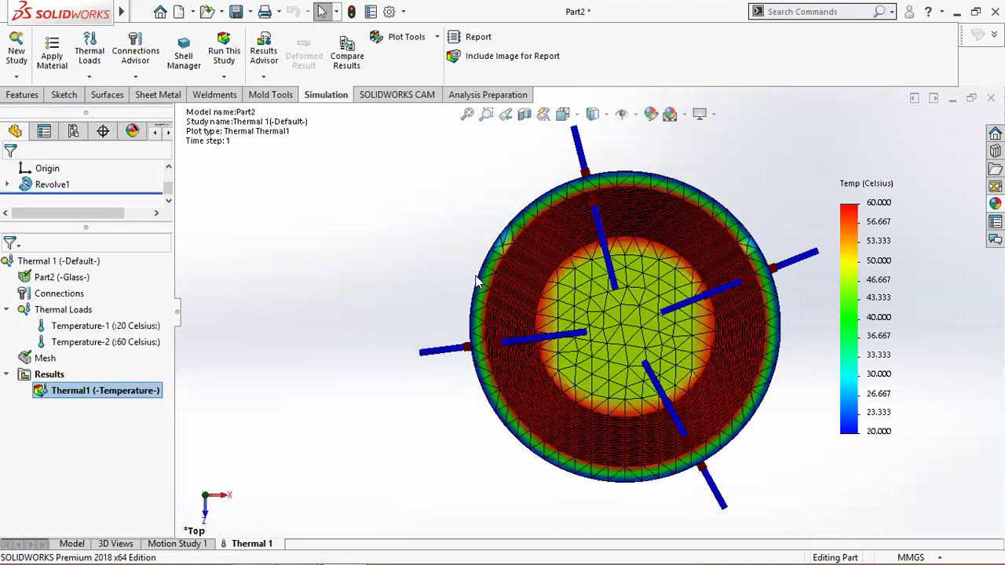
pyautogui.scroll(-1, 484, 282)
pyautogui.scroll(-1, 524, 280)
pyautogui.scroll(-1, 572, 299)
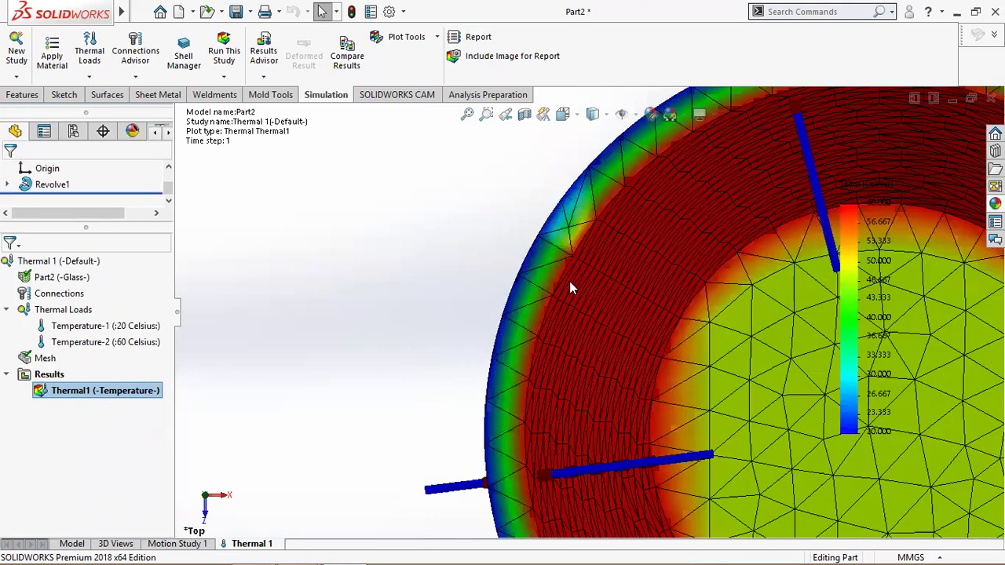
pyautogui.scroll(-1, 603, 223)
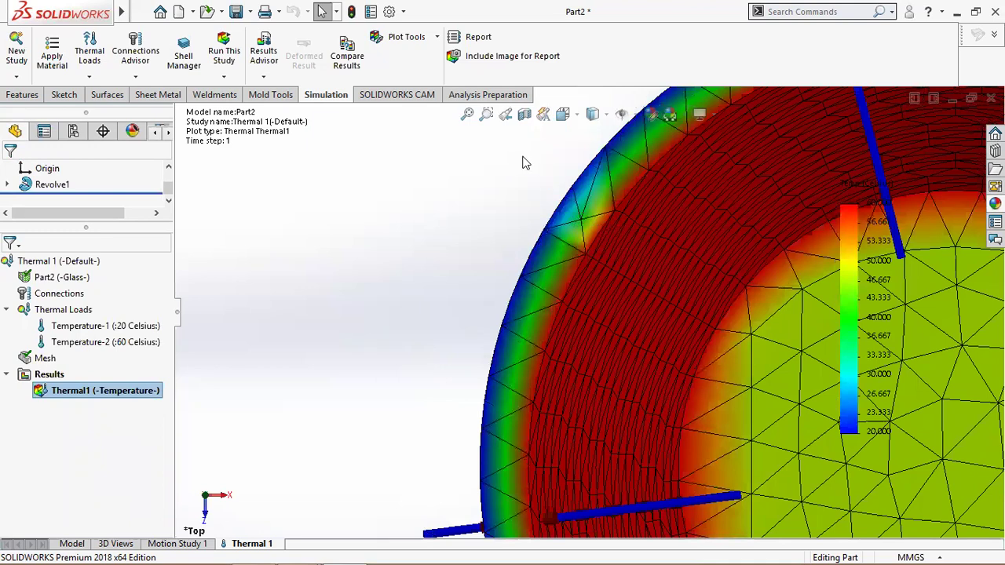
pyautogui.click(562, 115)
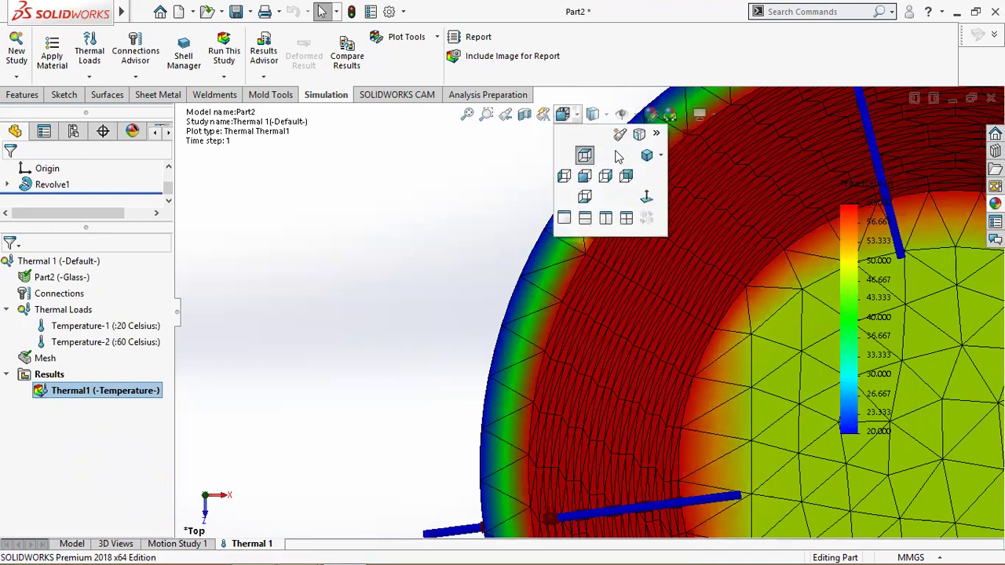
pyautogui.click(646, 155)
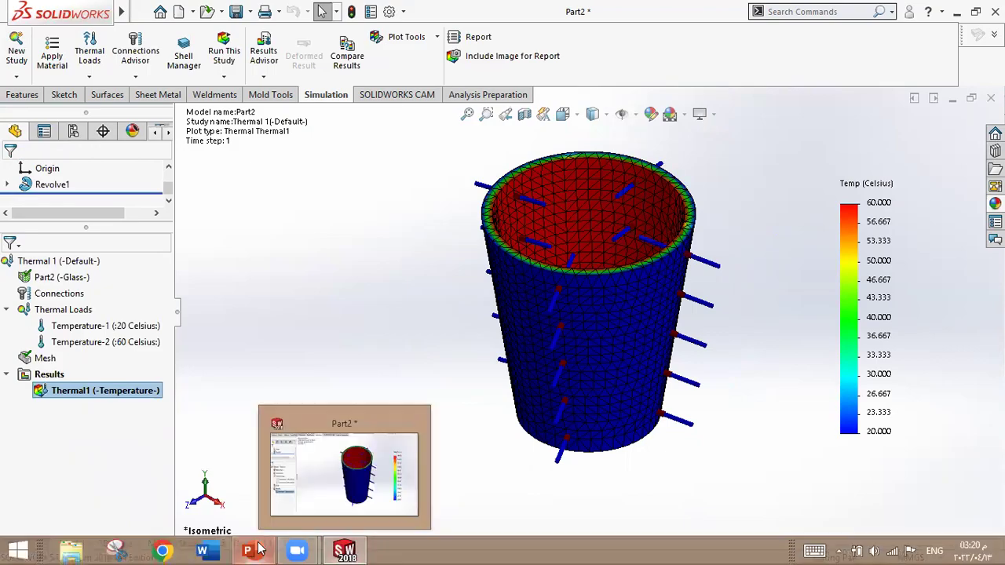
# Look at the problem slide, then return to the Thermal1 results in SOLIDWORKS.
pyautogui.click(256, 550)
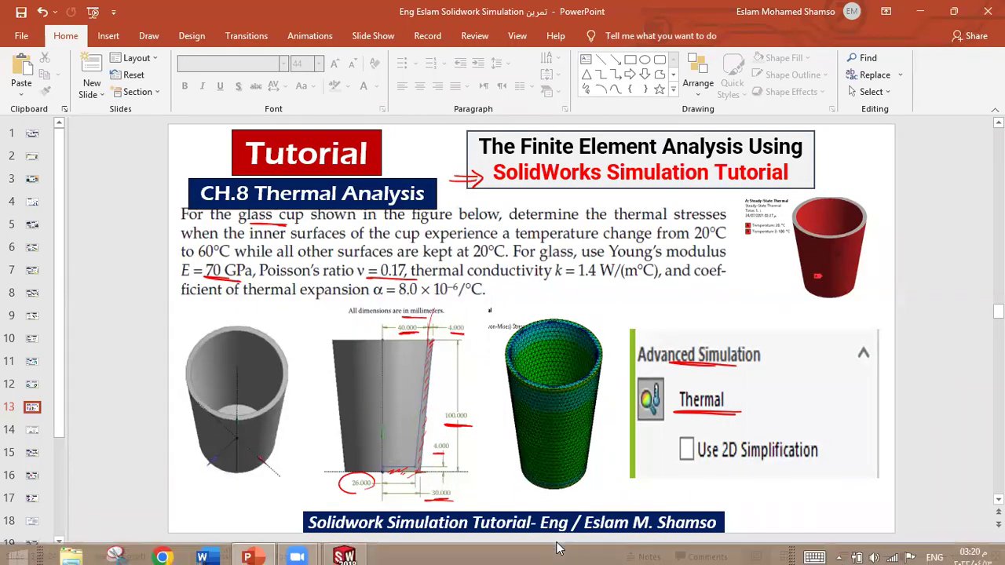
pyautogui.click(345, 550)
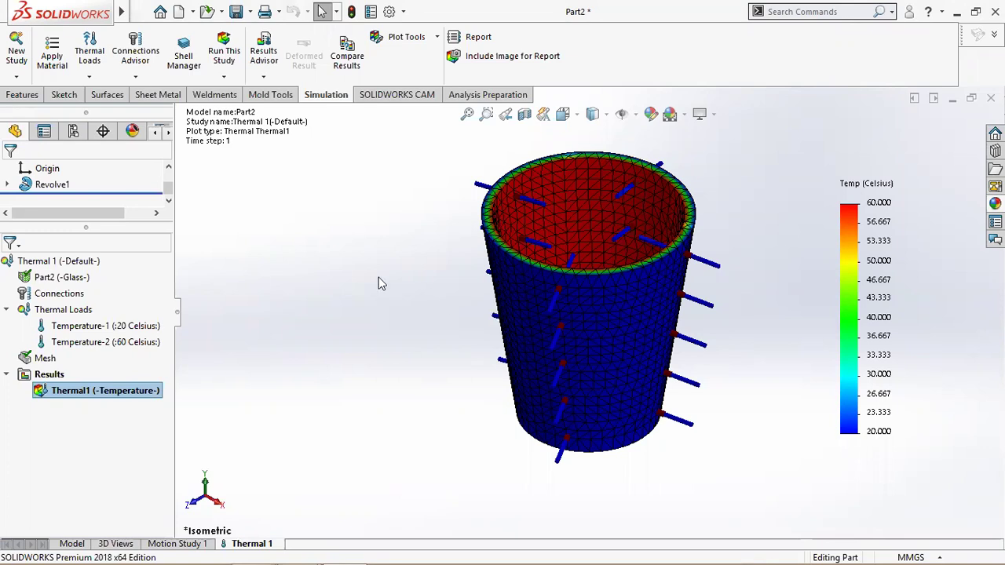
# Create a new Static study, Static 1, under General Simulation.
pyautogui.click(15, 76)
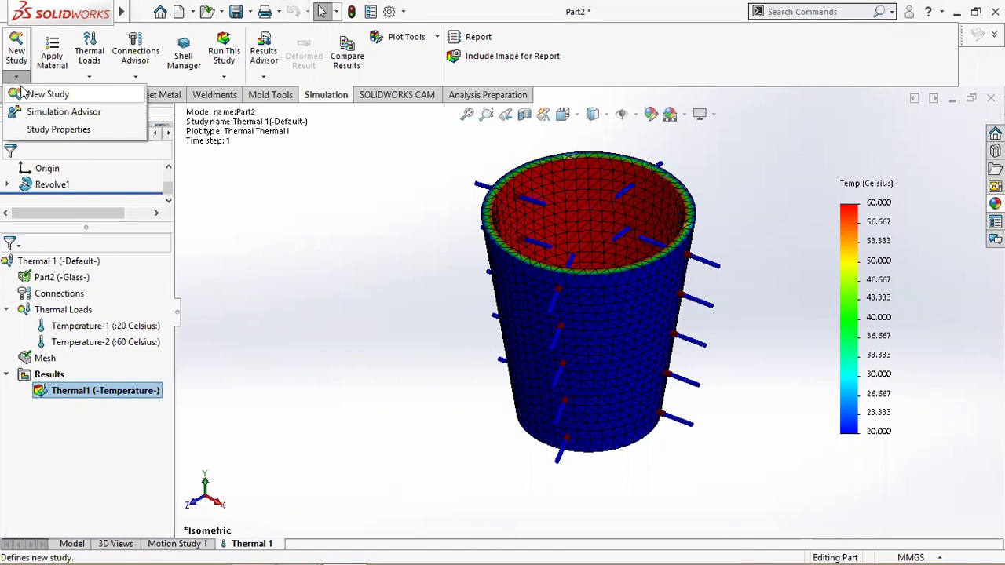
pyautogui.click(24, 93)
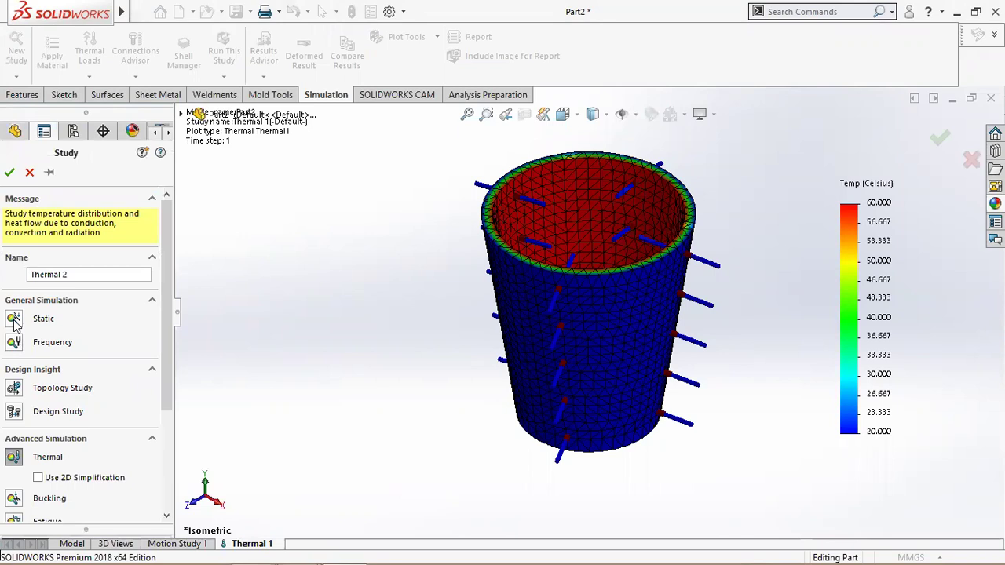
pyautogui.click(14, 320)
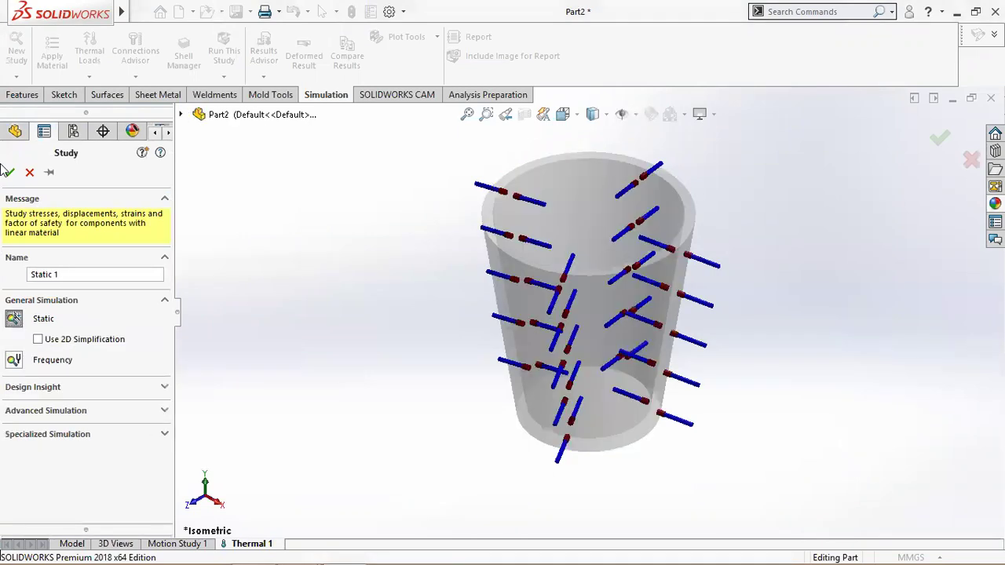
pyautogui.click(8, 172)
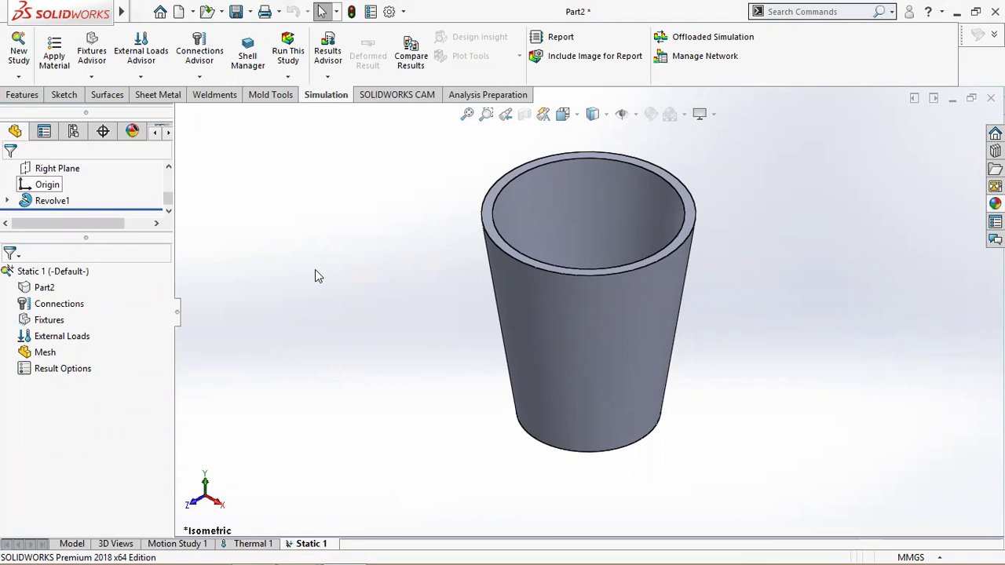
# Try assigning Glass from Other Non-metals and dismiss the missing-strength warning.
pyautogui.rightClick(44, 287)
pyautogui.moveTo(108, 282)
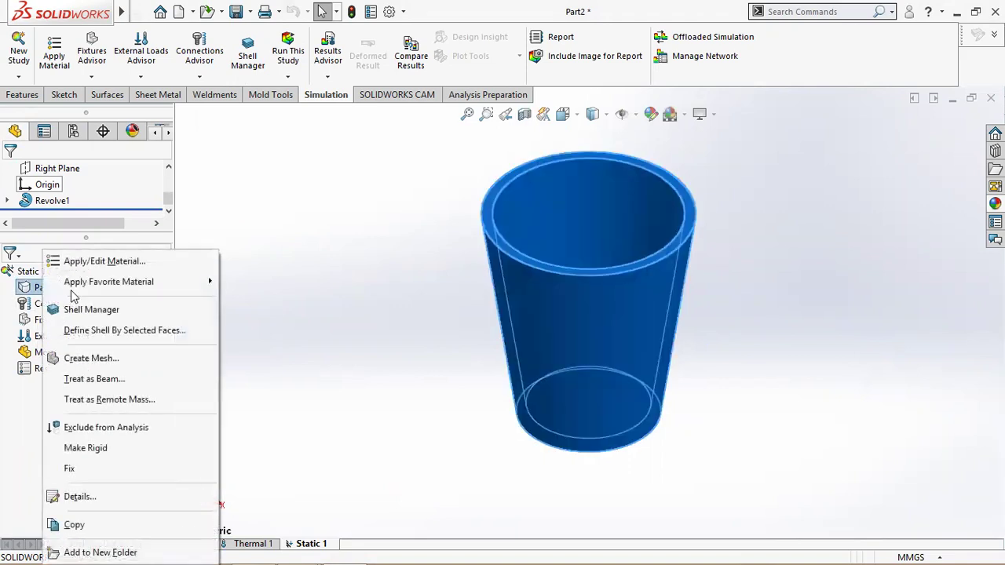
pyautogui.click(145, 263)
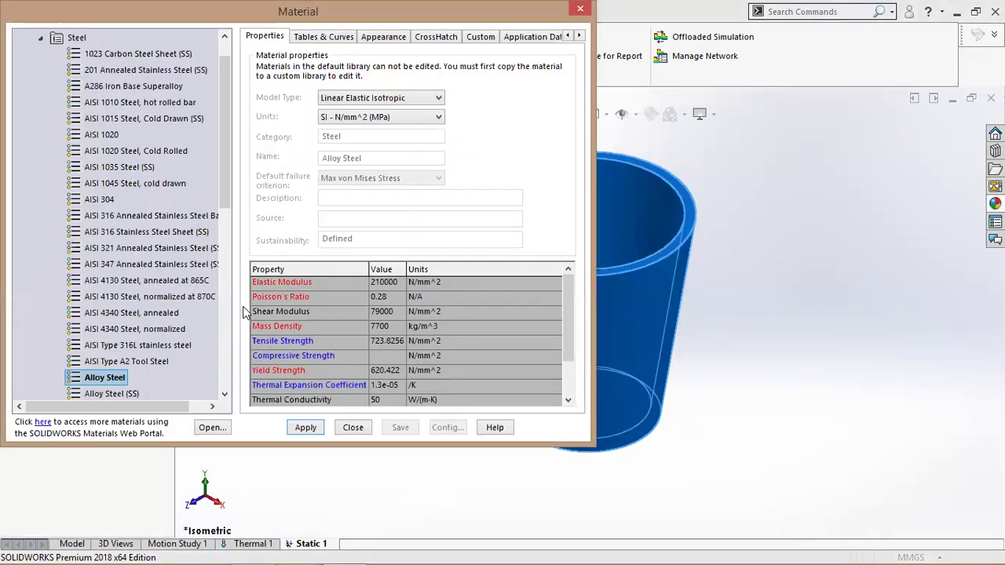
pyautogui.scroll(-3, 234, 238)
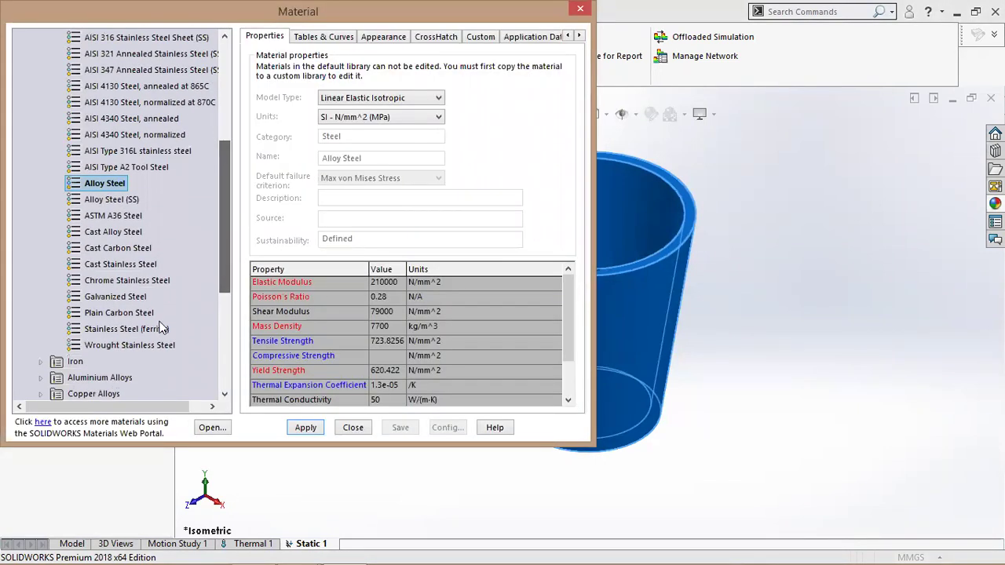
pyautogui.scroll(-3, 228, 274)
pyautogui.scroll(-1, 225, 307)
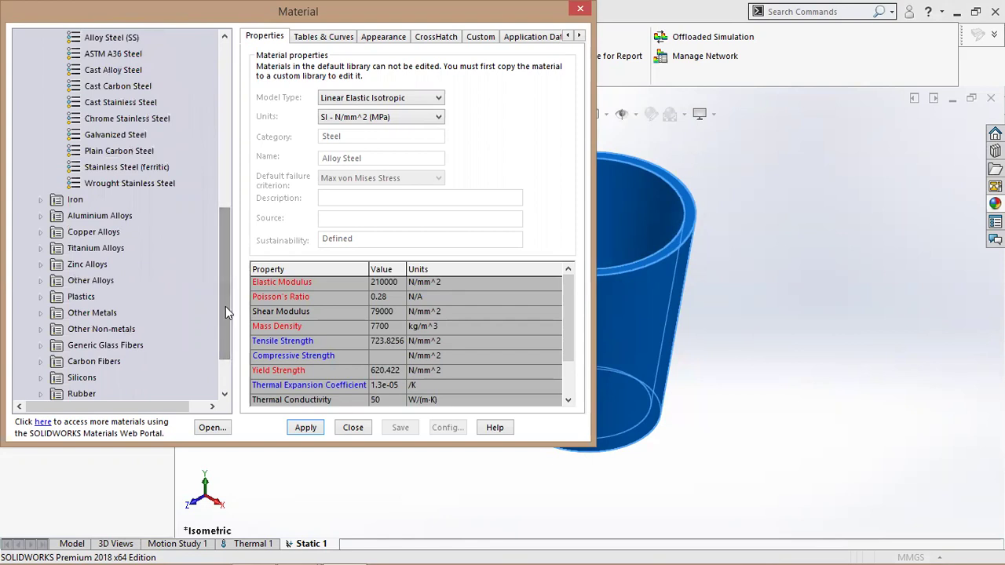
pyautogui.click(44, 330)
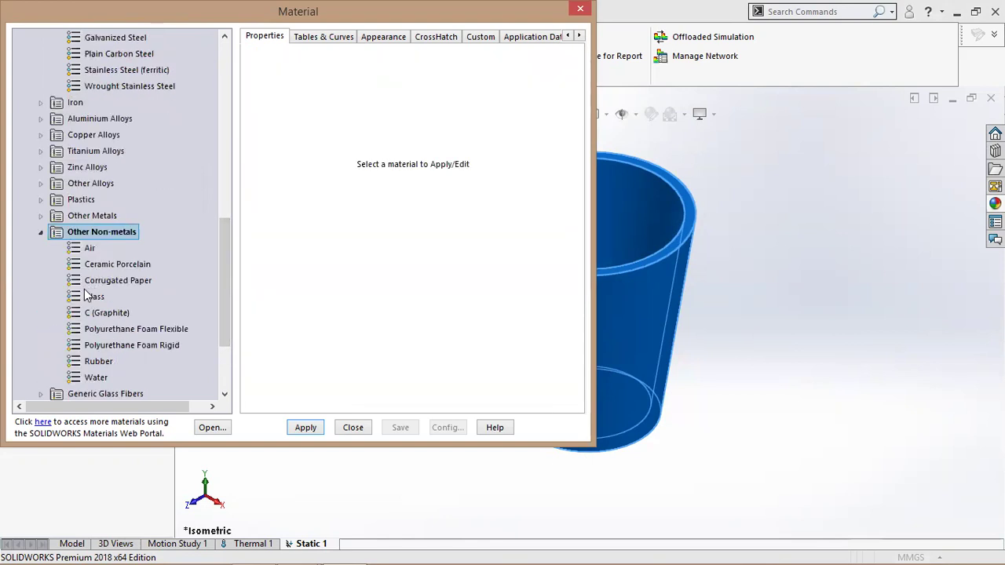
pyautogui.click(88, 296)
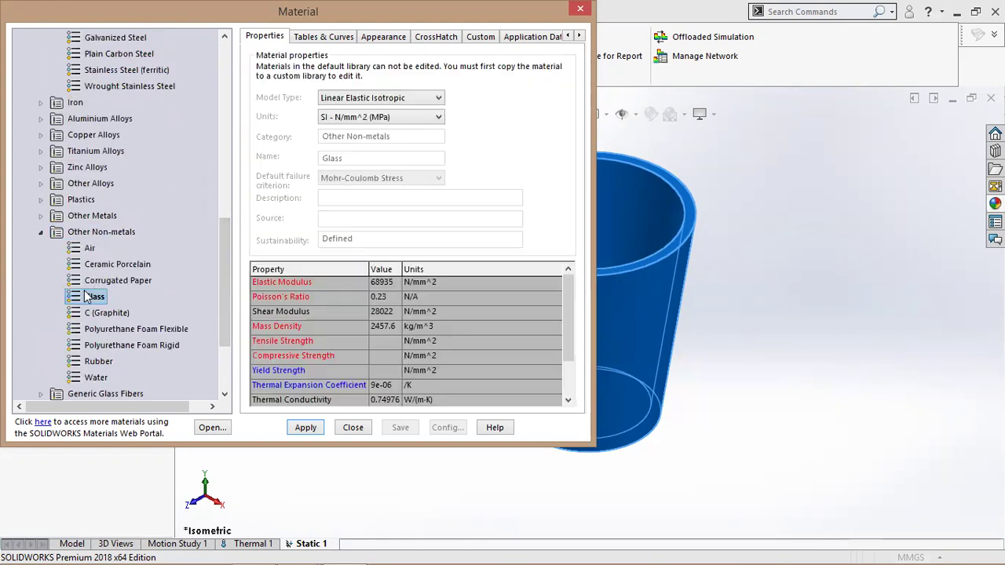
pyautogui.click(312, 429)
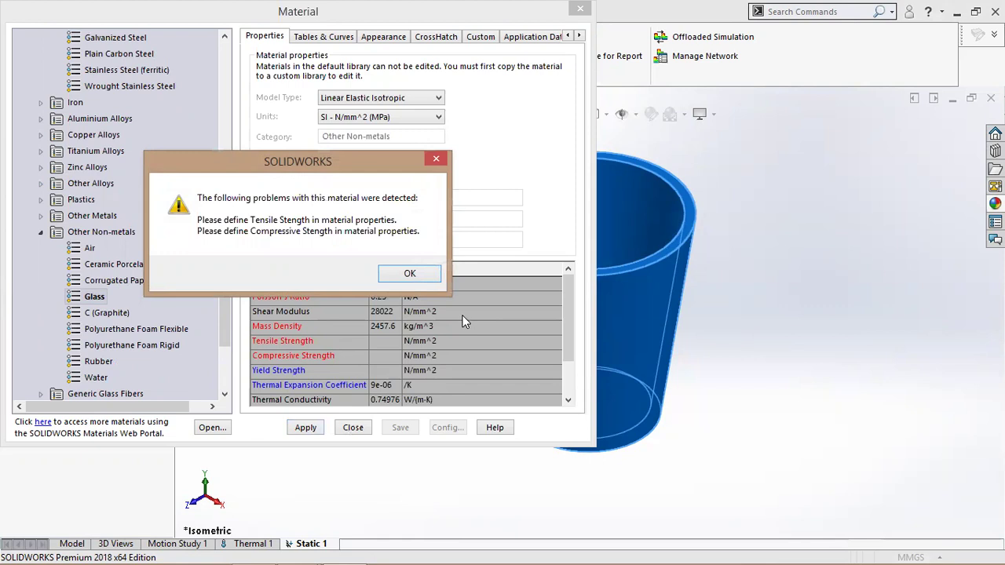
pyautogui.click(410, 273)
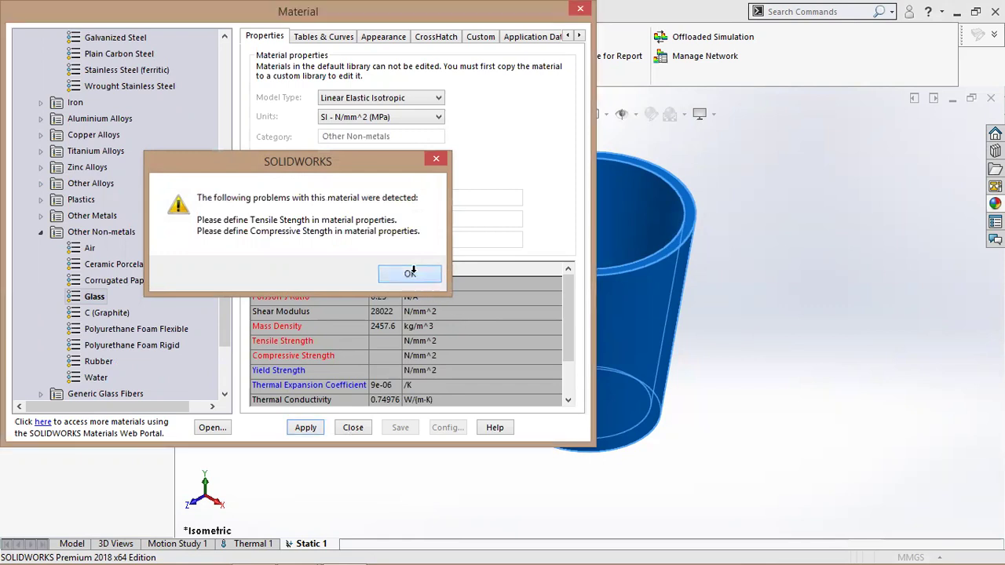
# Close the material library and assign Copper as a favourite material.
pyautogui.scroll(-1, 571, 336)
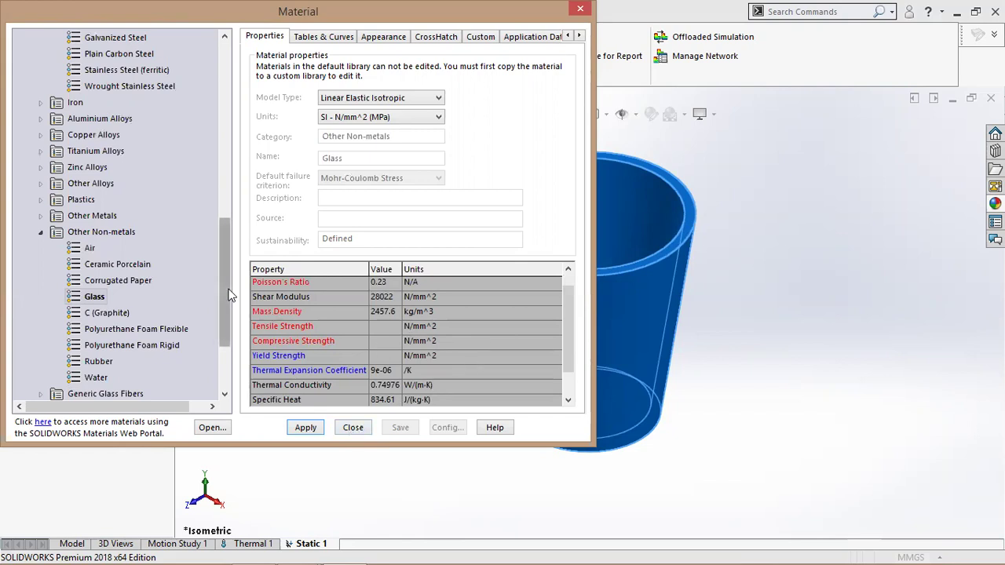
pyautogui.moveTo(230, 295); pyautogui.dragTo(224, 337)
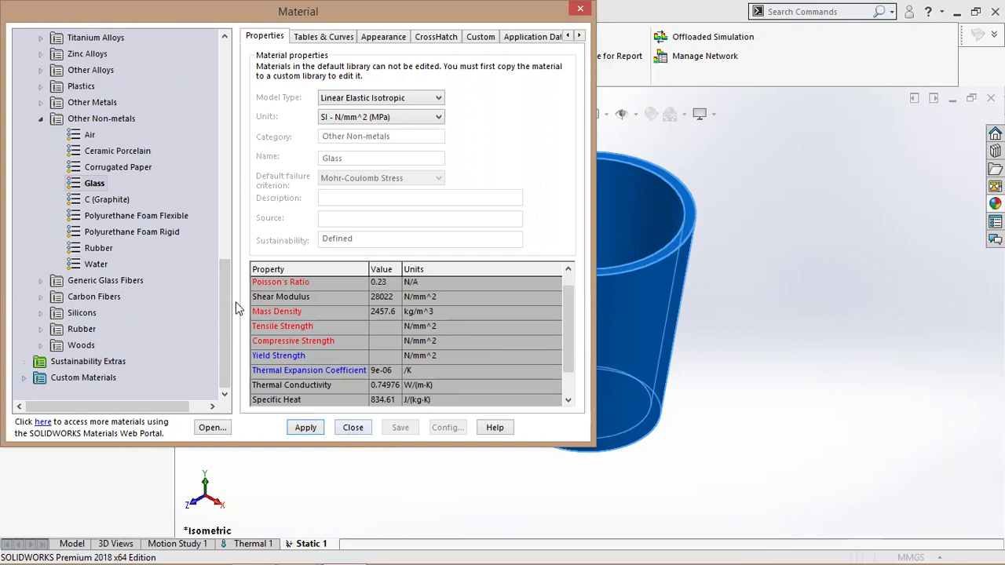
pyautogui.moveTo(222, 294); pyautogui.dragTo(225, 259)
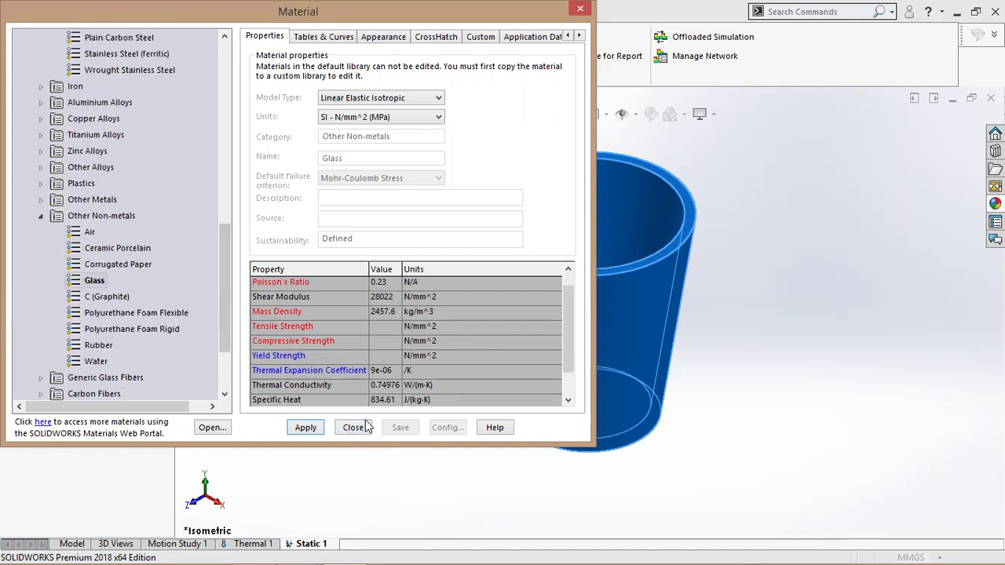
pyautogui.click(366, 428)
pyautogui.rightClick(40, 288)
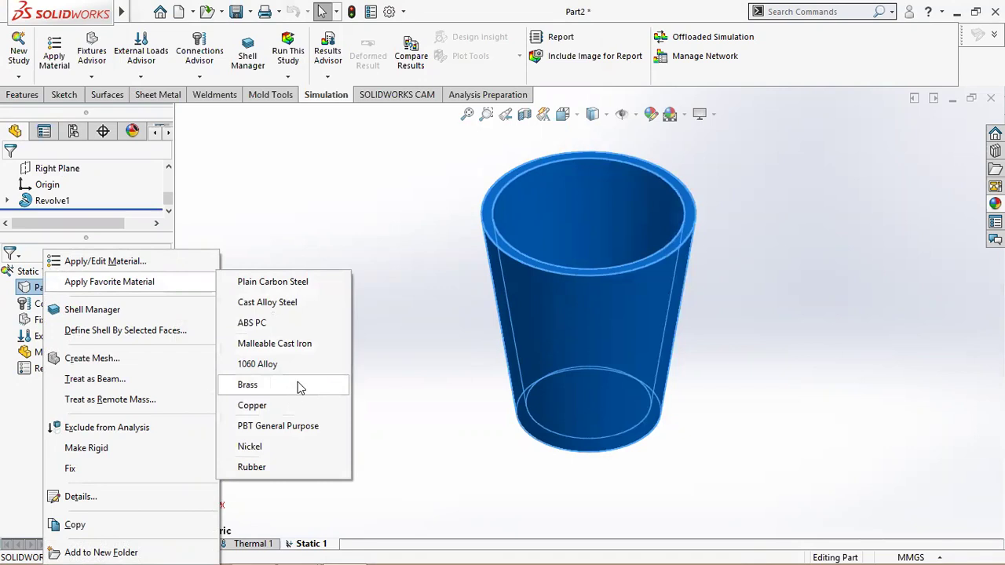
pyautogui.click(267, 408)
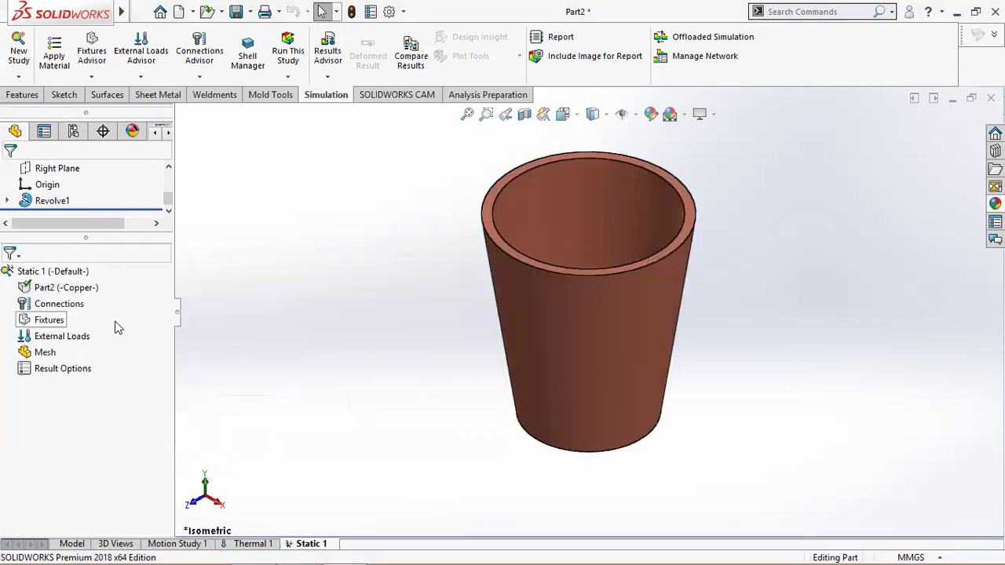
# Start a restraint on the cup's bottom face, explore its advanced options, then cancel it.
pyautogui.rightClick(58, 323)
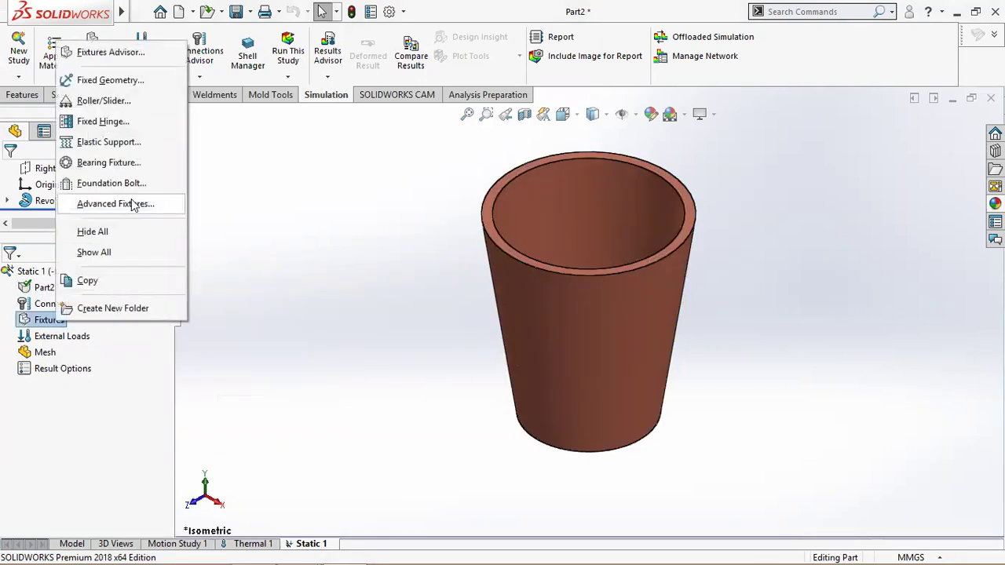
pyautogui.click(123, 87)
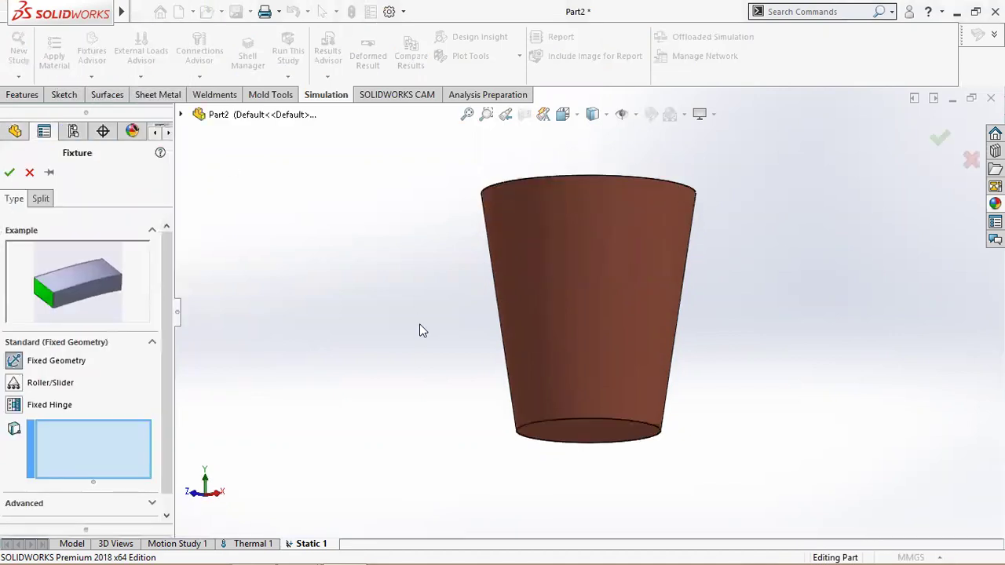
pyautogui.click(572, 399)
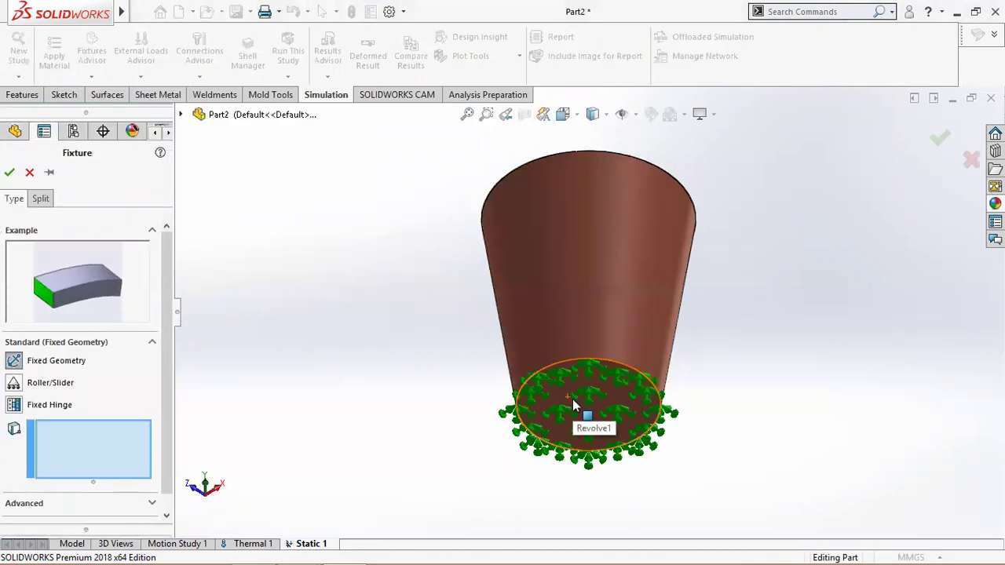
pyautogui.click(572, 399)
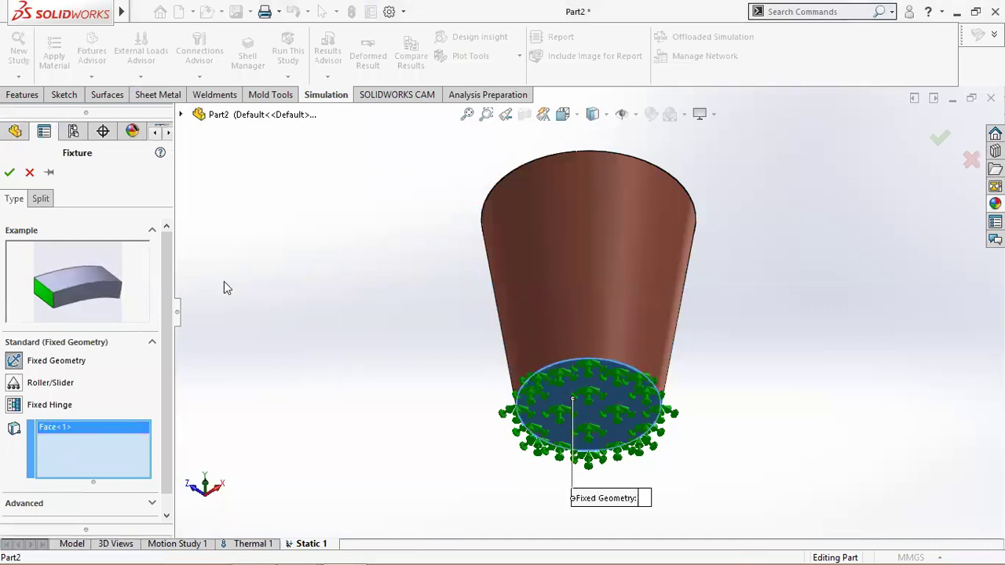
pyautogui.scroll(-1, 174, 298)
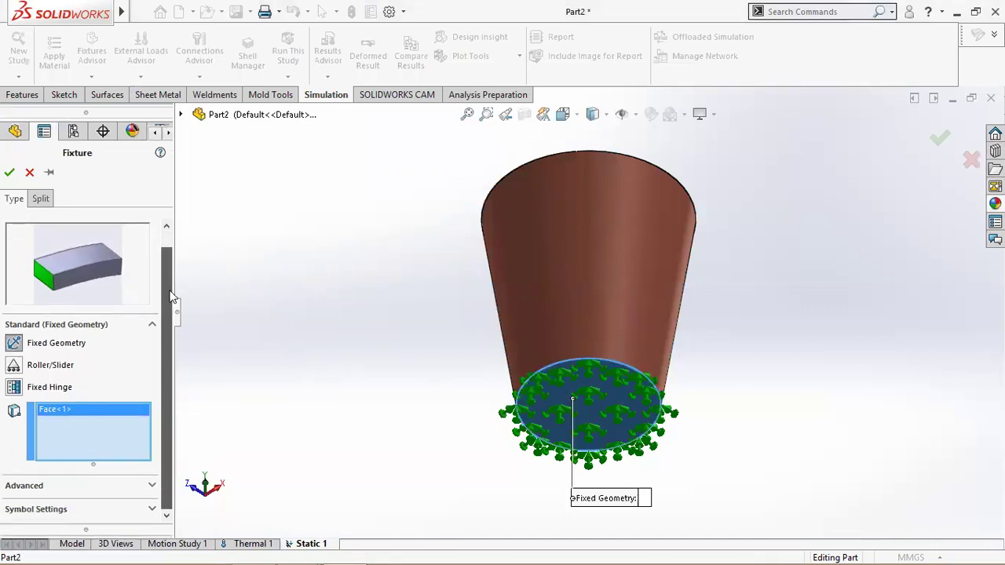
pyautogui.click(25, 367)
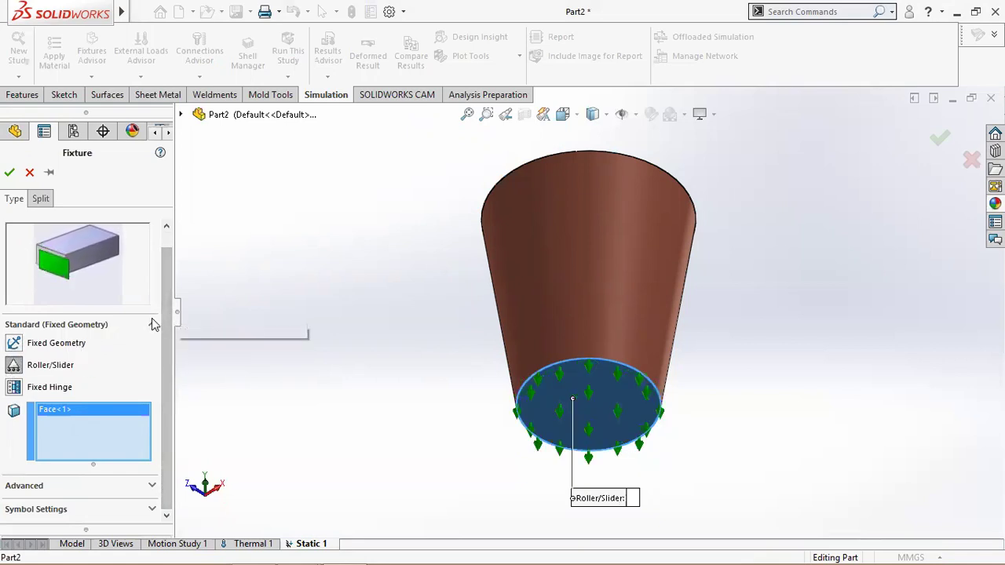
pyautogui.click(153, 485)
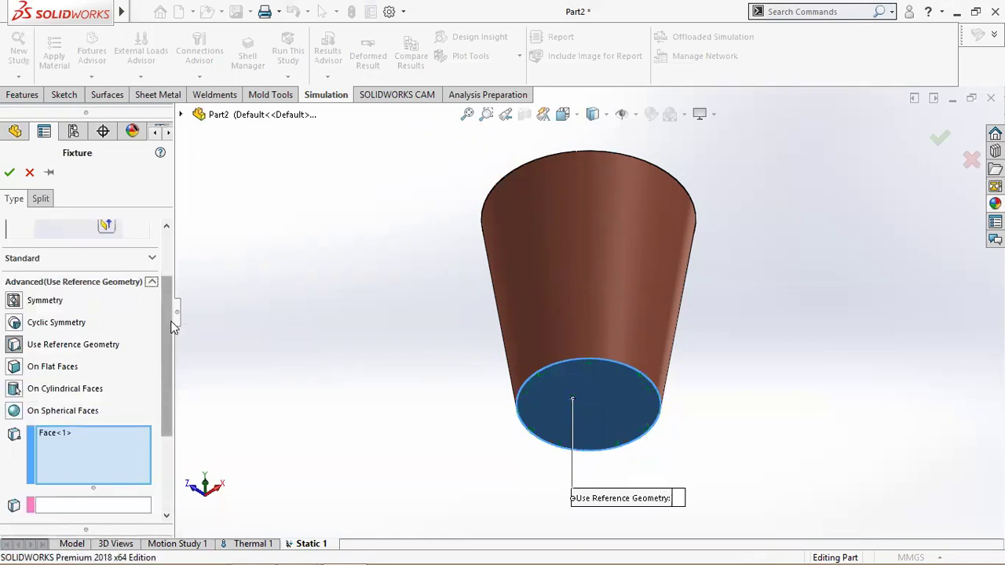
pyautogui.scroll(-2, 168, 322)
pyautogui.scroll(-1, 162, 368)
pyautogui.scroll(3, 163, 306)
pyautogui.scroll(4, 163, 307)
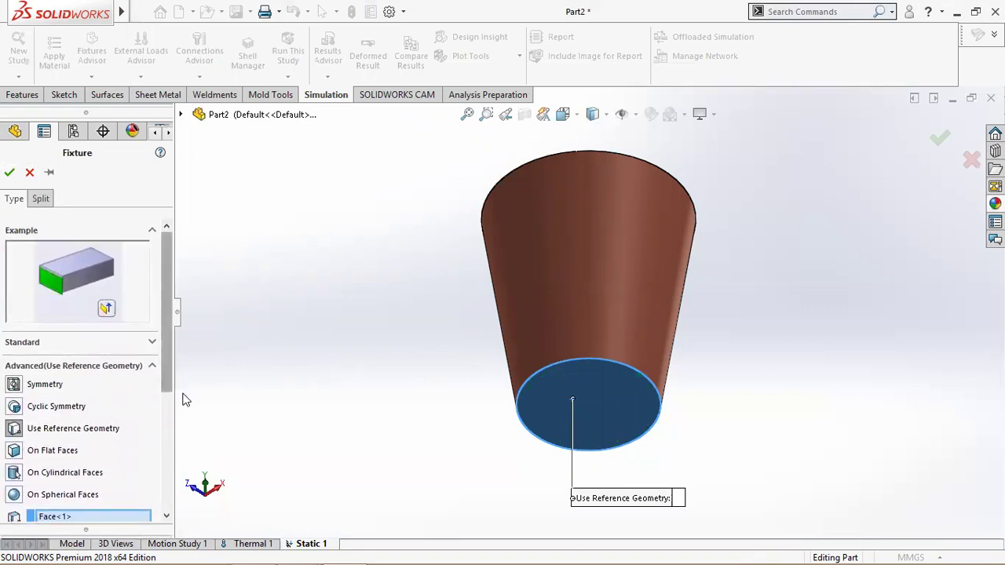
pyautogui.click(153, 367)
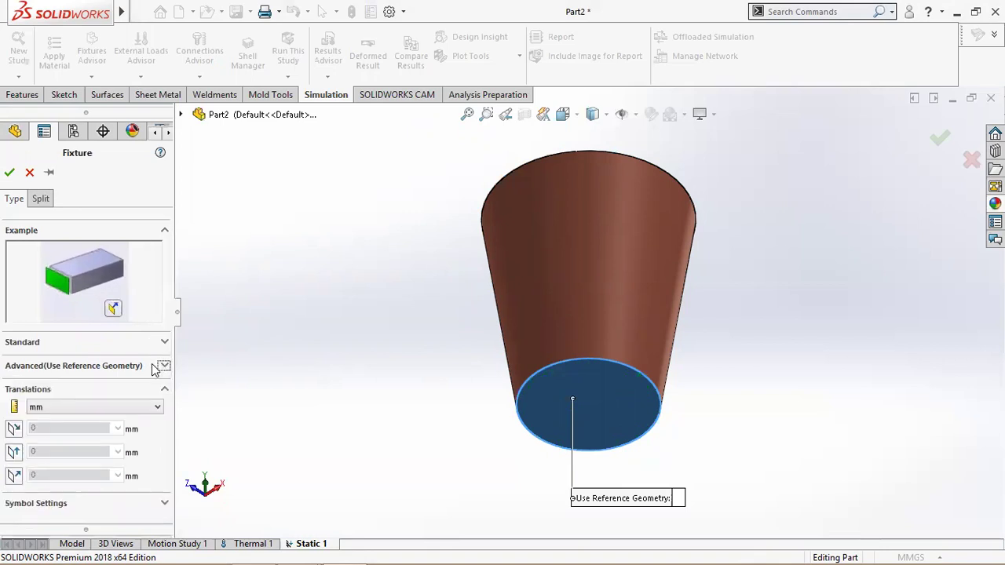
pyautogui.click(30, 172)
# Fix the cup's bottom face with Fixed Geometry and view the cup isometrically.
pyautogui.rightClick(43, 334)
pyautogui.rightClick(45, 322)
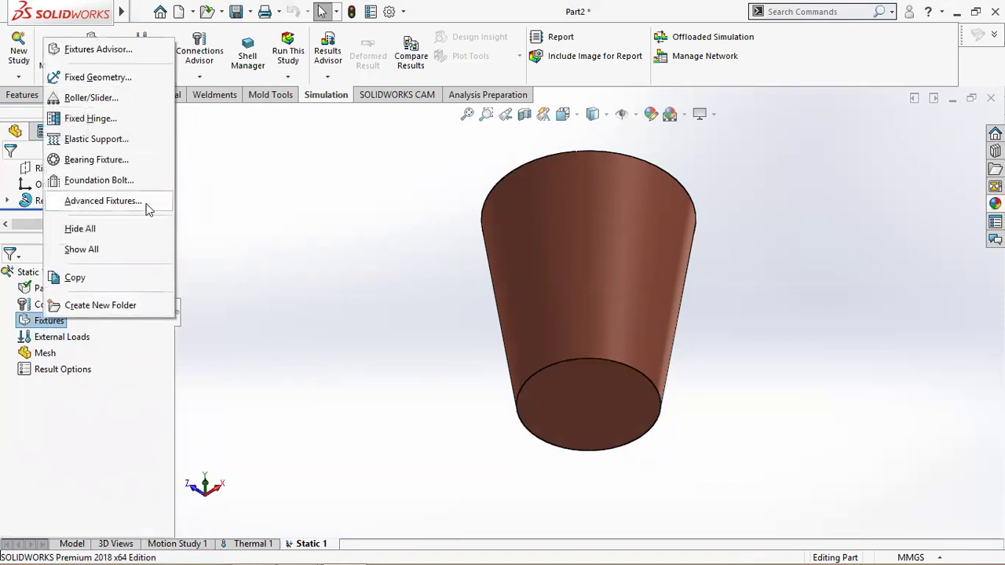
pyautogui.click(102, 76)
pyautogui.click(601, 408)
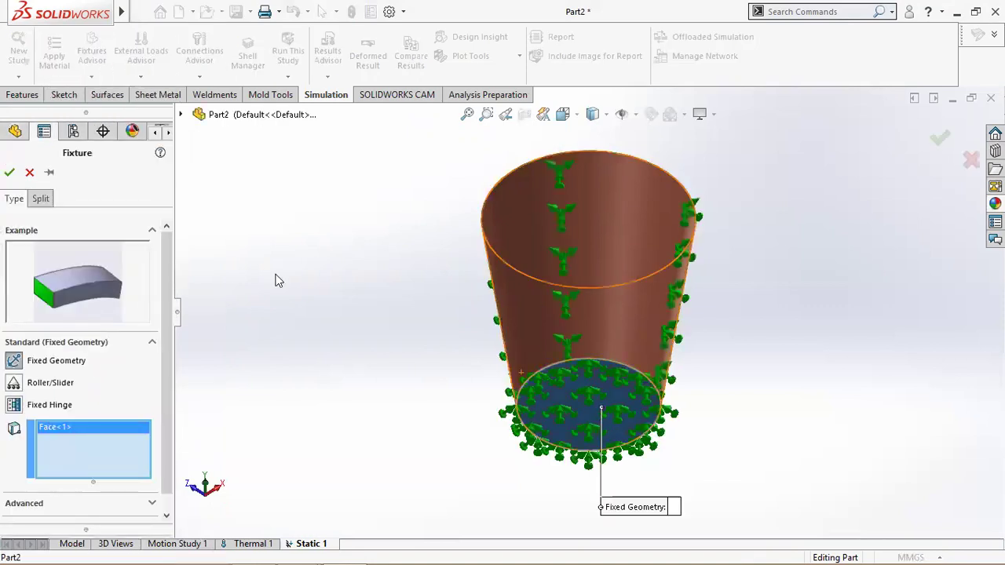
pyautogui.click(14, 172)
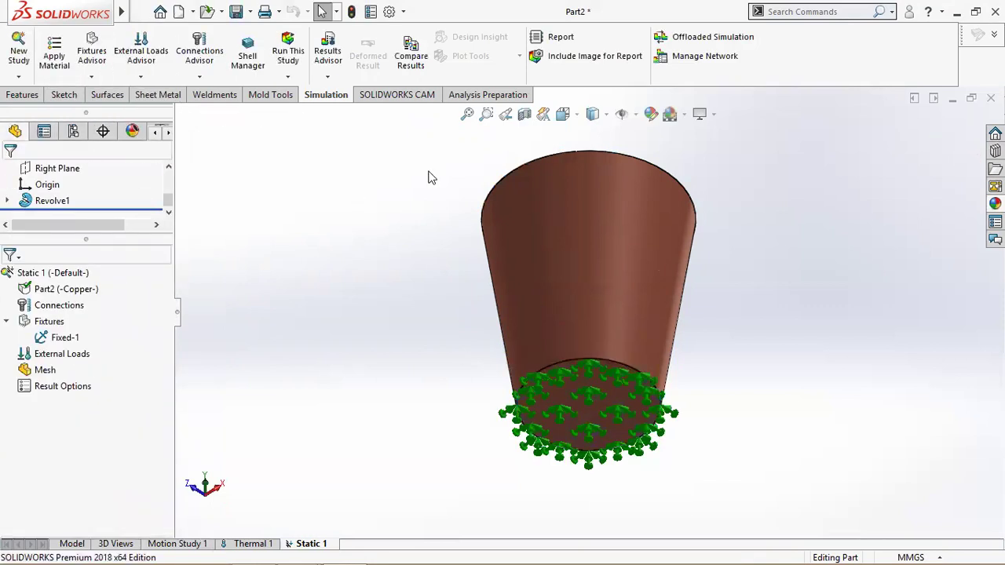
pyautogui.click(563, 114)
pyautogui.click(648, 156)
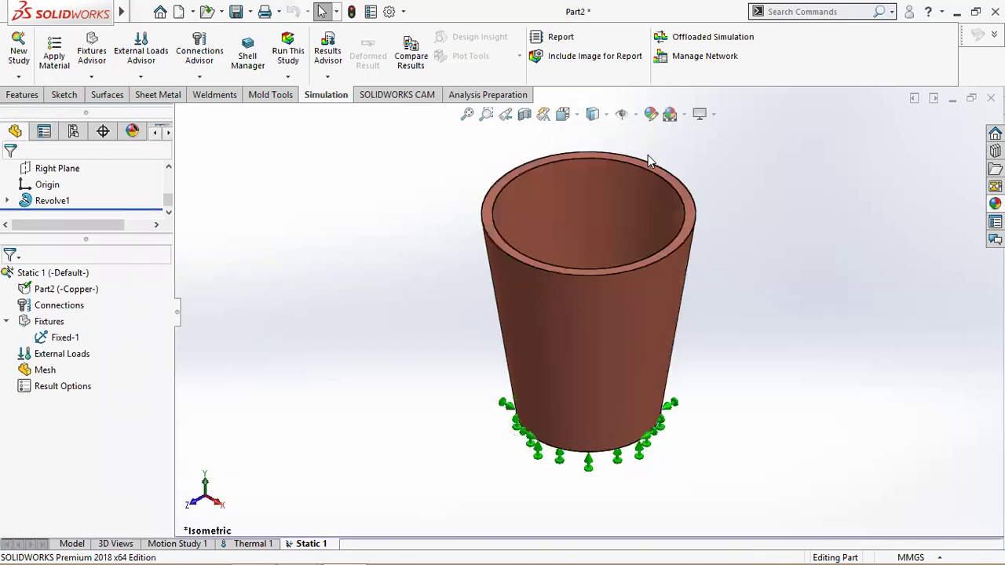
# Apply a 60 °C temperature load to the cup's inner face.
pyautogui.rightClick(49, 355)
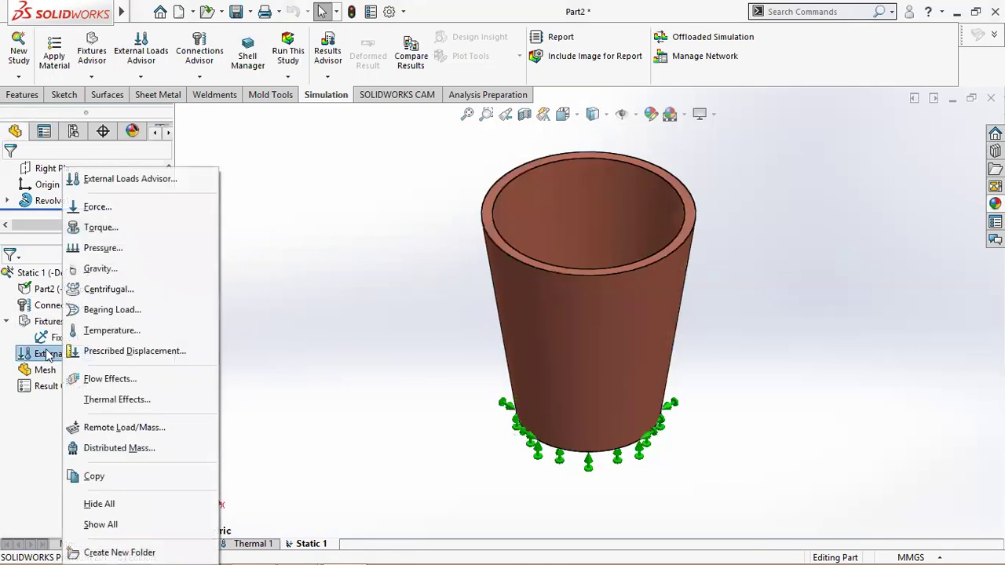
pyautogui.click(92, 336)
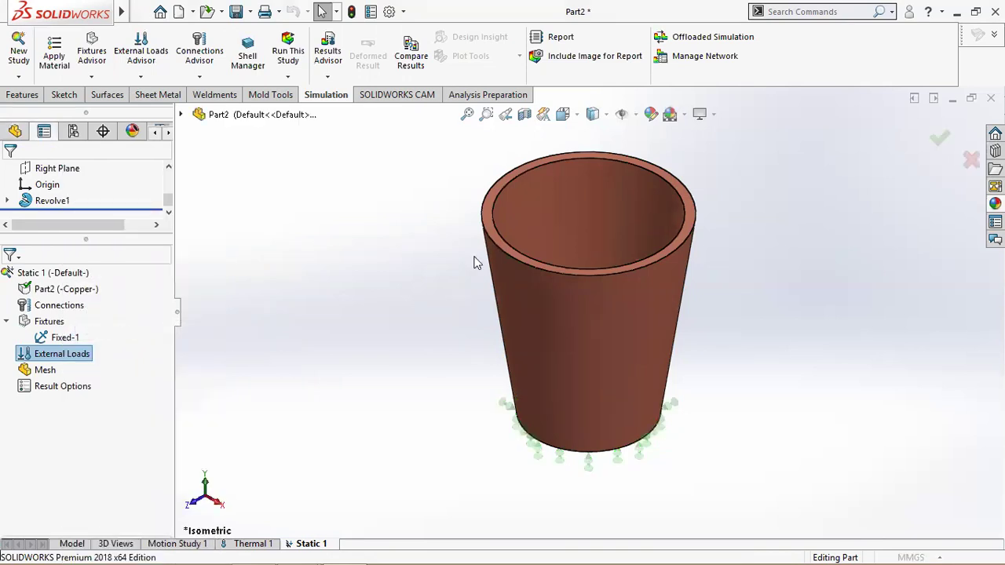
pyautogui.click(548, 241)
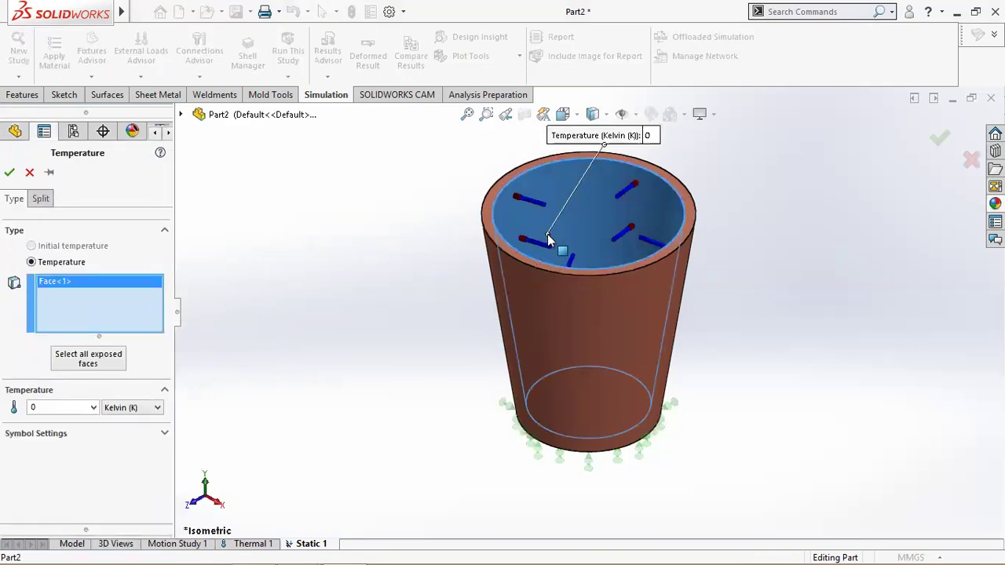
pyautogui.click(155, 410)
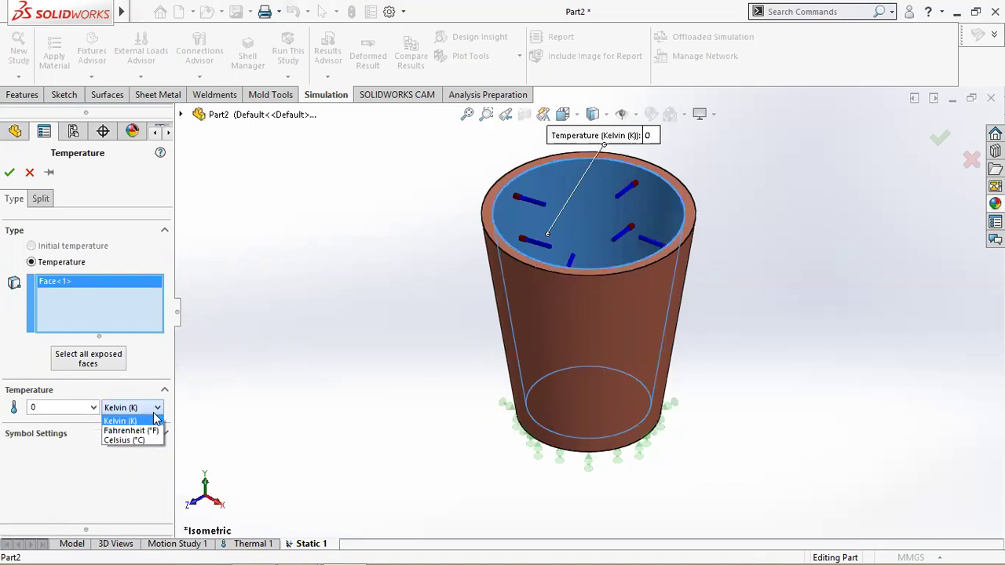
pyautogui.click(124, 441)
pyautogui.doubleClick(44, 407)
pyautogui.write('60')
pyautogui.click(10, 172)
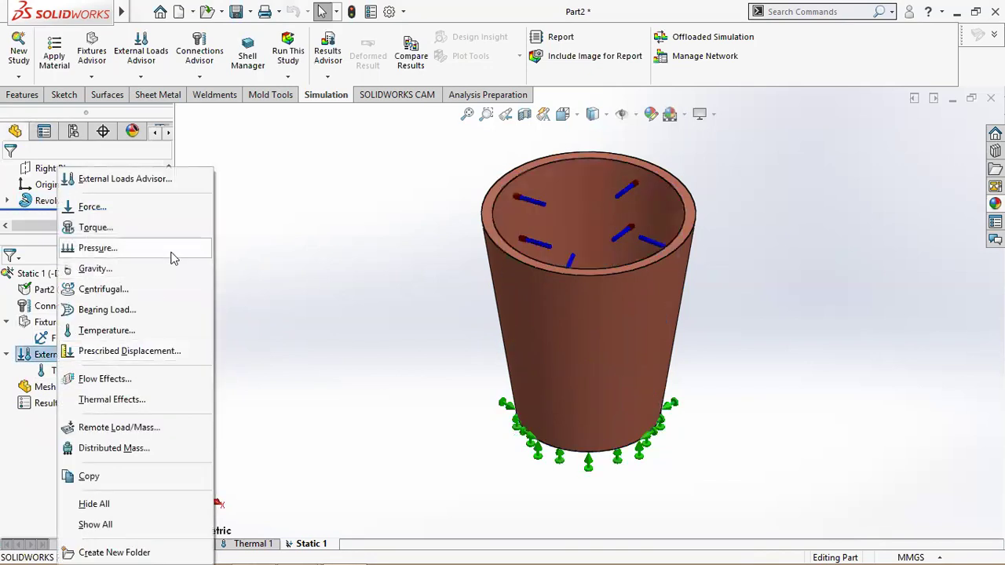
# Apply a 20 °C temperature load to the cup's outer face.
pyautogui.click(131, 331)
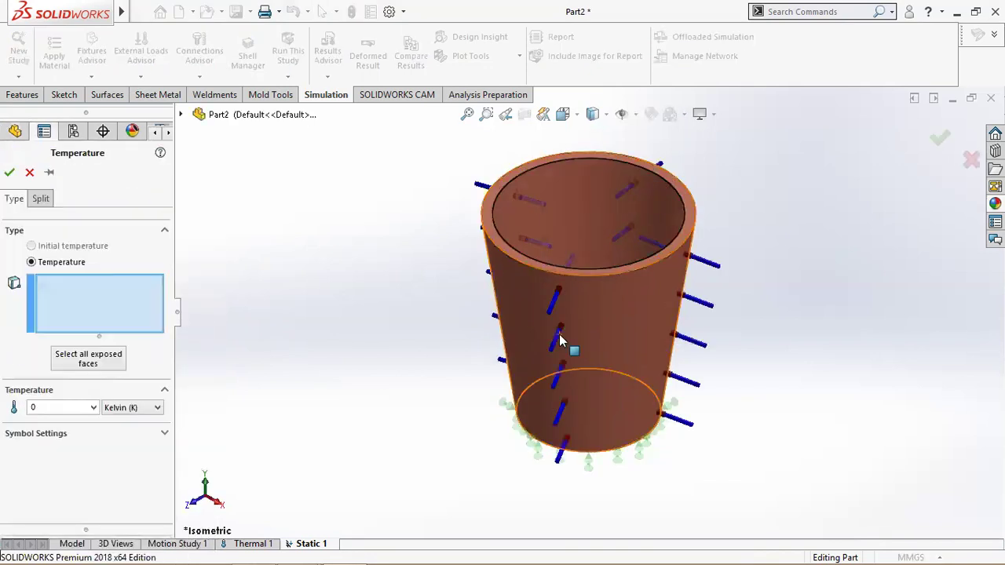
pyautogui.click(560, 336)
pyautogui.click(130, 408)
pyautogui.click(116, 441)
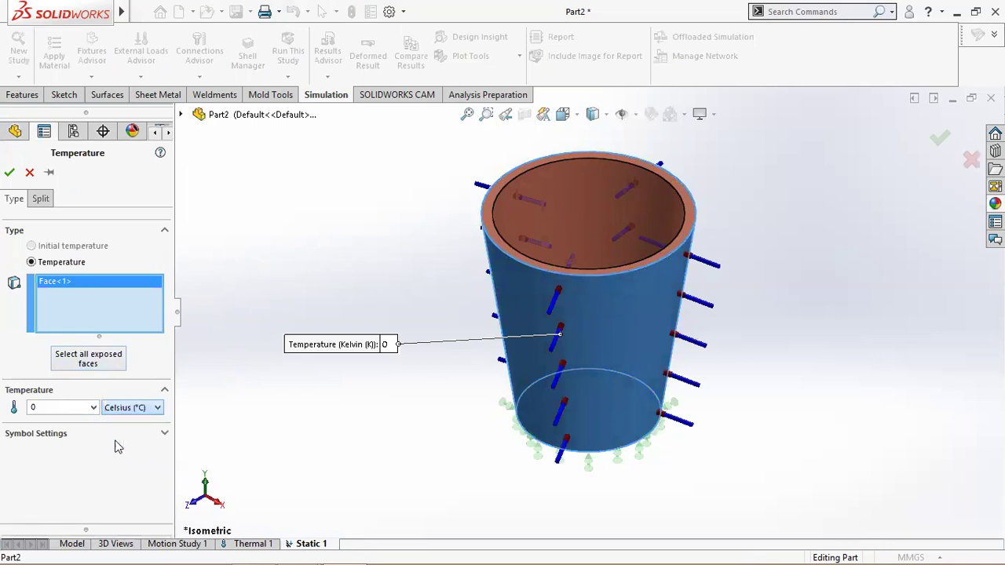
pyautogui.doubleClick(68, 406)
pyautogui.write('20')
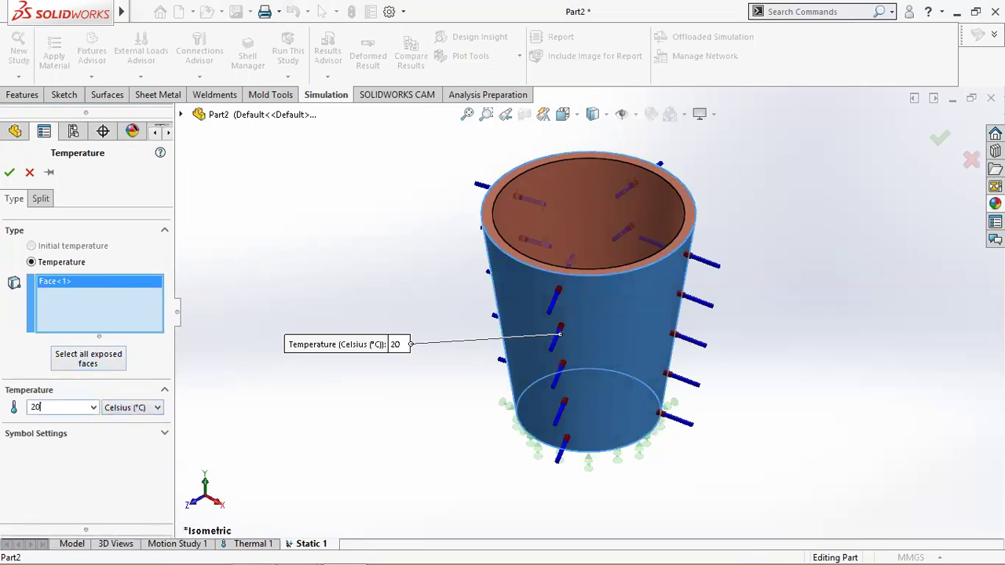
pyautogui.click(10, 172)
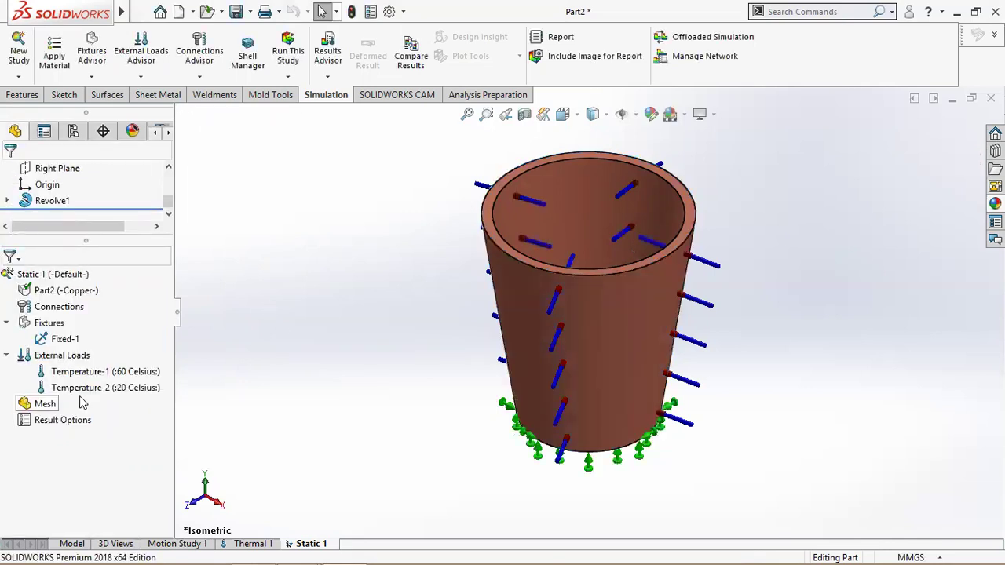
# Review the fixture, then mesh the copper cup at the default density.
pyautogui.click(51, 339)
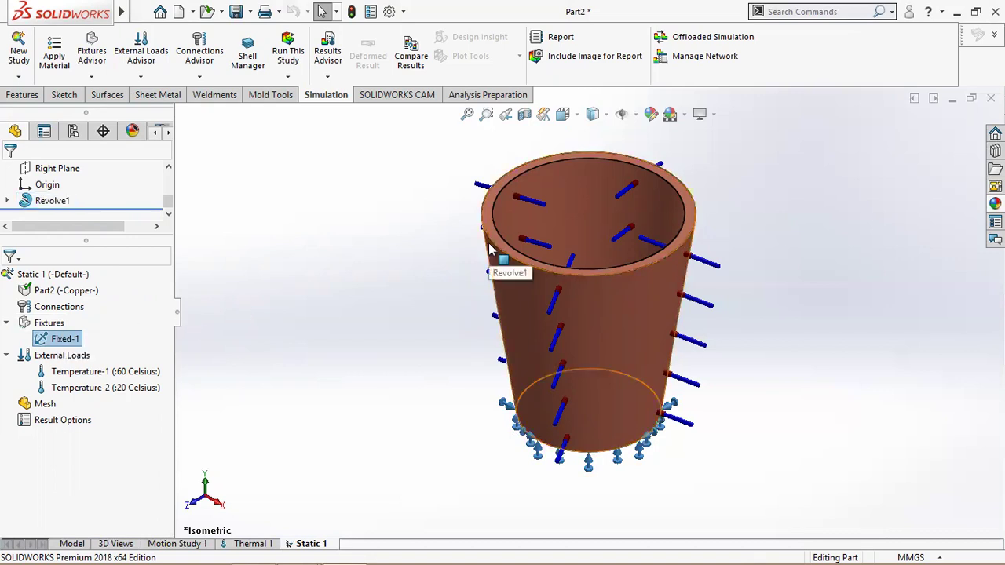
pyautogui.rightClick(46, 405)
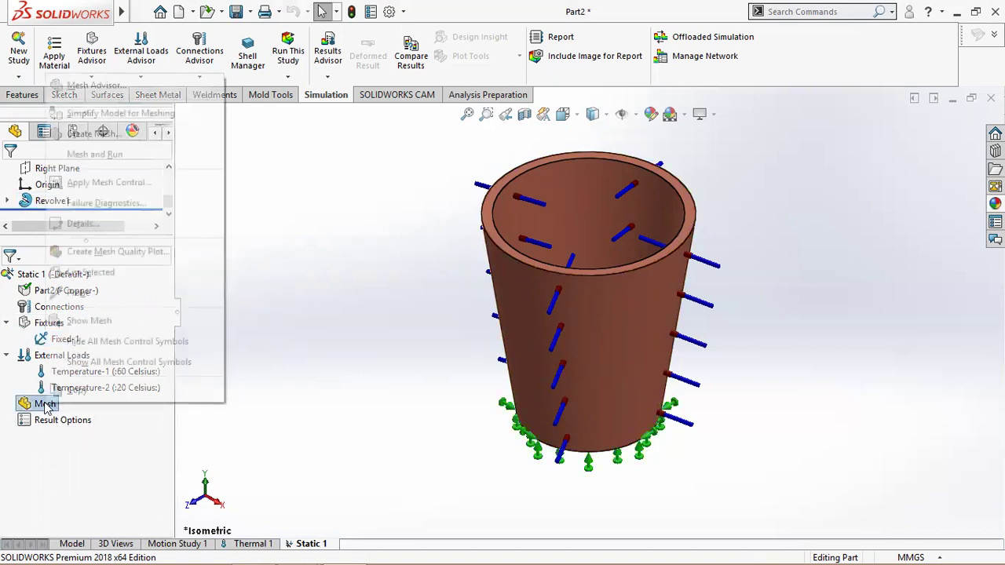
pyautogui.click(95, 135)
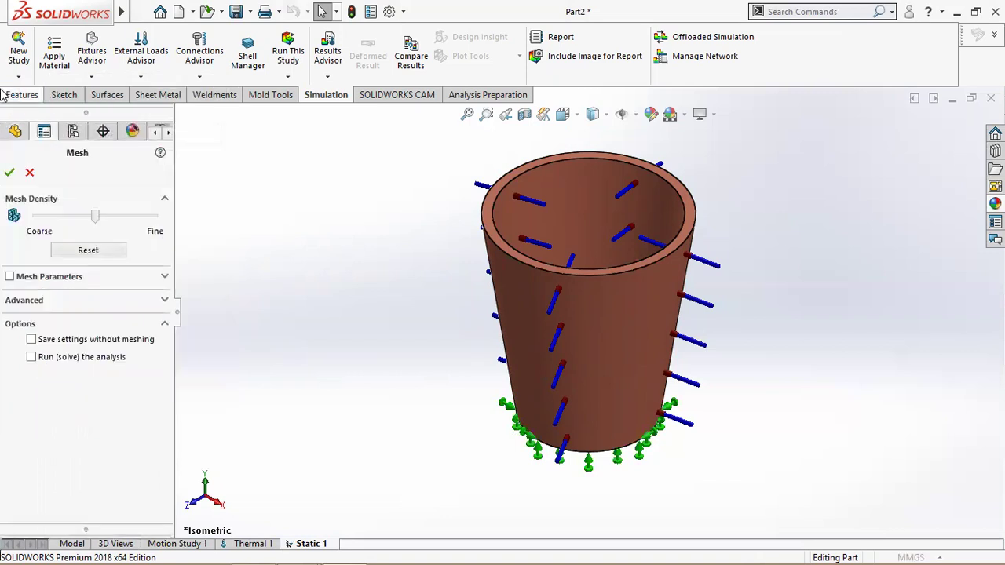
pyautogui.click(9, 173)
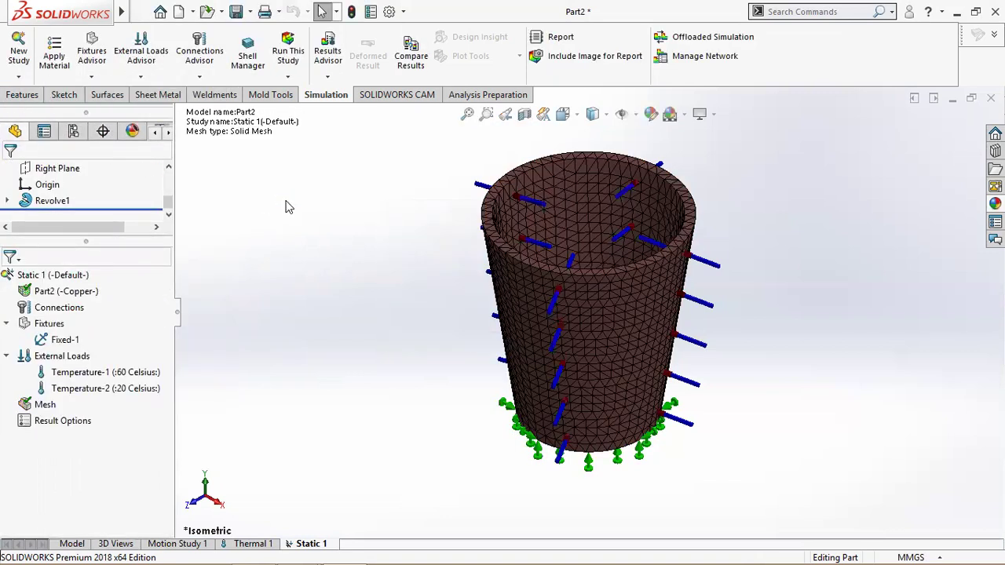
# Run Static 1 to get the von Mises plot (0.004–131.657 MPa, yield 258.646 MPa).
pyautogui.click(289, 50)
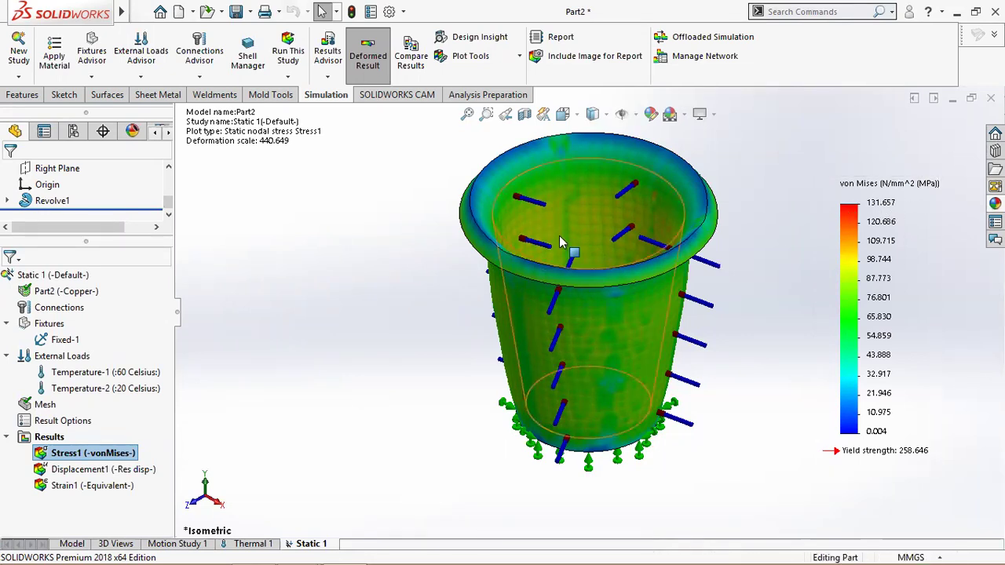
# Display the Displacement1 resultant displacement and Strain1 equivalent strain plots of the static study.
pyautogui.doubleClick(110, 467)
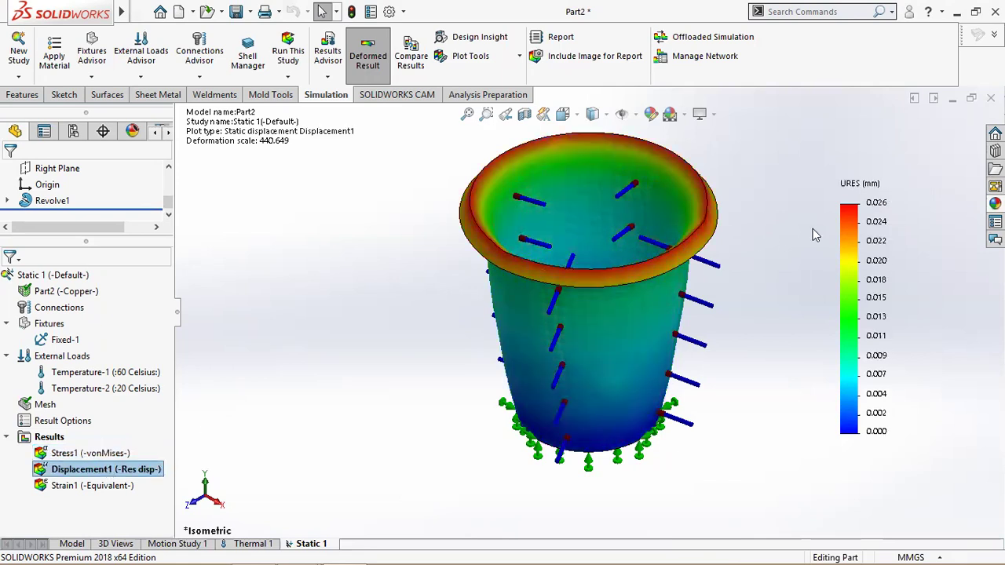
pyautogui.doubleClick(100, 487)
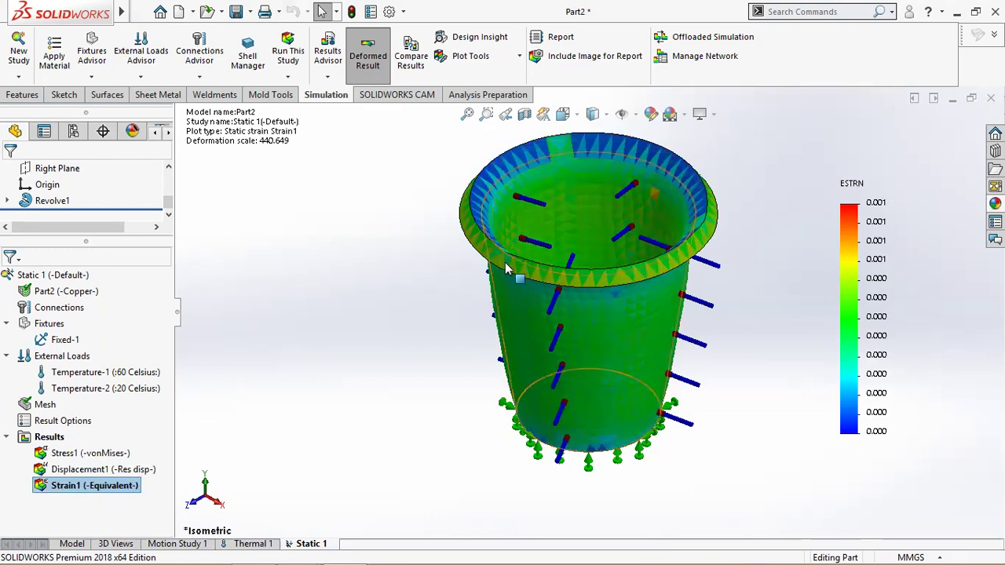
pyautogui.rightClick(41, 439)
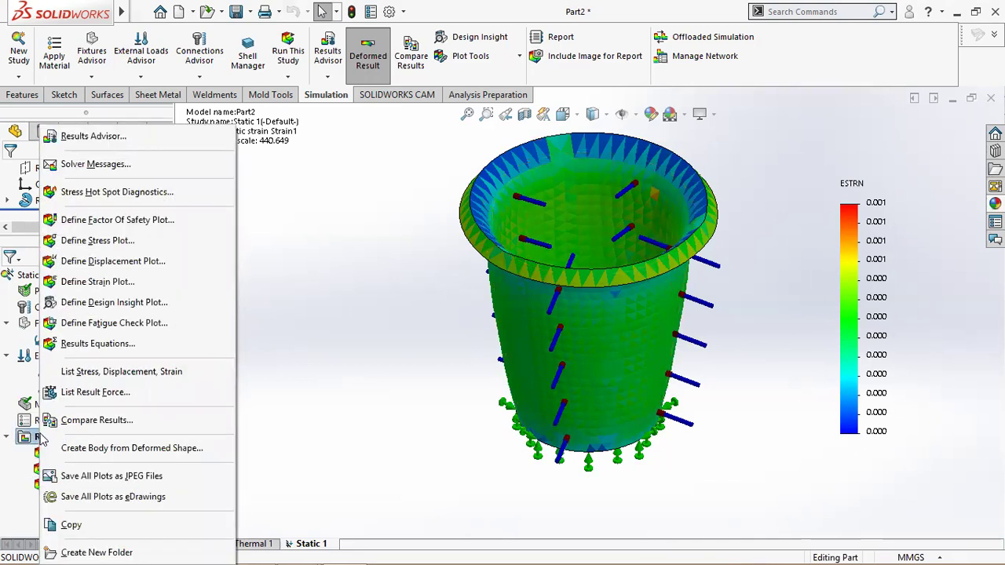
pyautogui.click(333, 371)
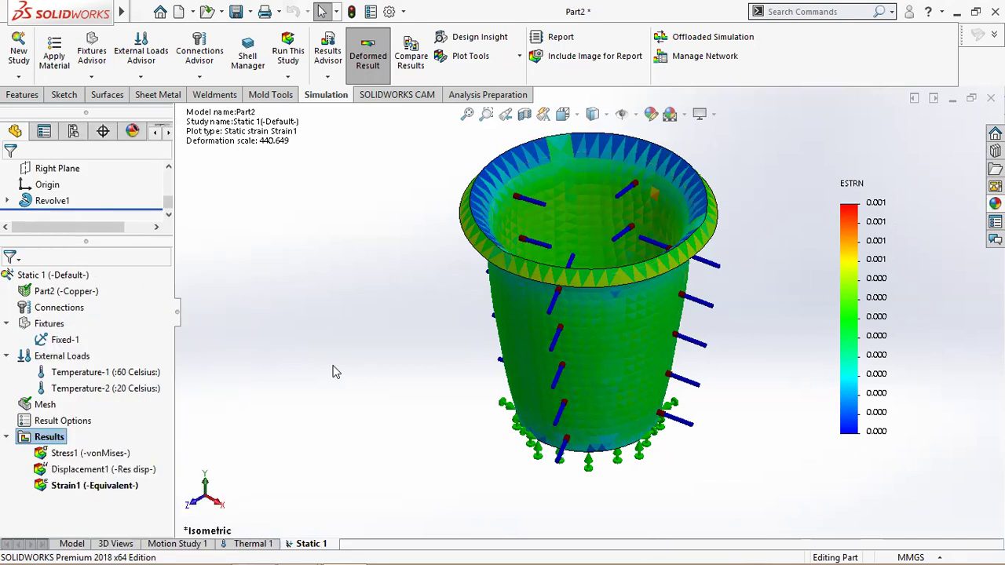
# Show the Thermal 1 study's Thermal1 temperature plot, then return to the PowerPoint problem slide.
pyautogui.click(254, 544)
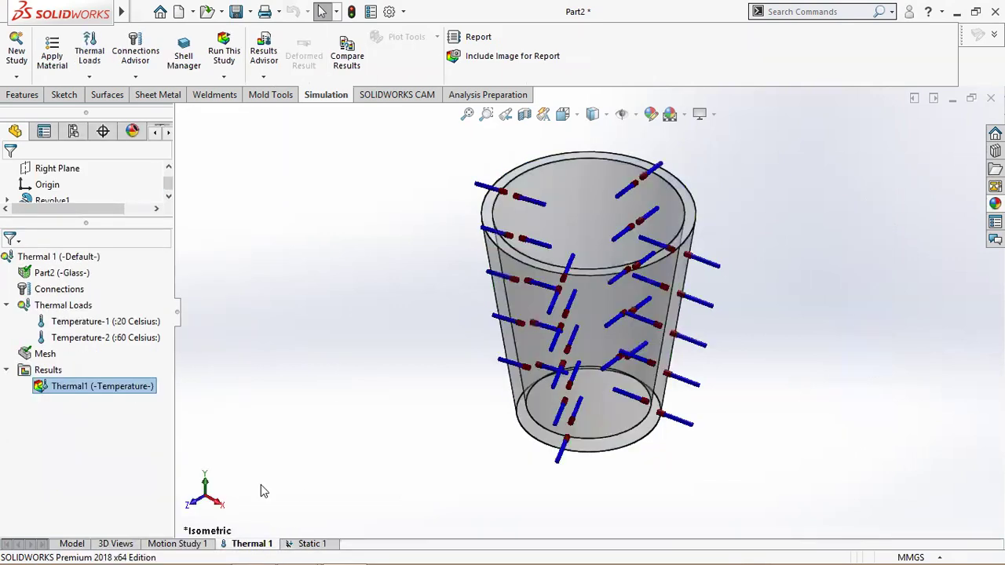
pyautogui.doubleClick(57, 387)
pyautogui.rightClick(31, 373)
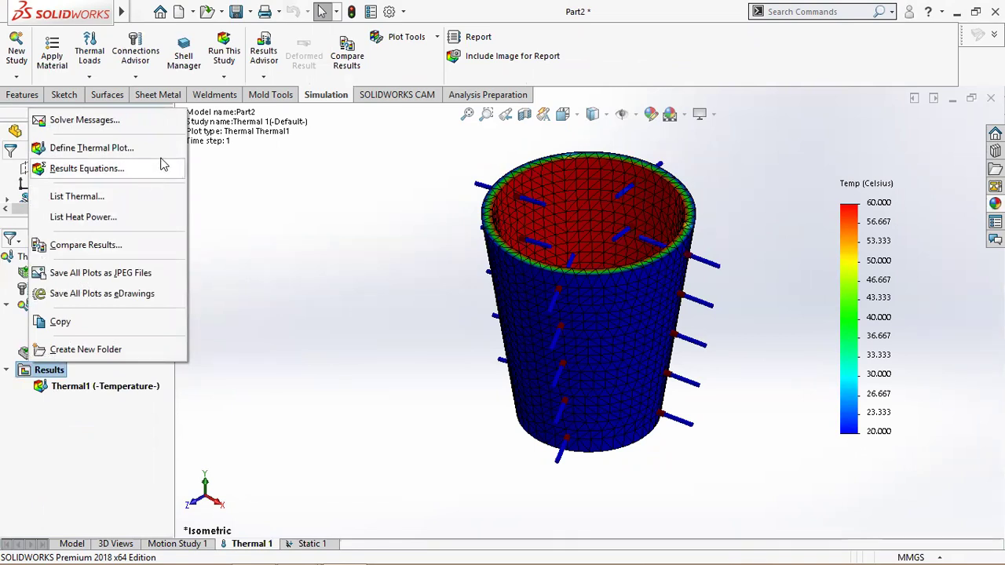
pyautogui.click(224, 234)
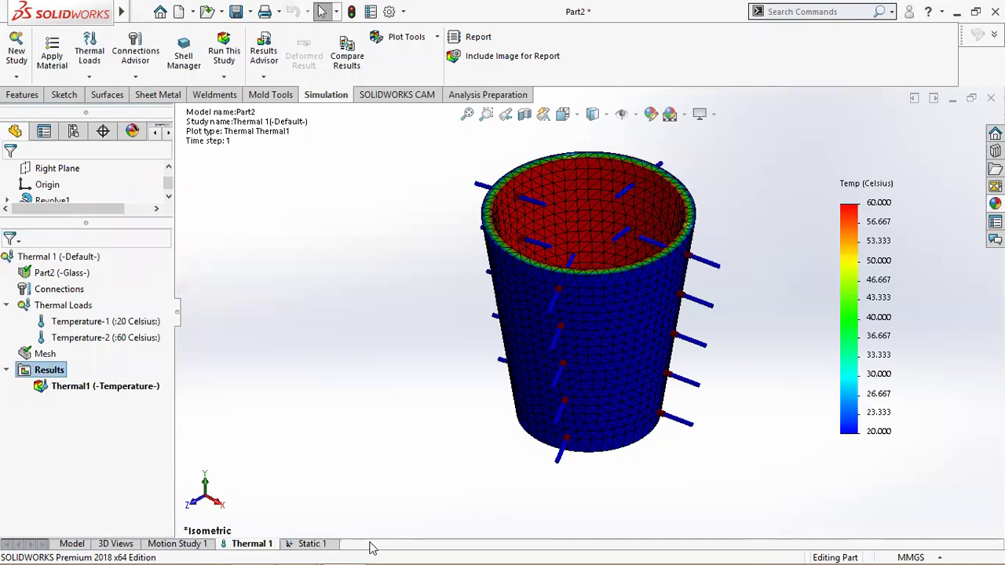
pyautogui.click(267, 550)
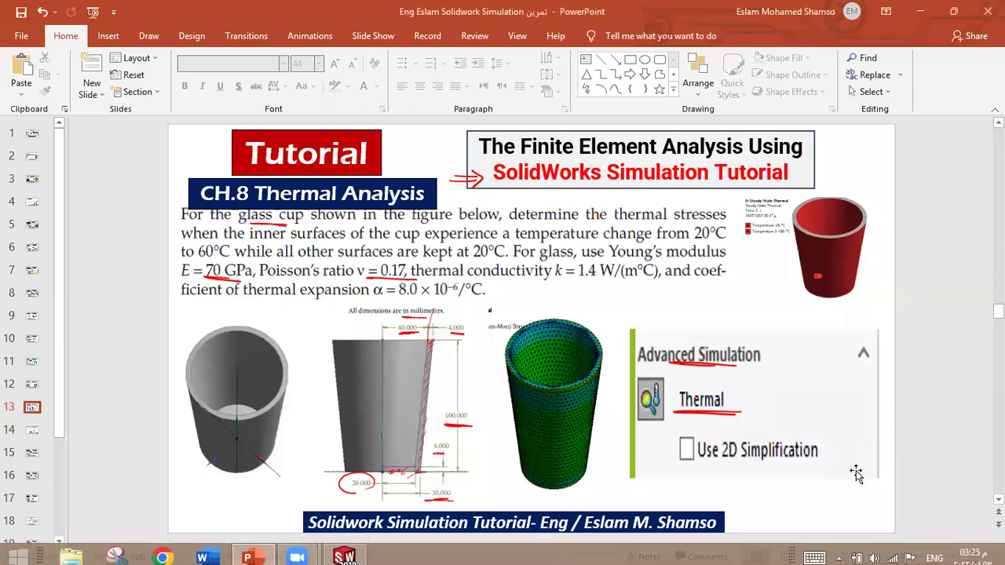
# Present the CH.8 Thermal Analysis glass cup slide full screen as a slide show.
pyautogui.click(844, 550)
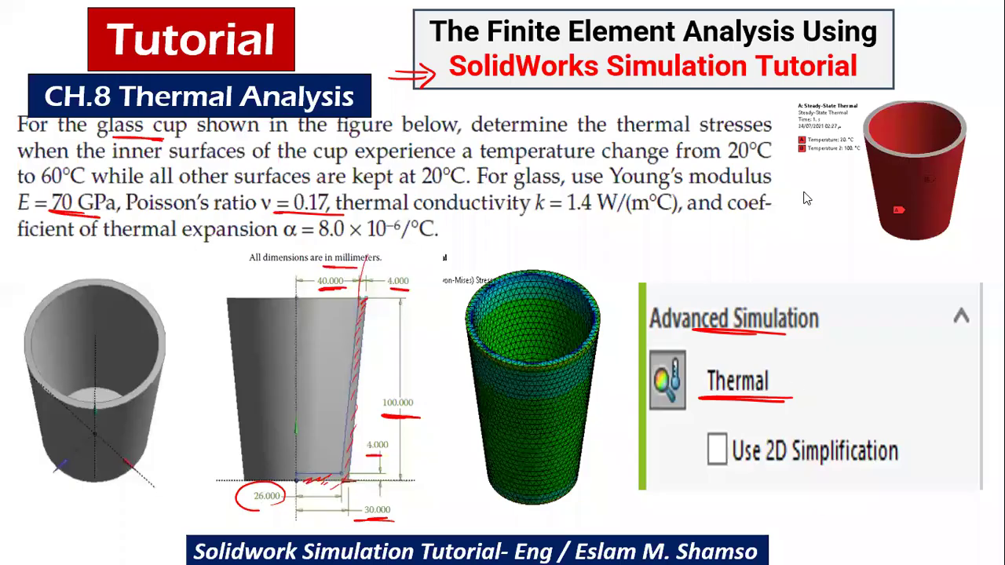